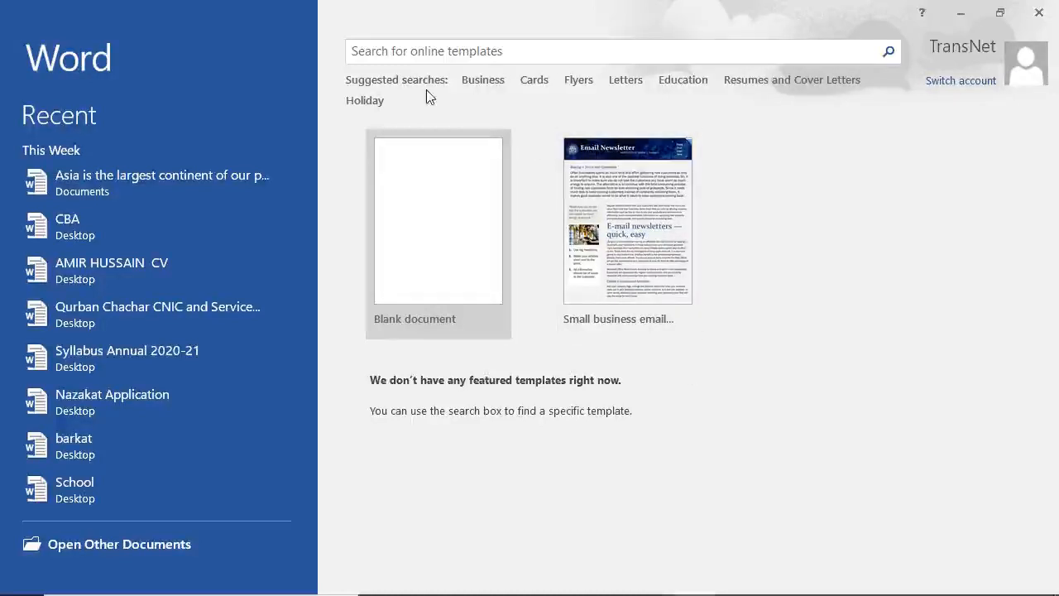
Browse the online Business templates, return to the start screen and create a blank document.
left_click(506, 83)
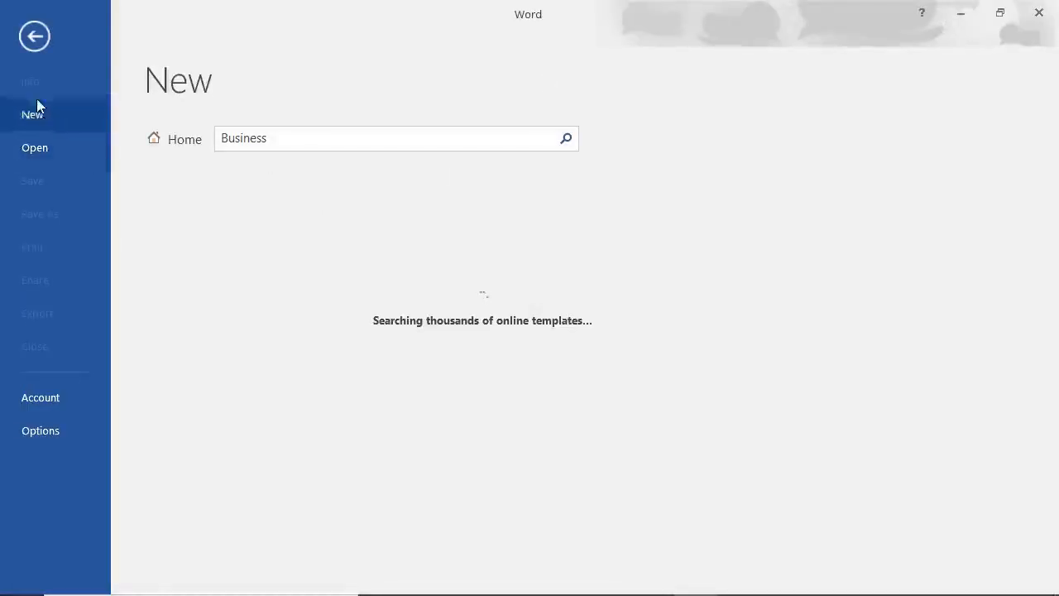
left_click(37, 40)
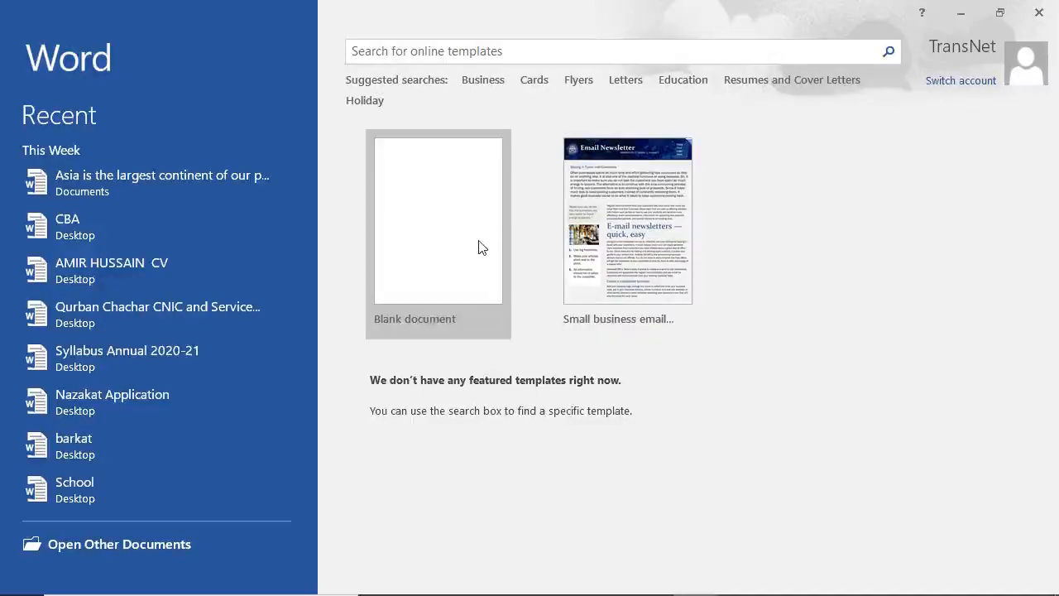
left_click(428, 235)
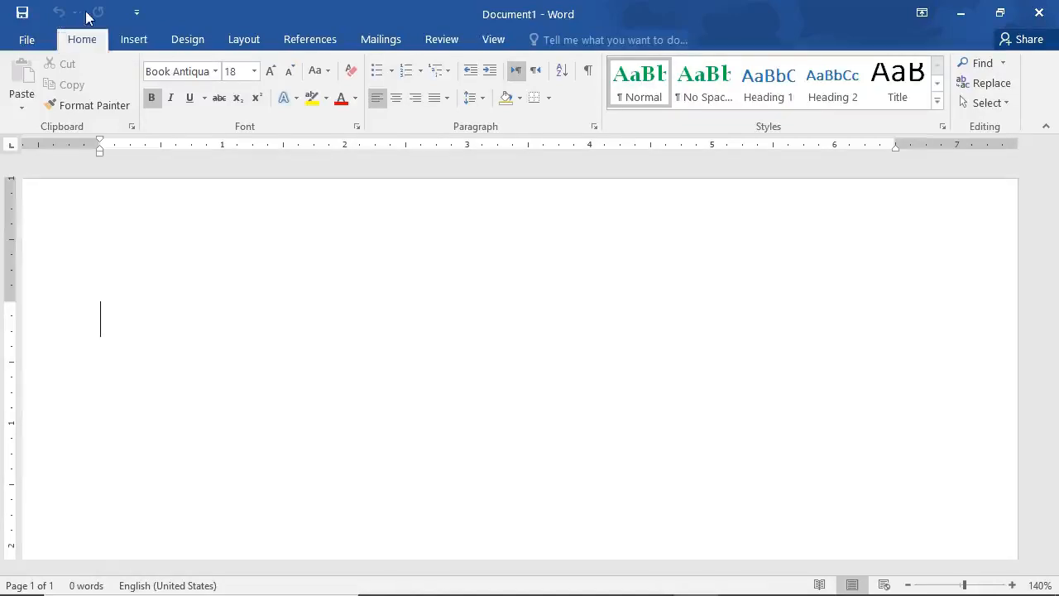
Add the Open command to the Quick Access Toolbar.
left_click(134, 15)
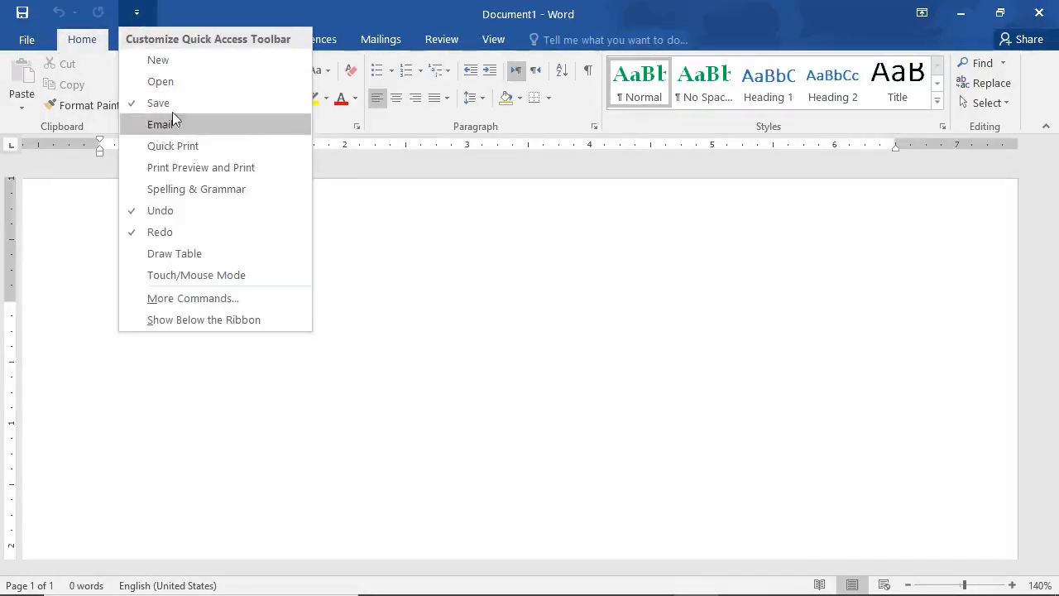
left_click(172, 81)
Examine the popular commands that can be added to the Quick Access Toolbar, leaving the customization options without changes.
left_click(177, 14)
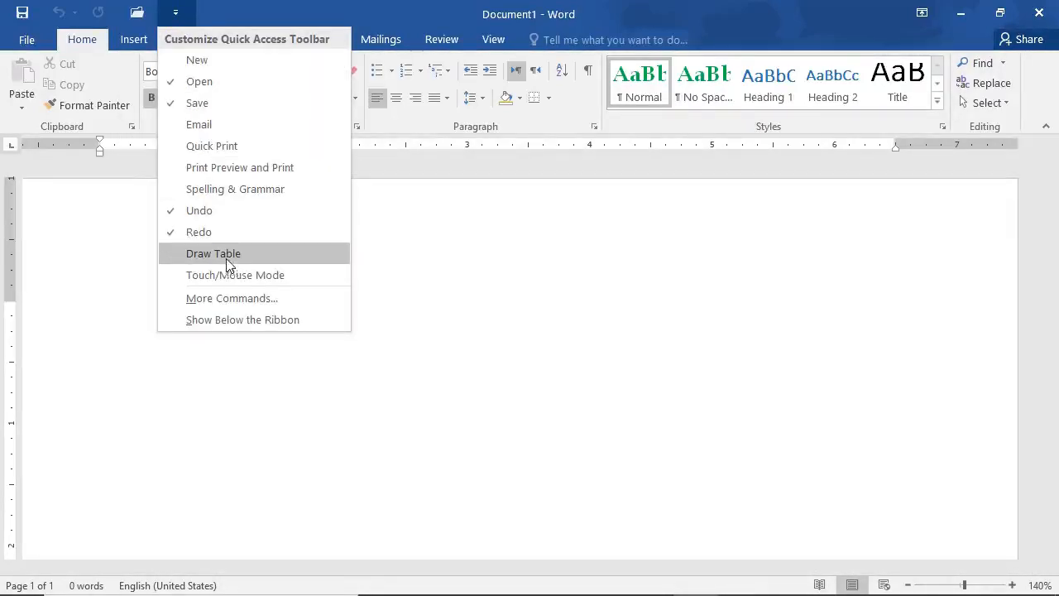
left_click(211, 300)
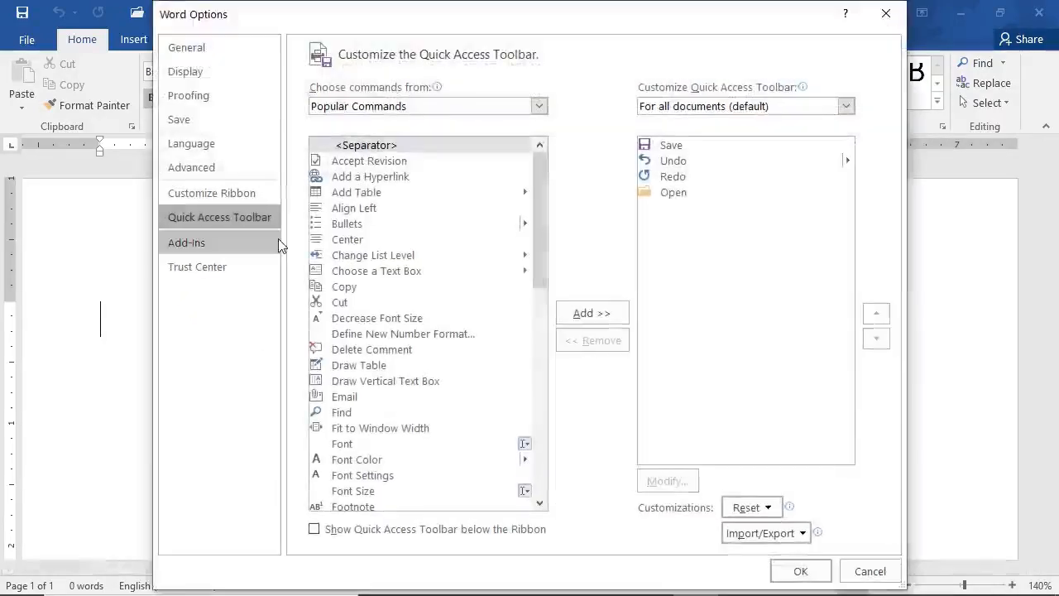
scroll(430, 256, "down", 1)
scroll(387, 334, "down", 3)
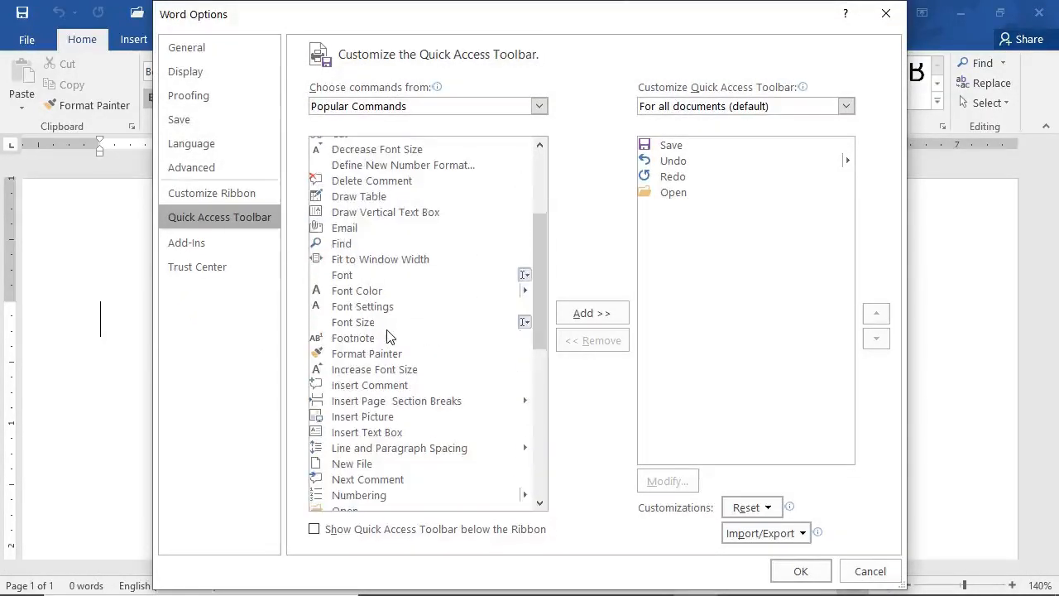
scroll(387, 334, "up", 2)
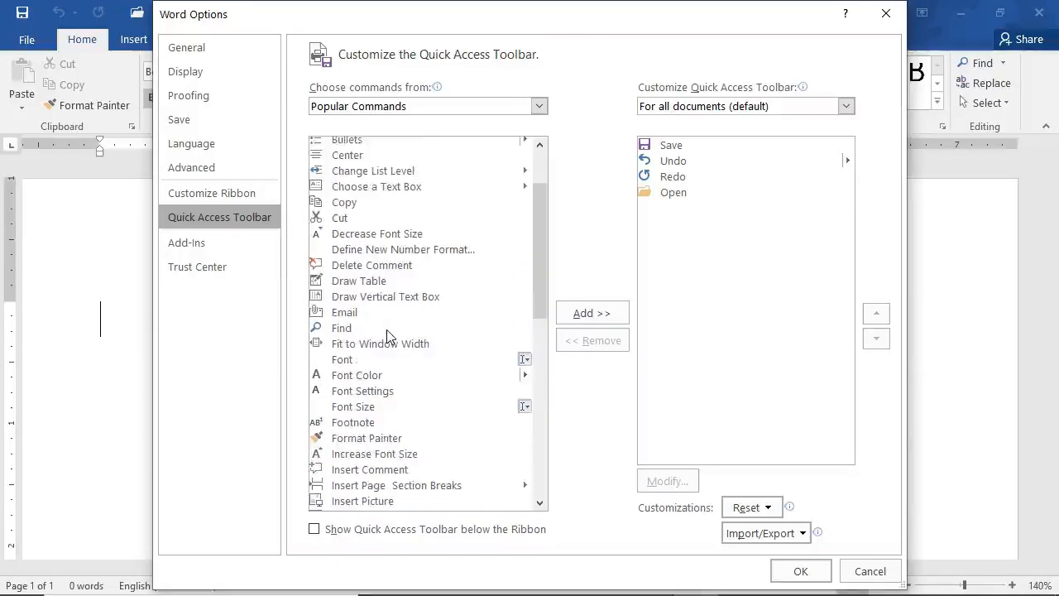
left_click(870, 571)
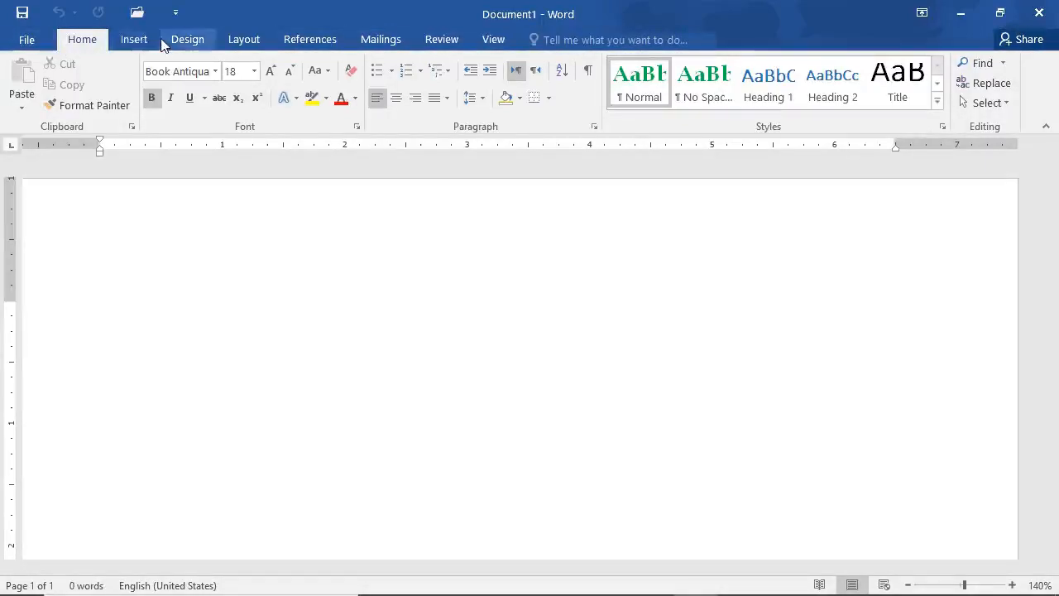
Look through the file management page and the Insert, Design, Layout, References, Home and View command sets.
left_click(22, 39)
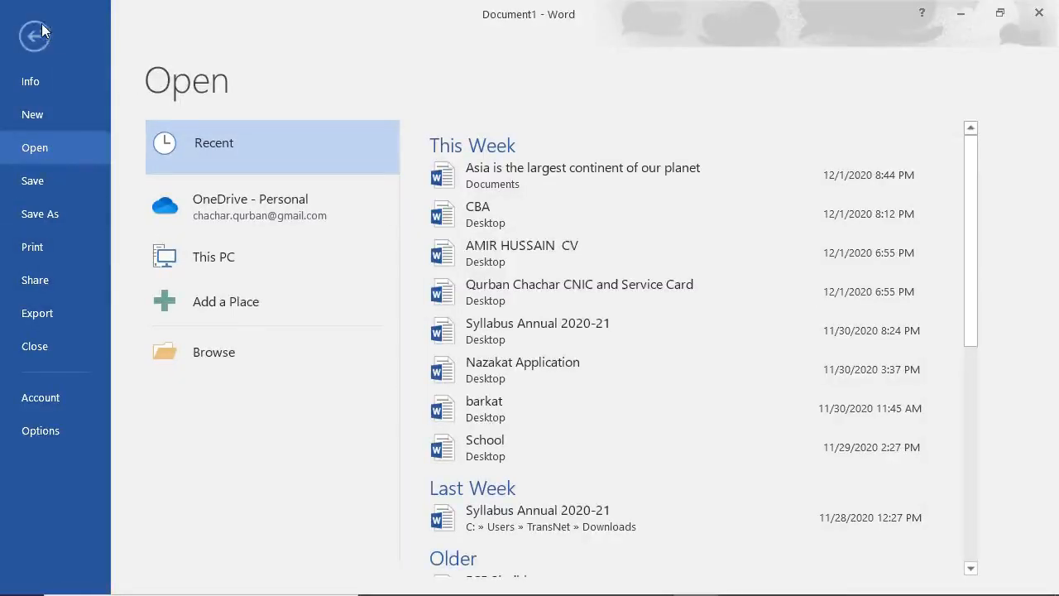
left_click(38, 30)
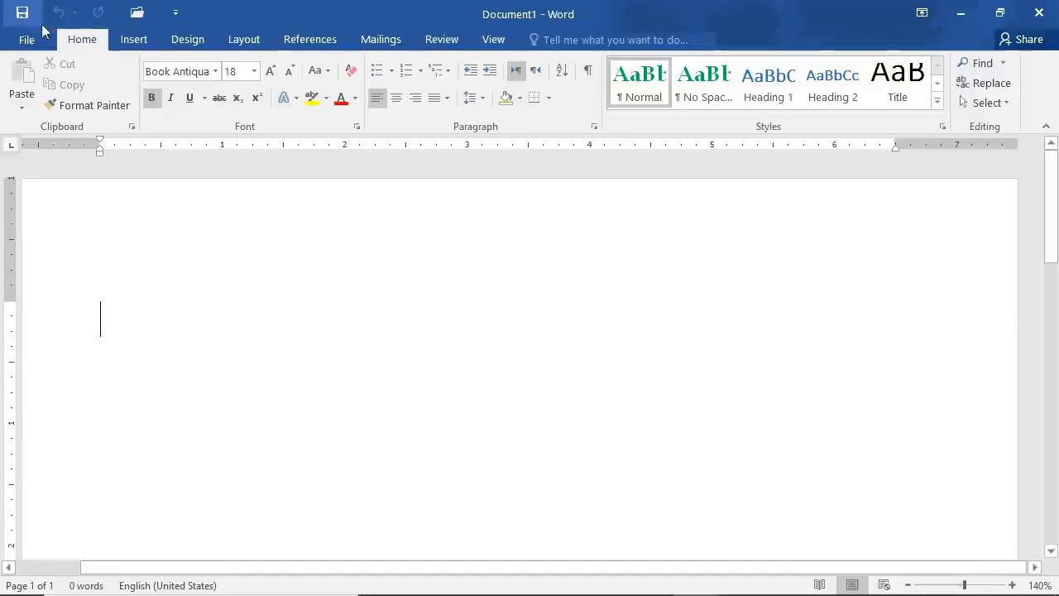
left_click(138, 42)
left_click(184, 40)
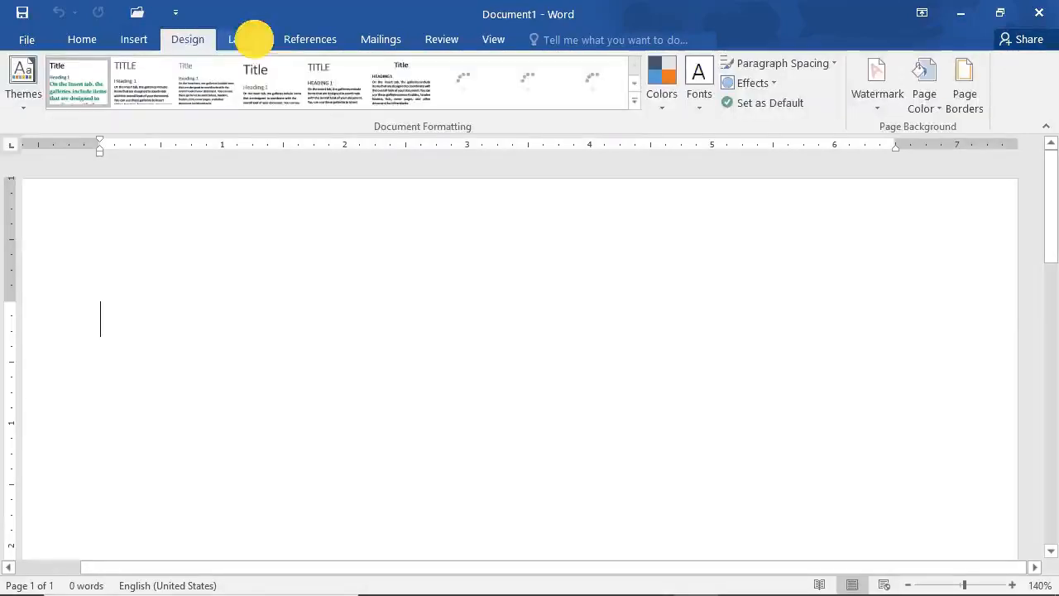
left_click(251, 39)
left_click(302, 39)
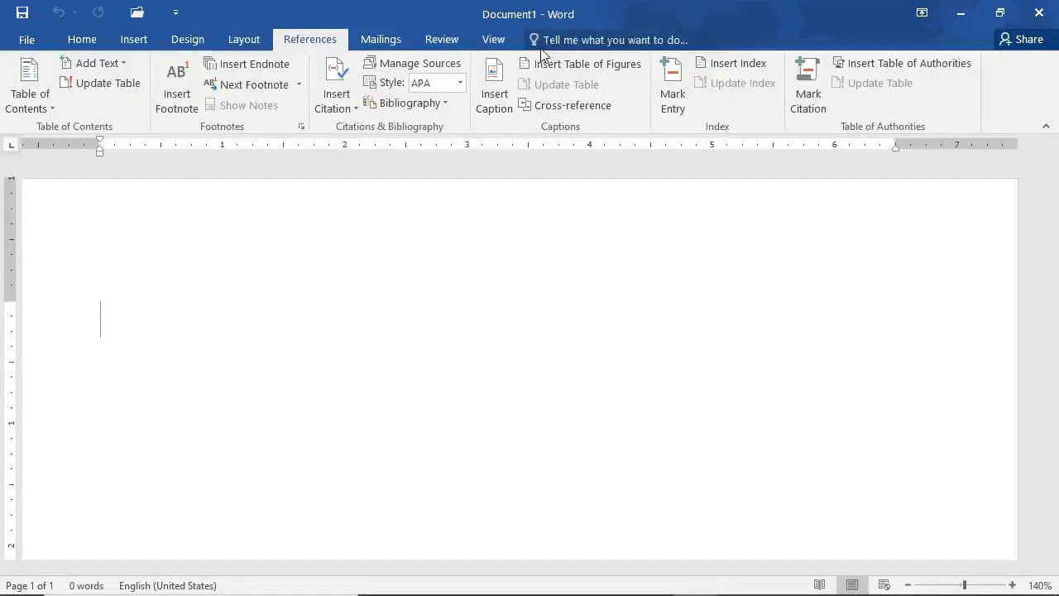
left_click(35, 39)
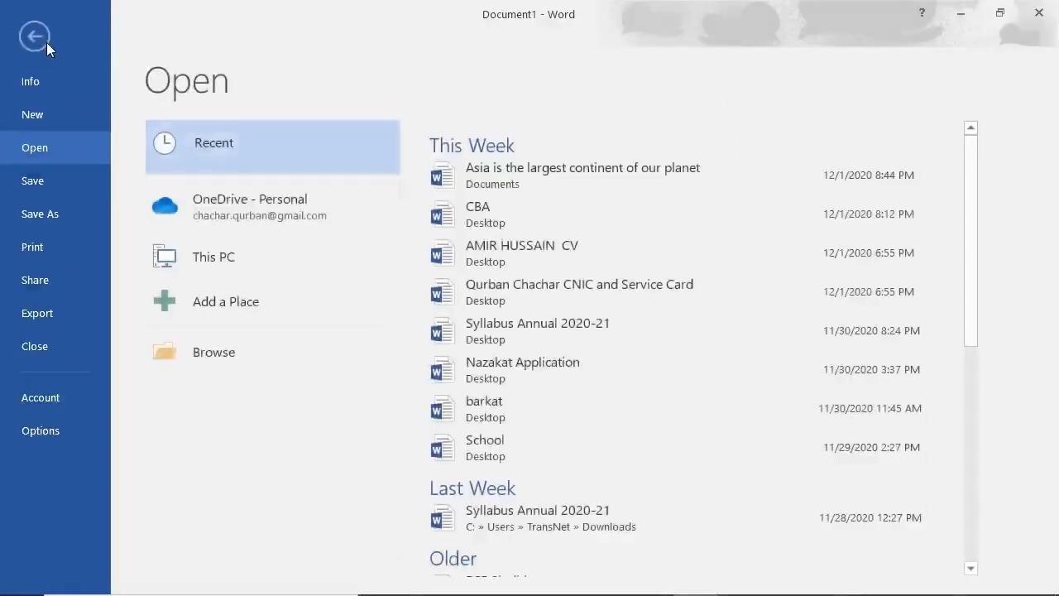
left_click(41, 40)
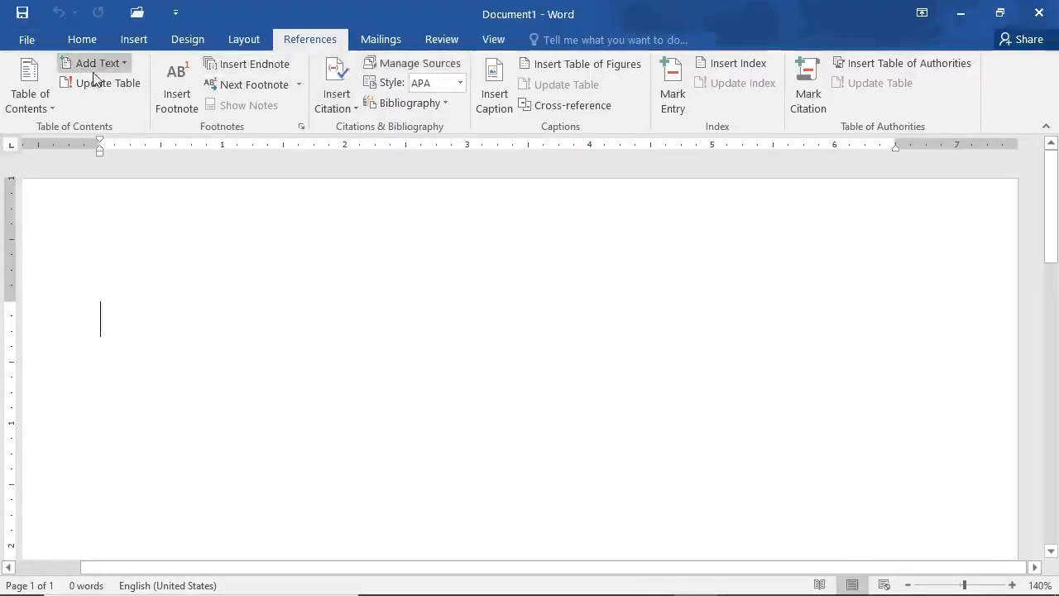
left_click(82, 38)
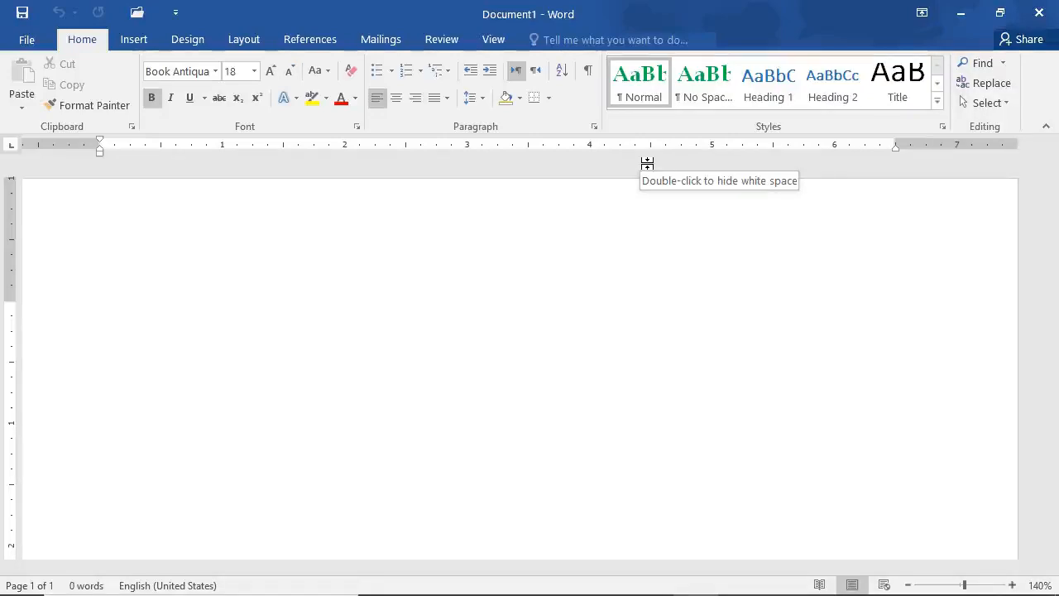
left_click(492, 38)
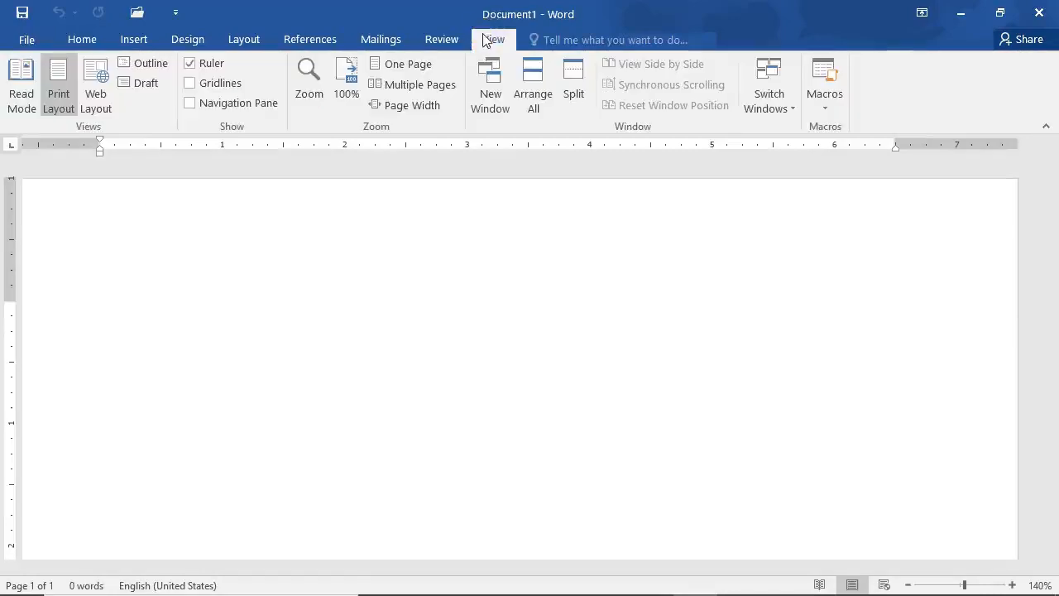
left_click(79, 41)
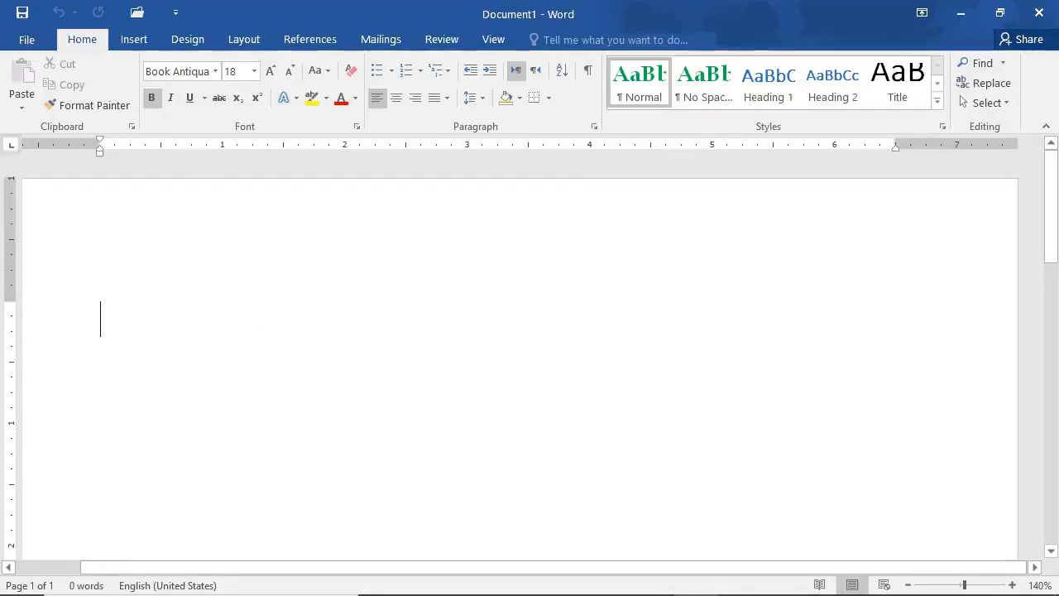
Inspect the blank page and its vertical ruler from the upper margin to the lower margin and back.
scroll(405, 352, "down", 1)
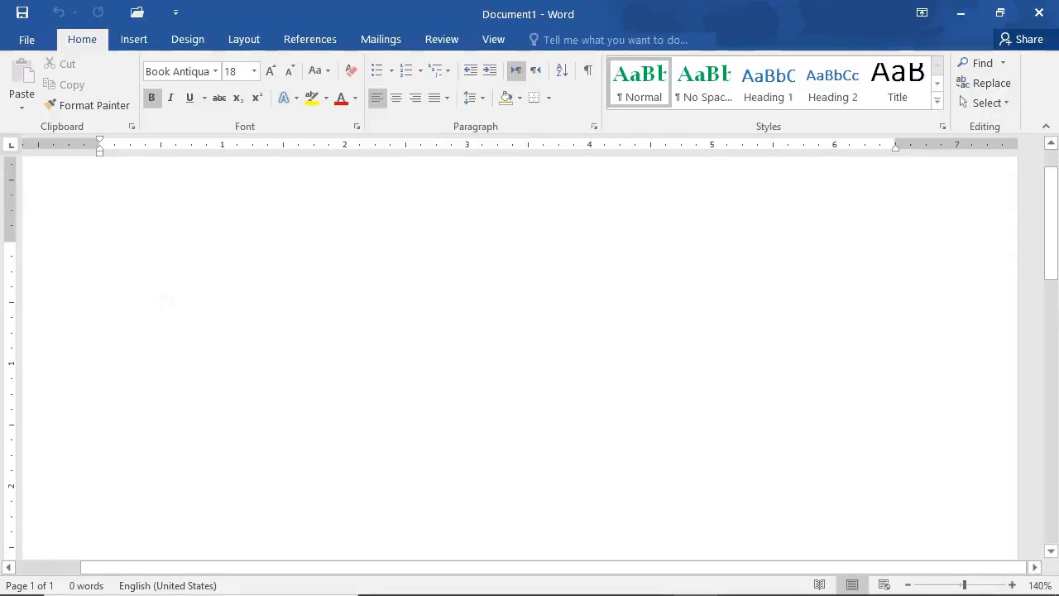
scroll(165, 302, "down", 12)
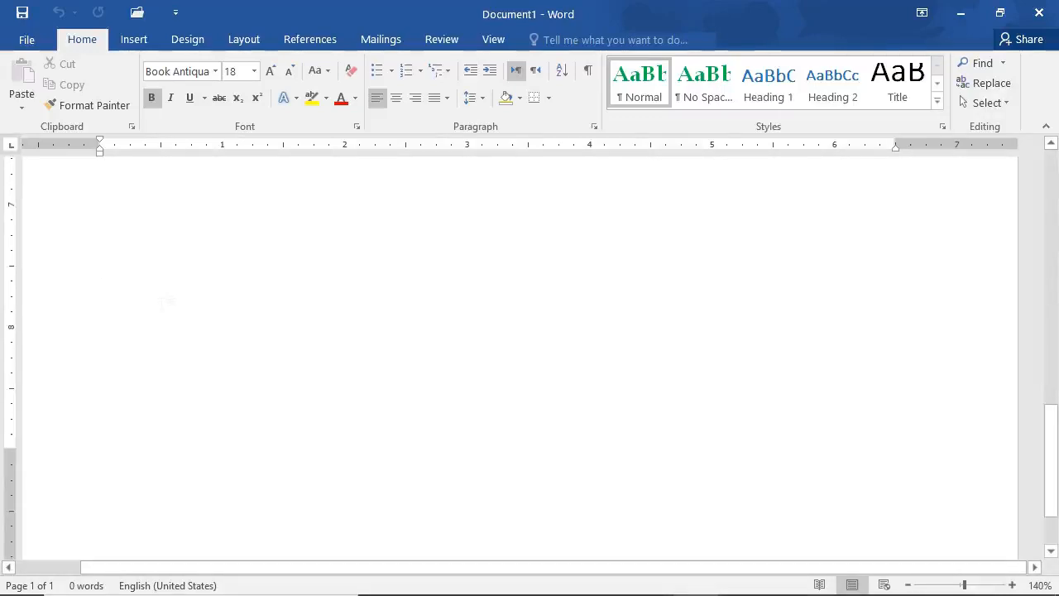
scroll(166, 303, "down", 1)
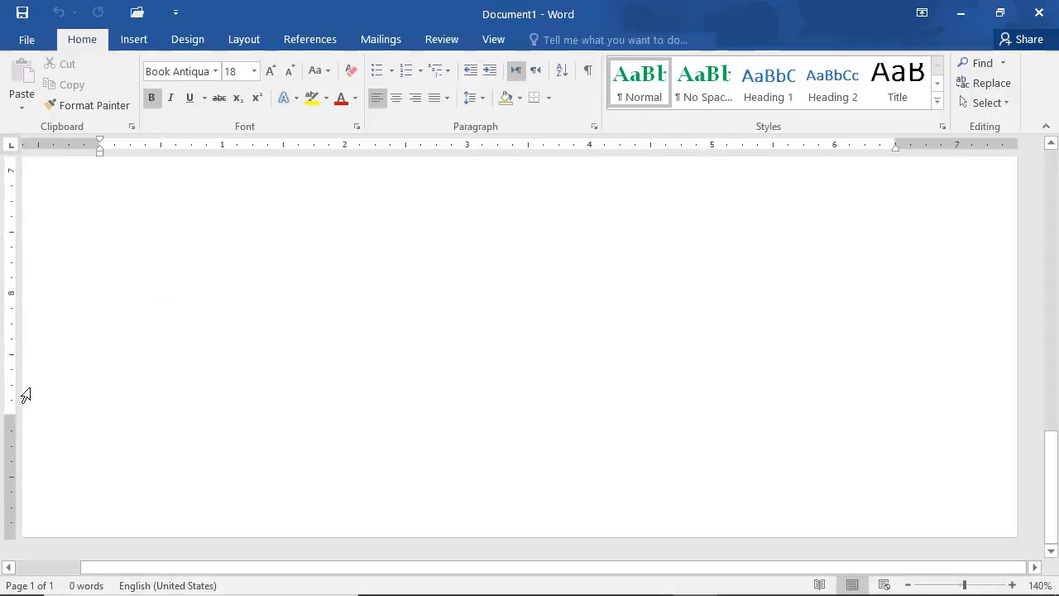
scroll(259, 403, "up", 4)
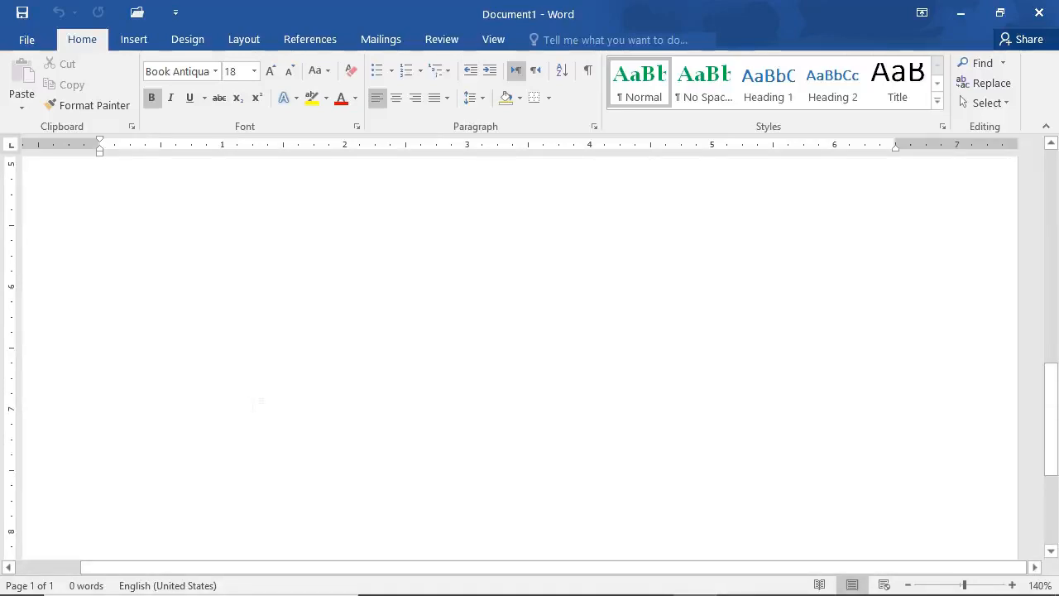
scroll(258, 403, "up", 12)
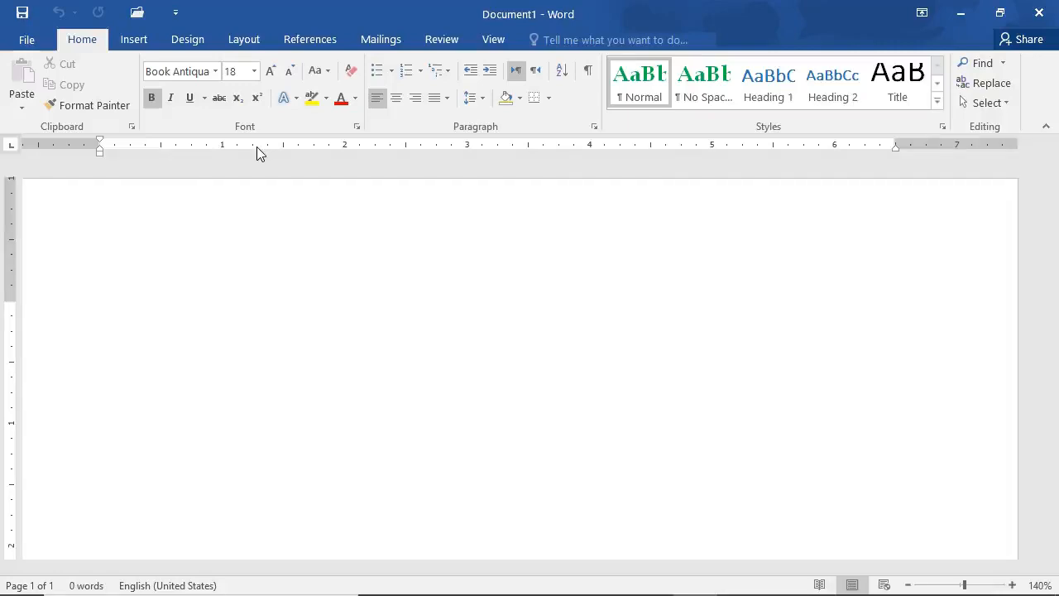
Set the measurement units to Centimeters in the advanced display options.
left_click(25, 38)
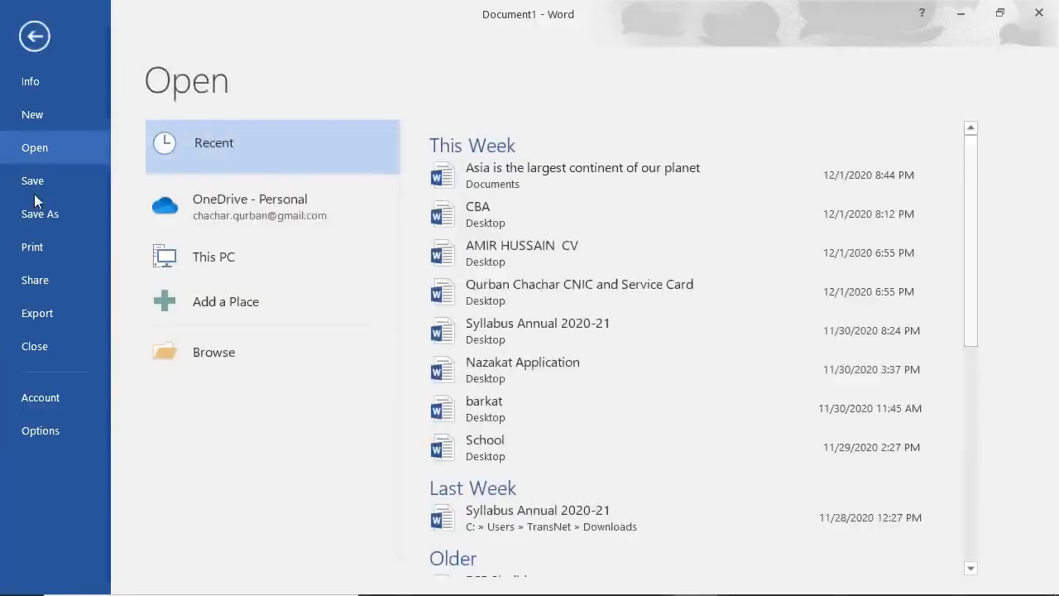
left_click(40, 430)
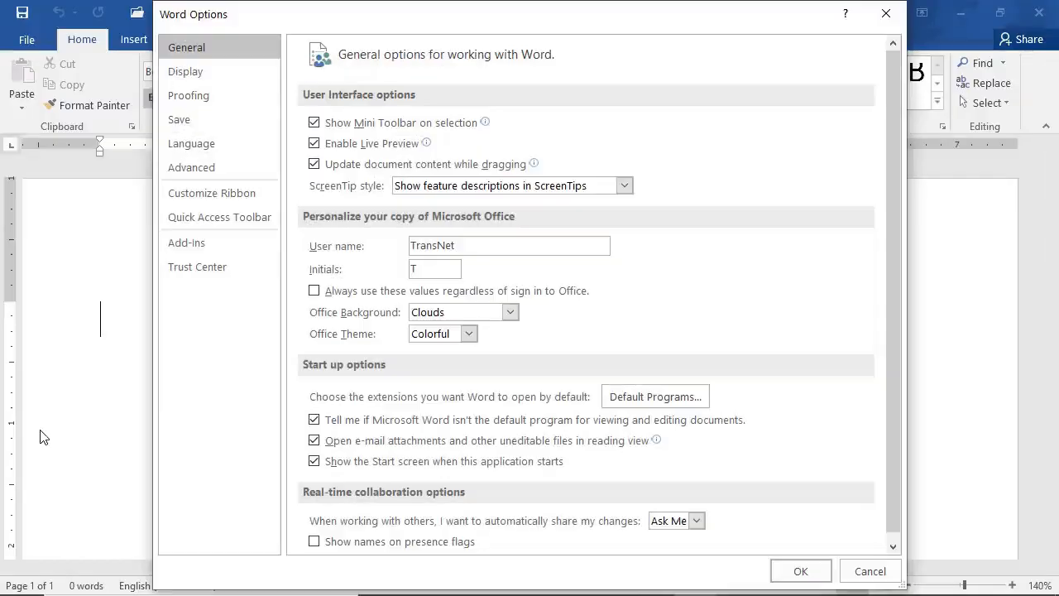
left_click(200, 170)
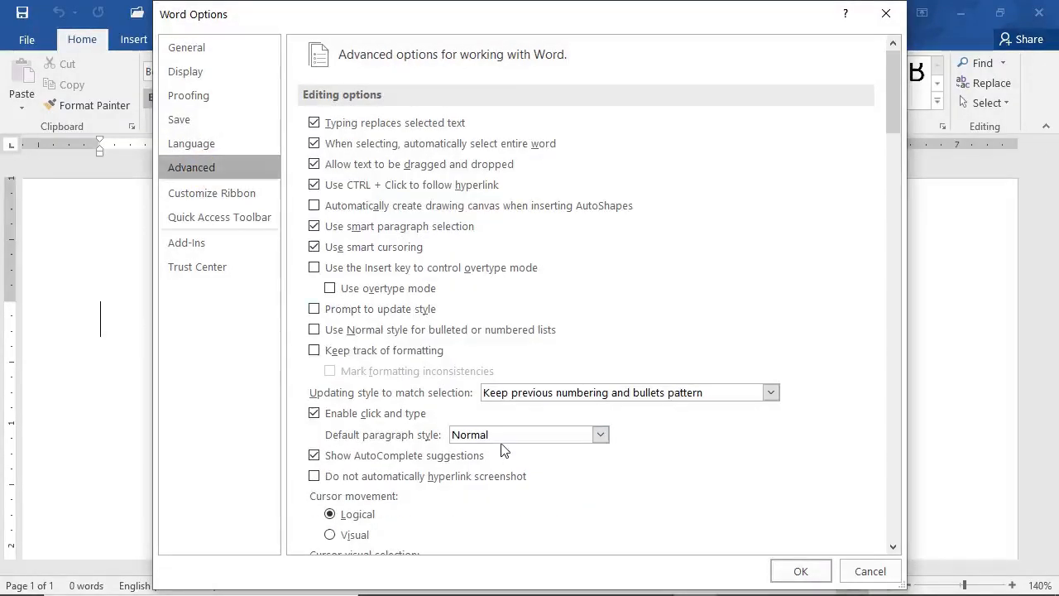
scroll(505, 449, "down", 9)
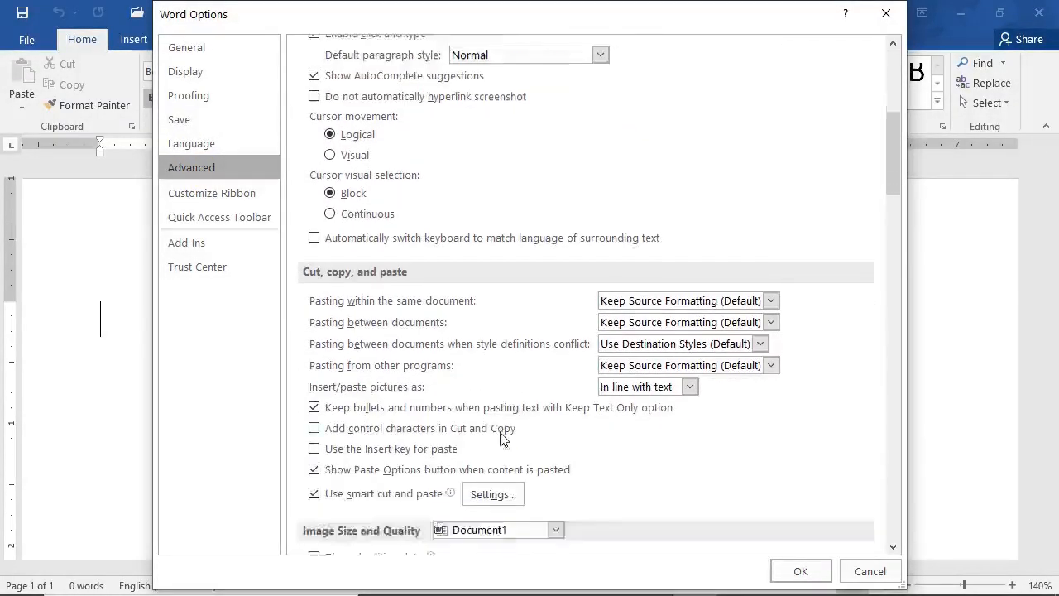
scroll(500, 437, "down", 8)
scroll(499, 439, "down", 4)
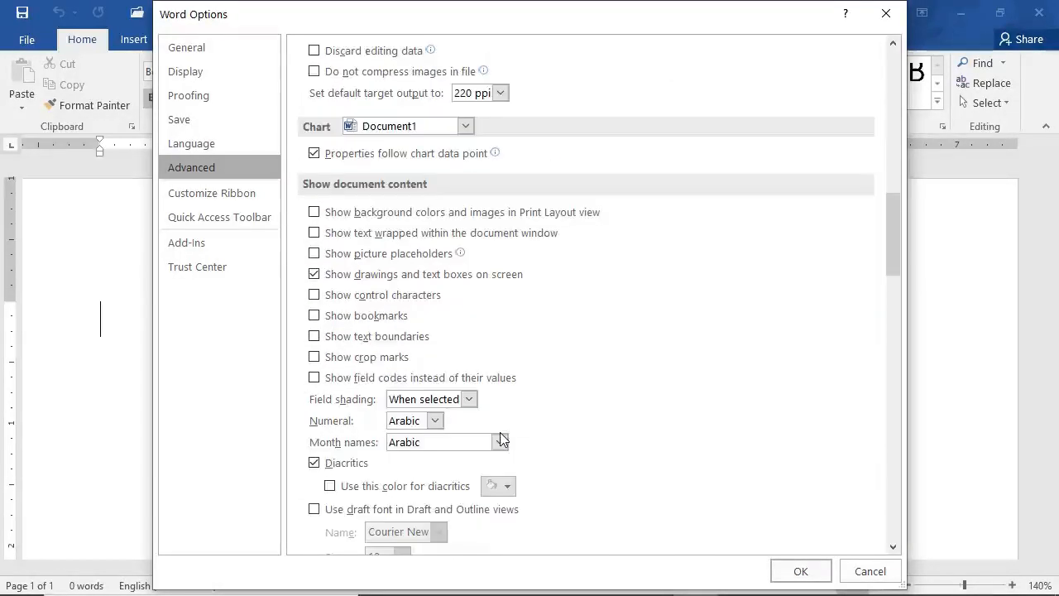
scroll(500, 431, "down", 11)
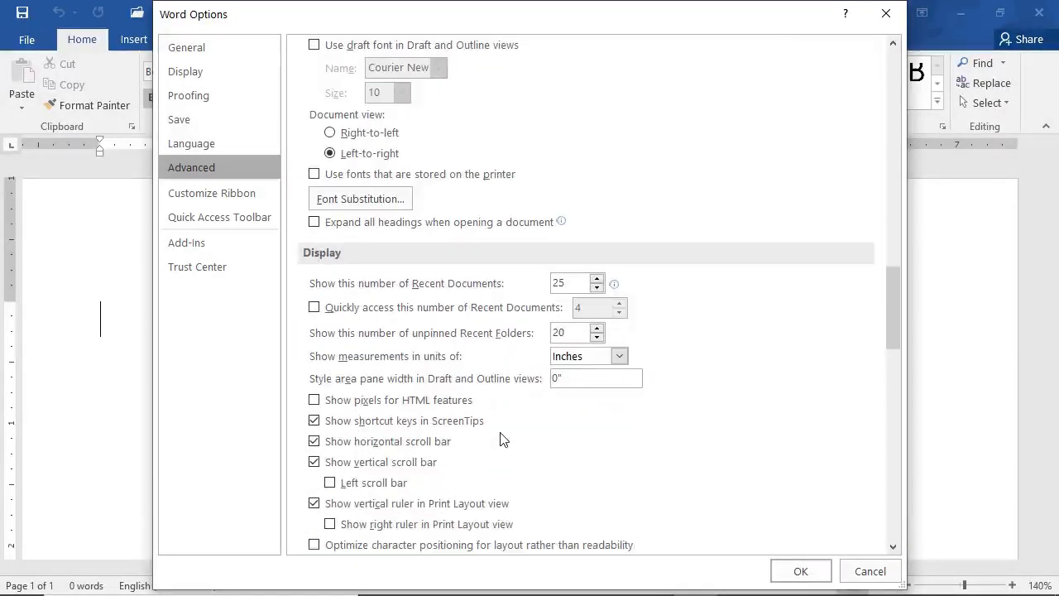
left_click(620, 356)
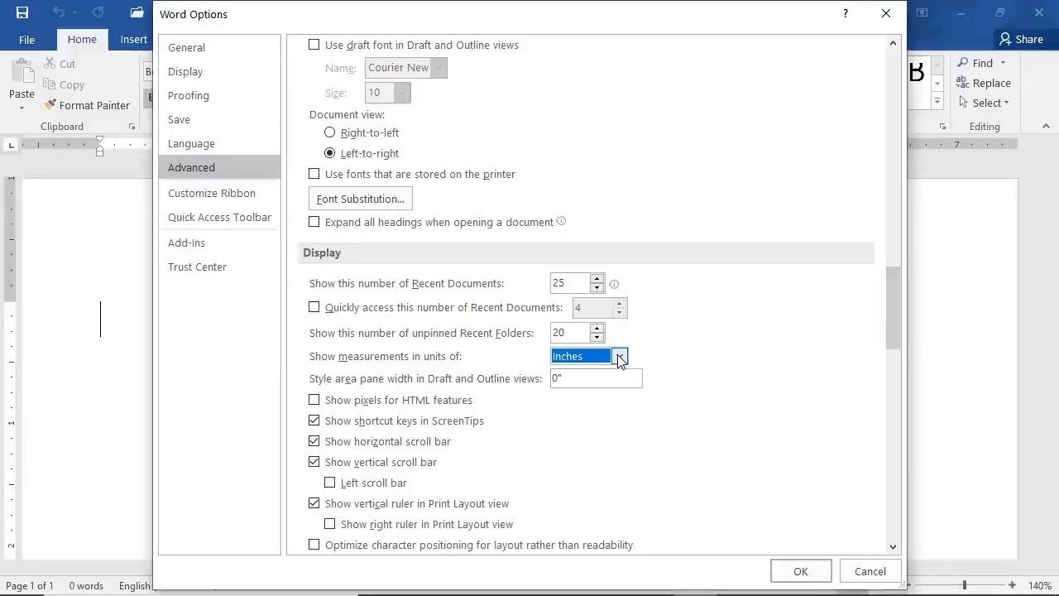
left_click(620, 357)
left_click(591, 399)
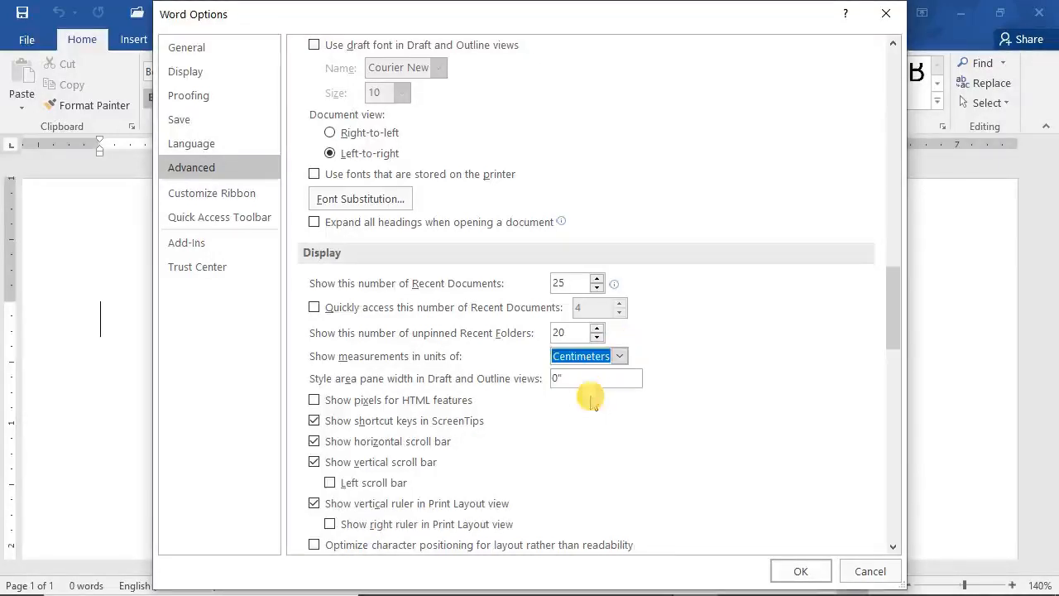
left_click(799, 571)
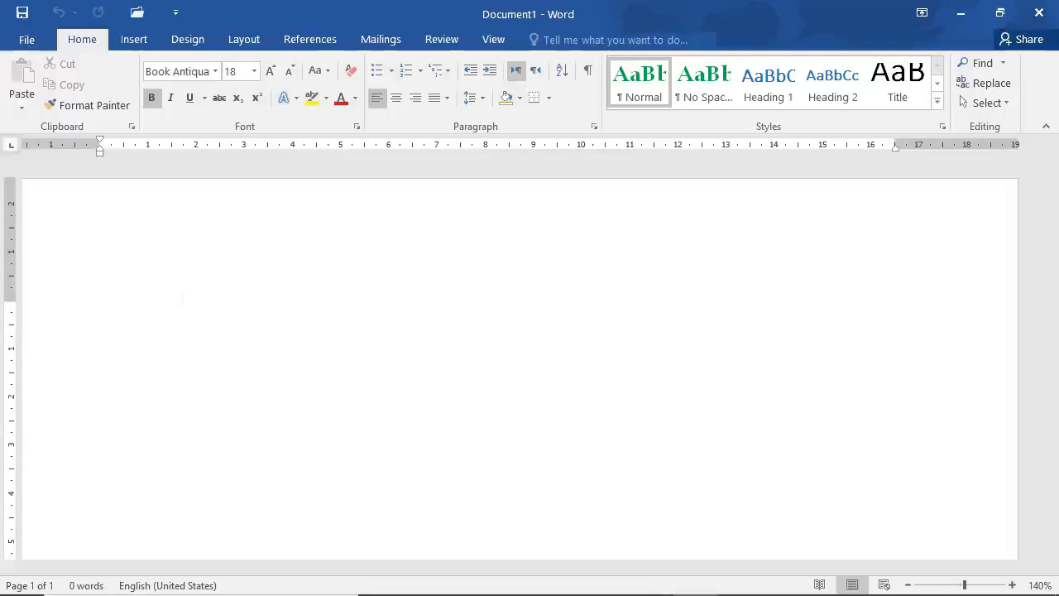
Generate sample paragraphs at the start of the document with =rand().
type("=ra")
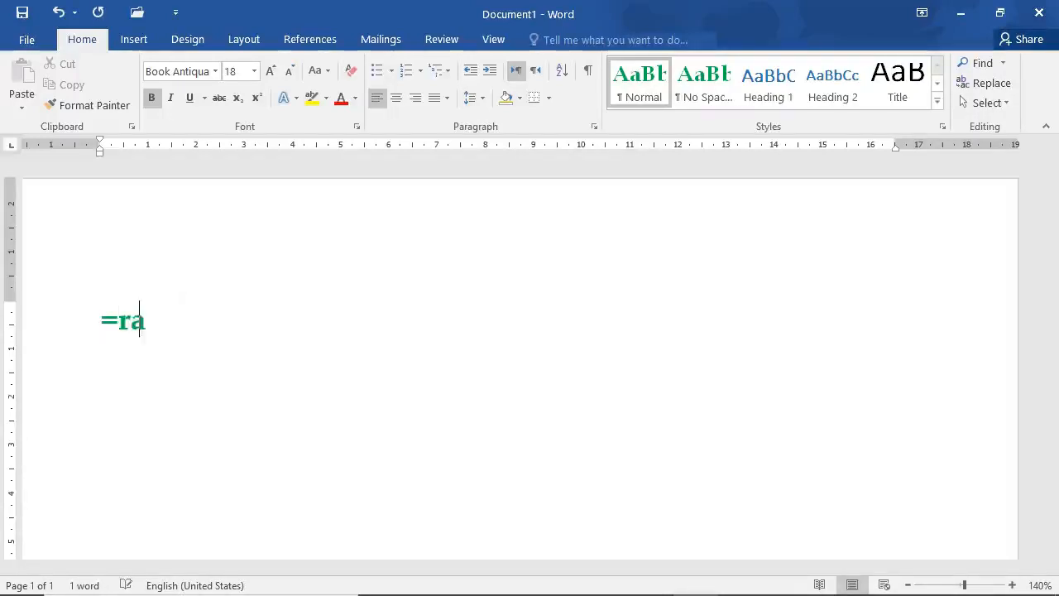
type("nd(")
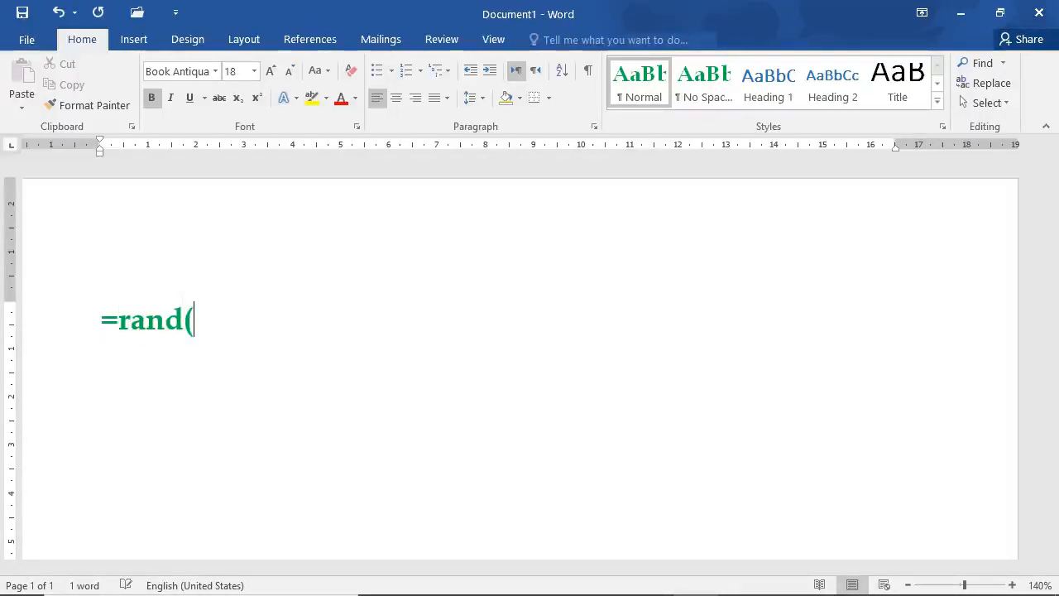
type(")")
key("Return")
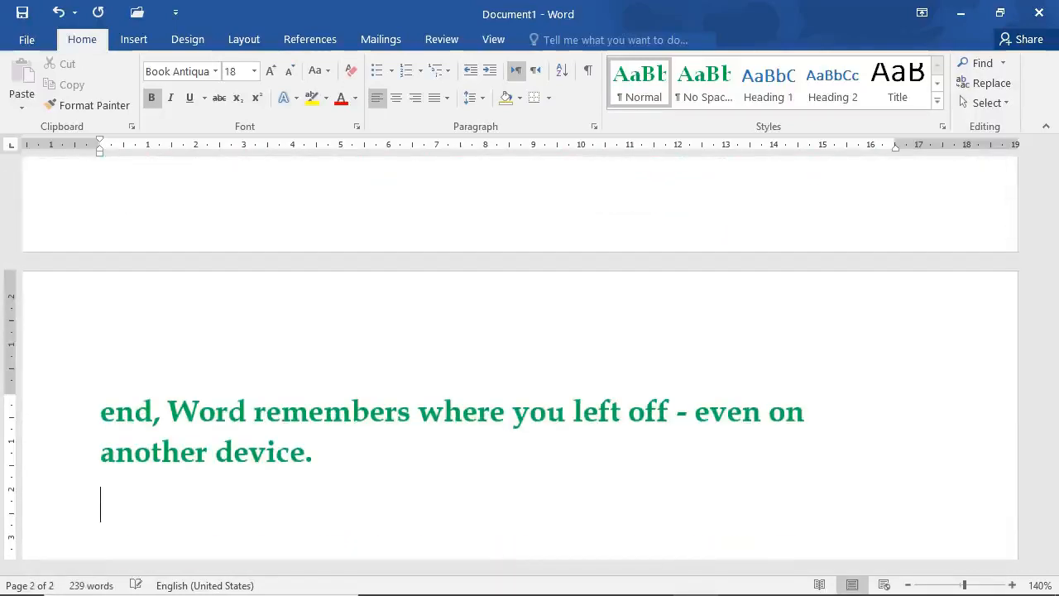
Look through the lines of the first generated paragraph from the start of the document and return to its beginning.
key("ctrl+Home")
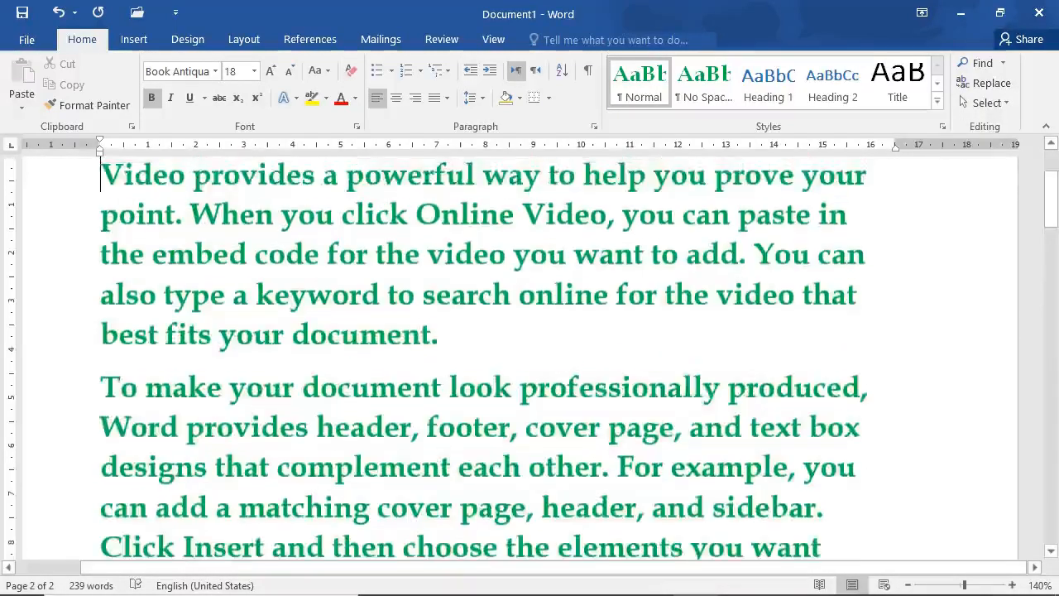
key("Down")
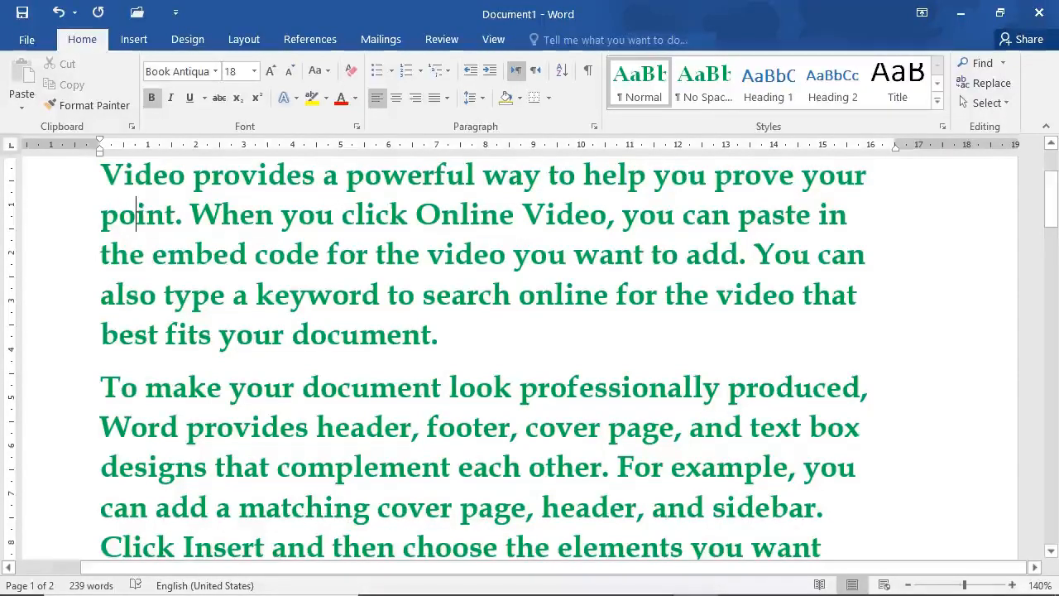
left_click(348, 214)
key("Right")
key("Right")
key("Right")
key("Right")
key("Right")
key("Right")
key("Down")
key("Down")
key("Down")
key("Down")
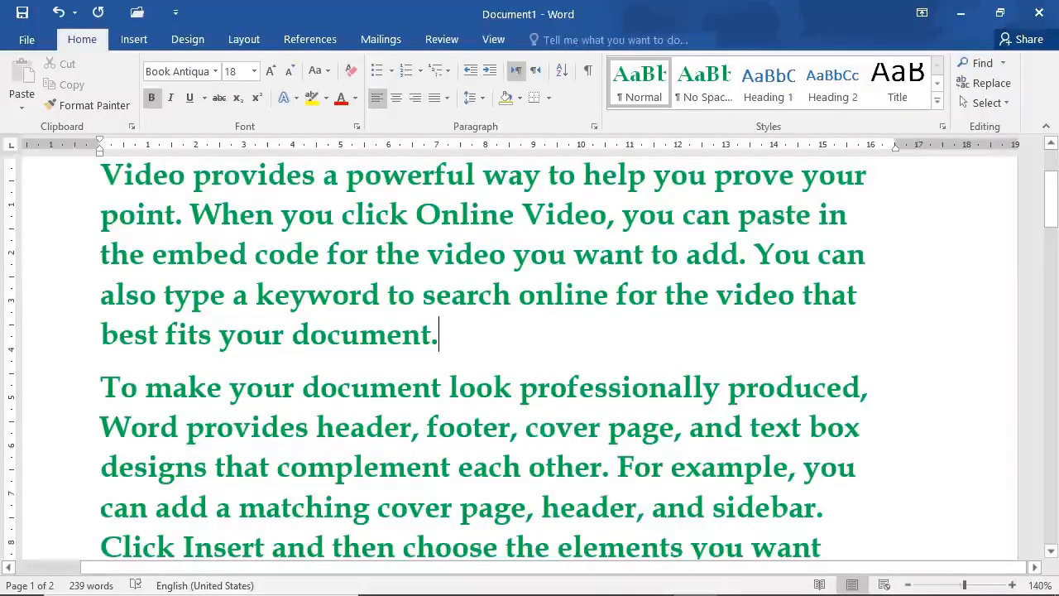
key("Up")
key("Up")
key("Up")
key("Up")
key("Up")
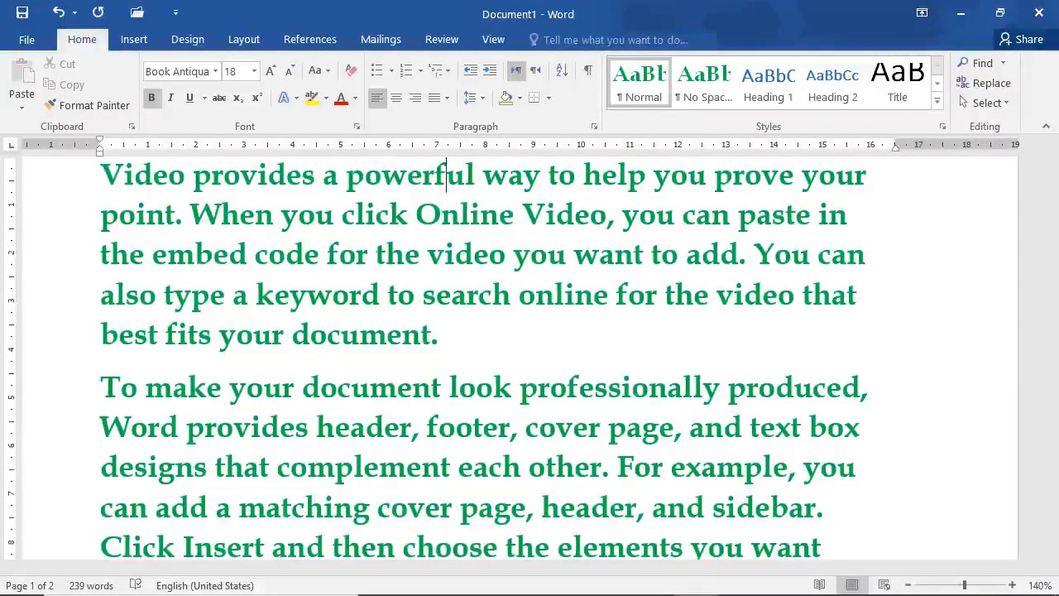
key("Home")
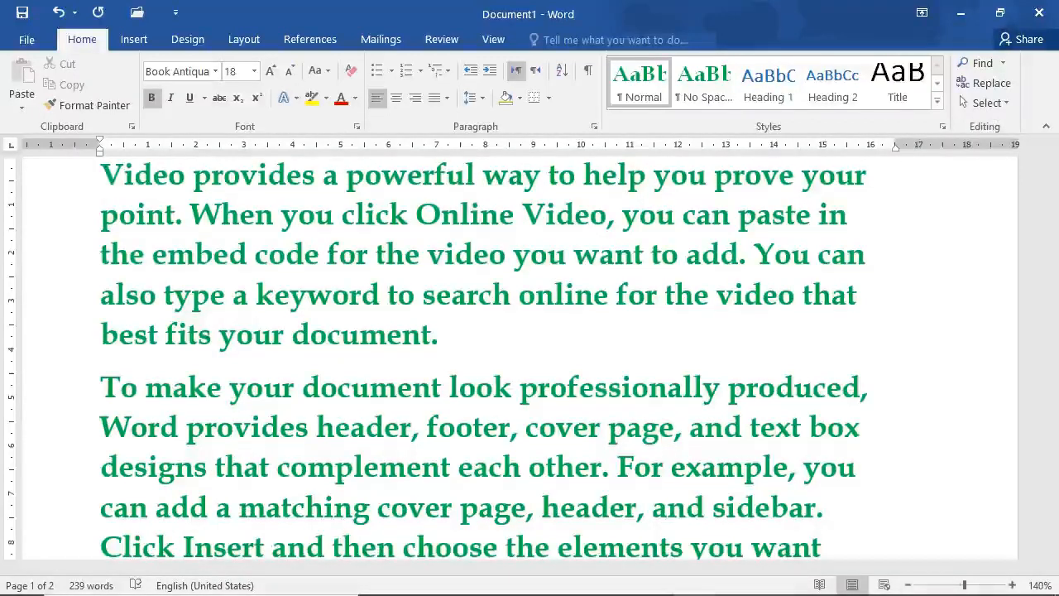
key("Right")
key("Down")
key("Down")
key("Down")
key("Down")
key("Down")
key("Down")
key("Down")
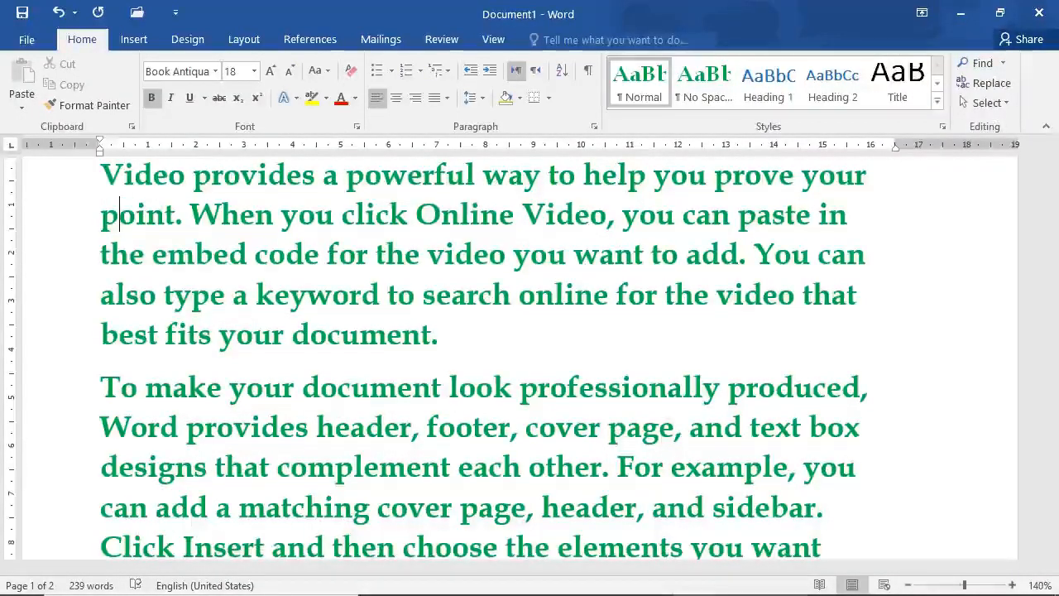
key("Up")
key("Up")
key("Up")
key("Up")
key("Up")
key("Up")
key("Up")
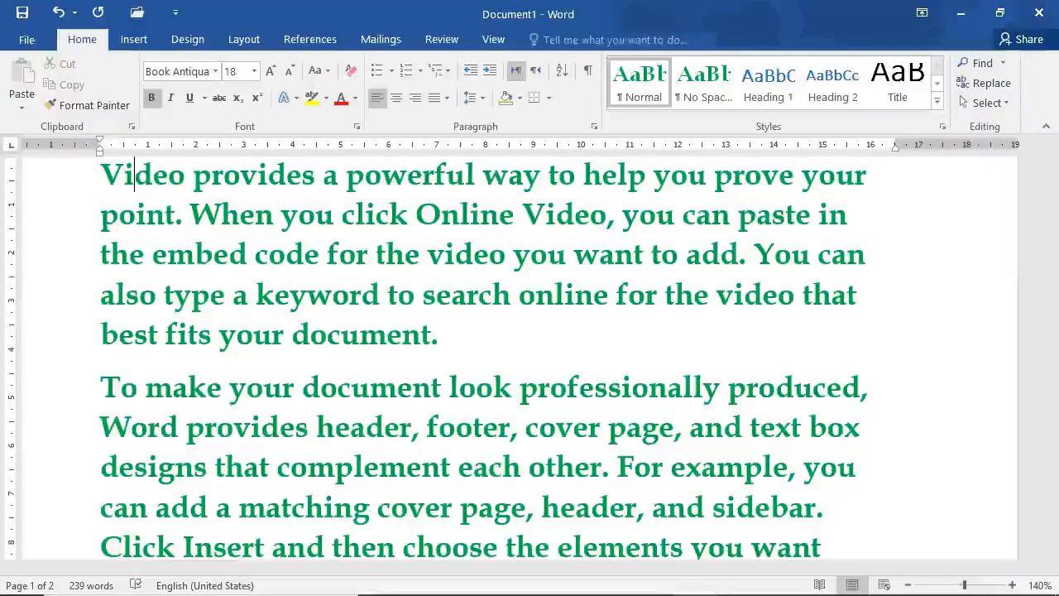
key("Left")
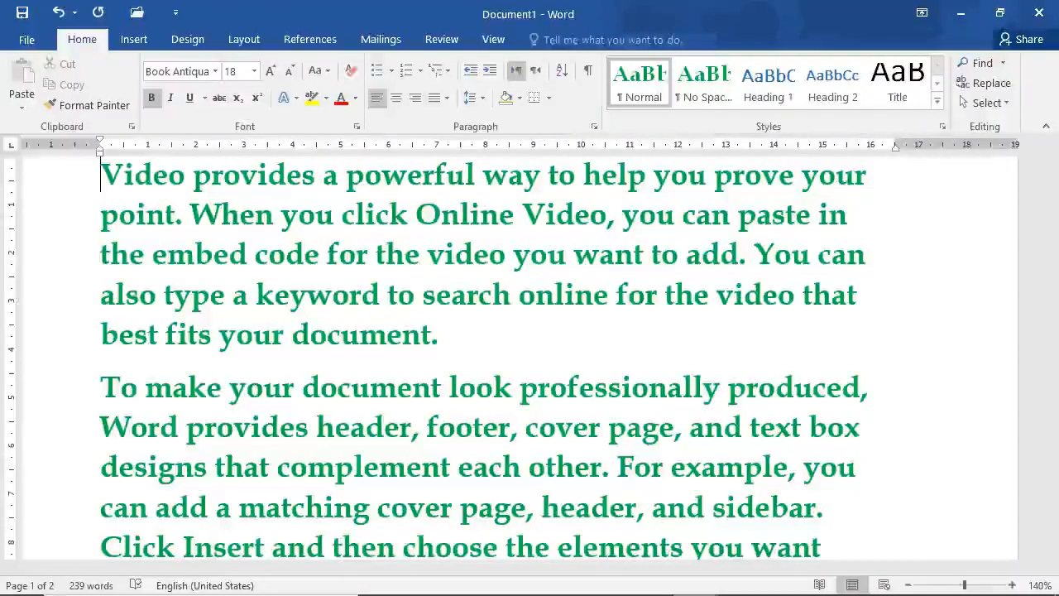
Undo the generated paragraphs and generate one paragraph of four sentences with =rand(1,4).
key("ctrl+z")
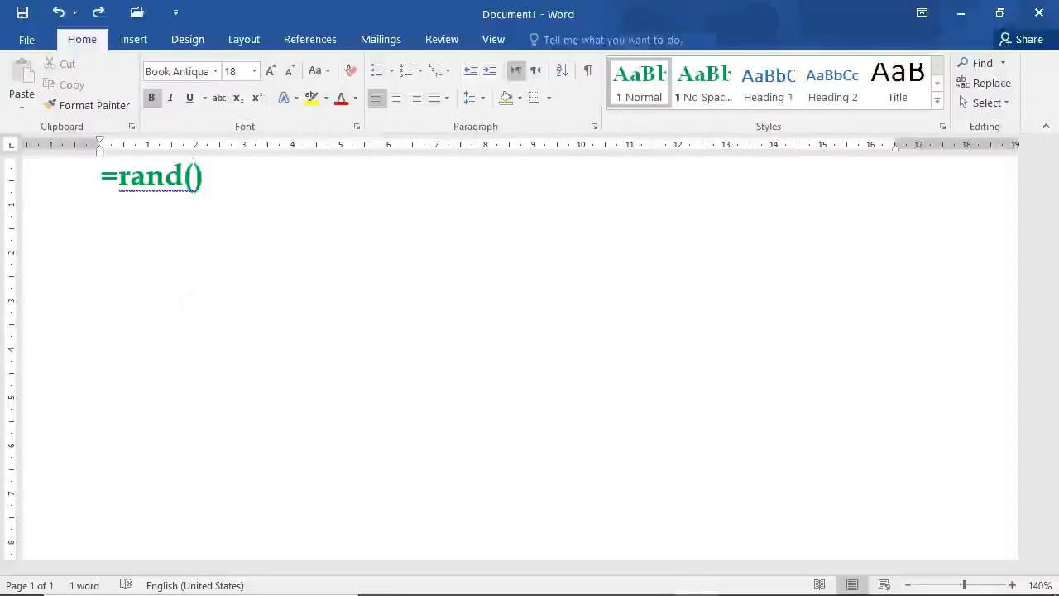
type("1,")
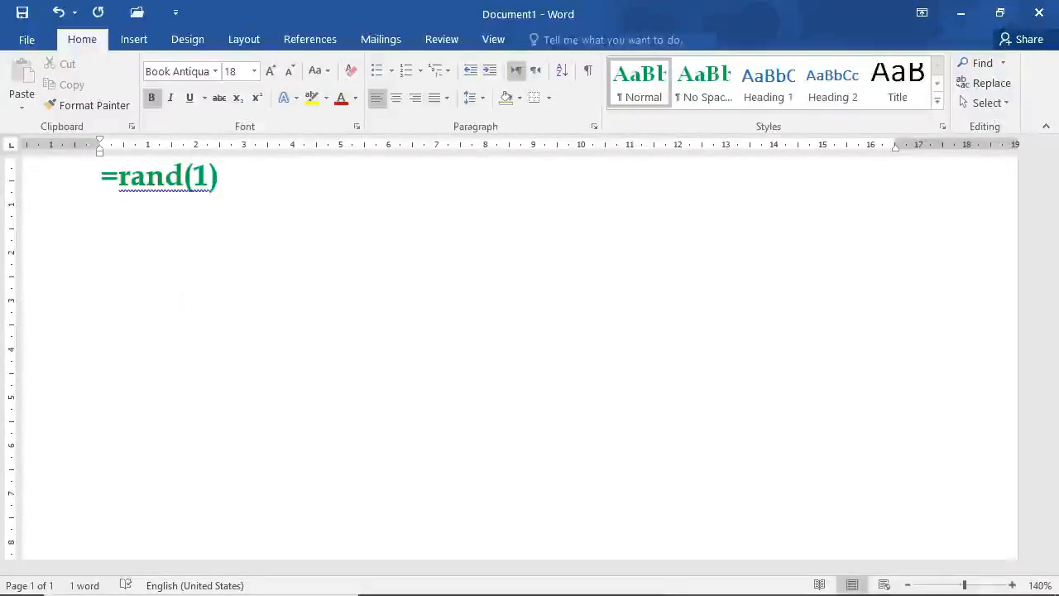
type("4")
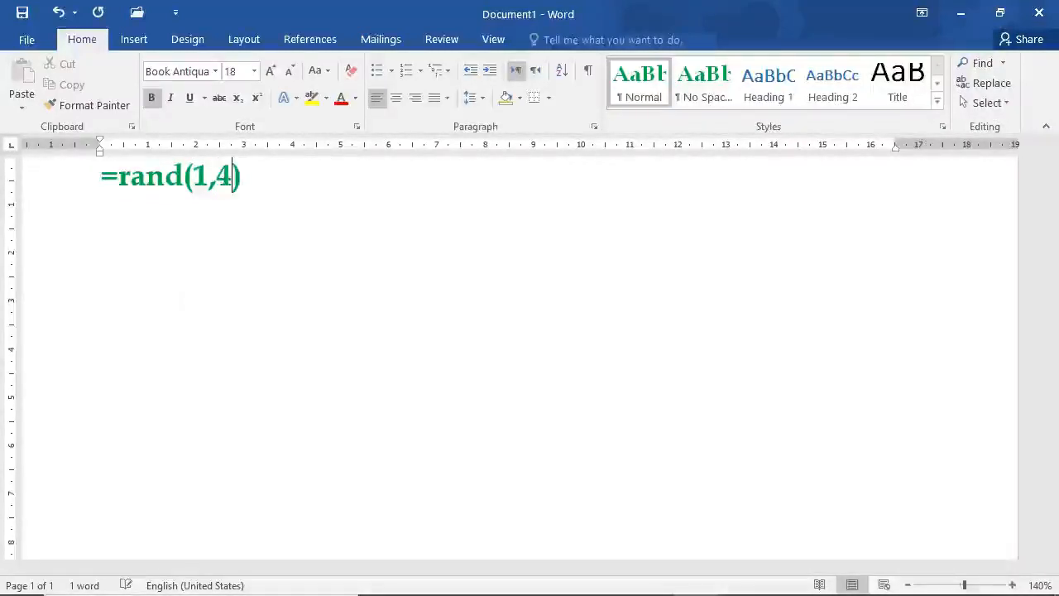
key("End")
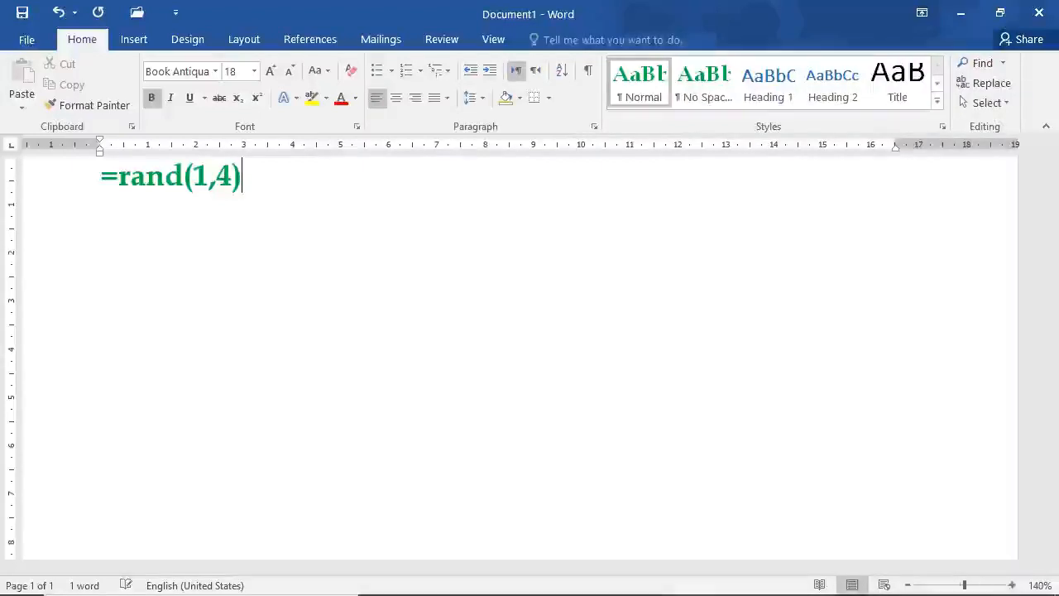
key("Return")
key("Up")
key("Up")
key("Up")
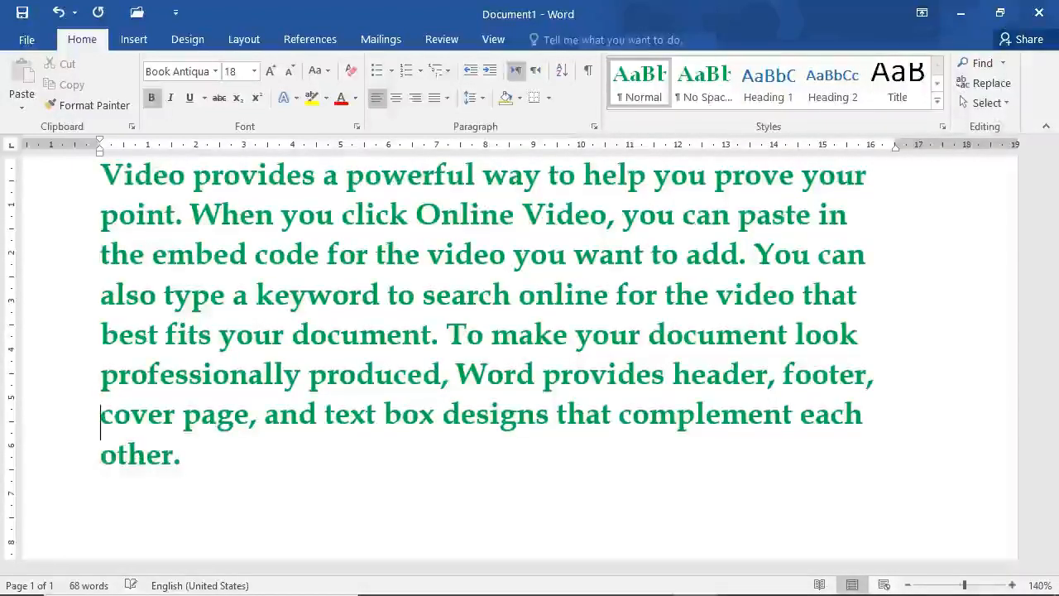
left_click(101, 175)
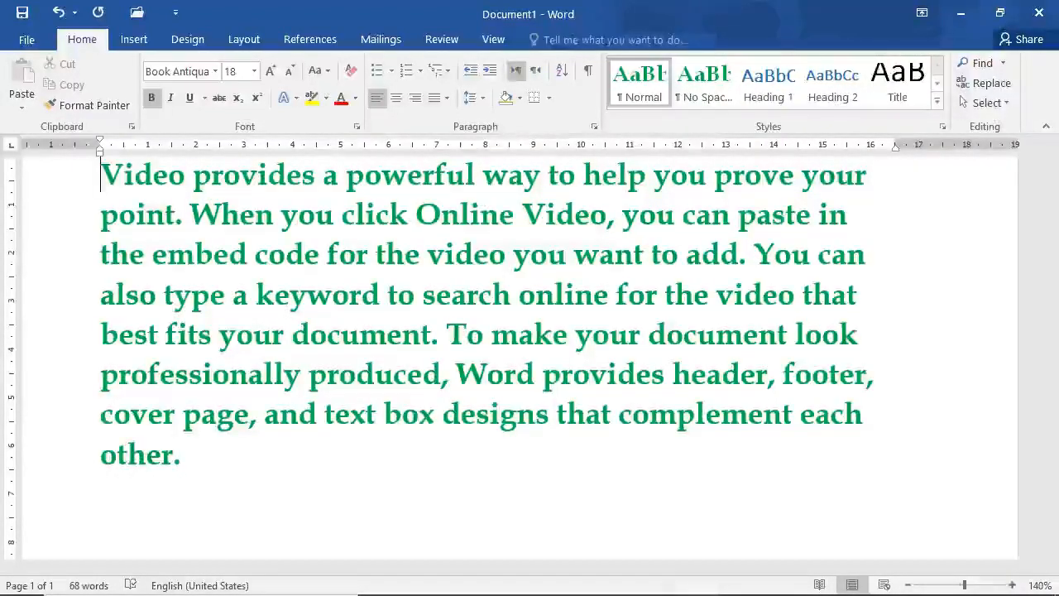
Undo the generated paragraph and set the paragraph count in the rand formula to 2.
key("ctrl+z")
key("ctrl+z")
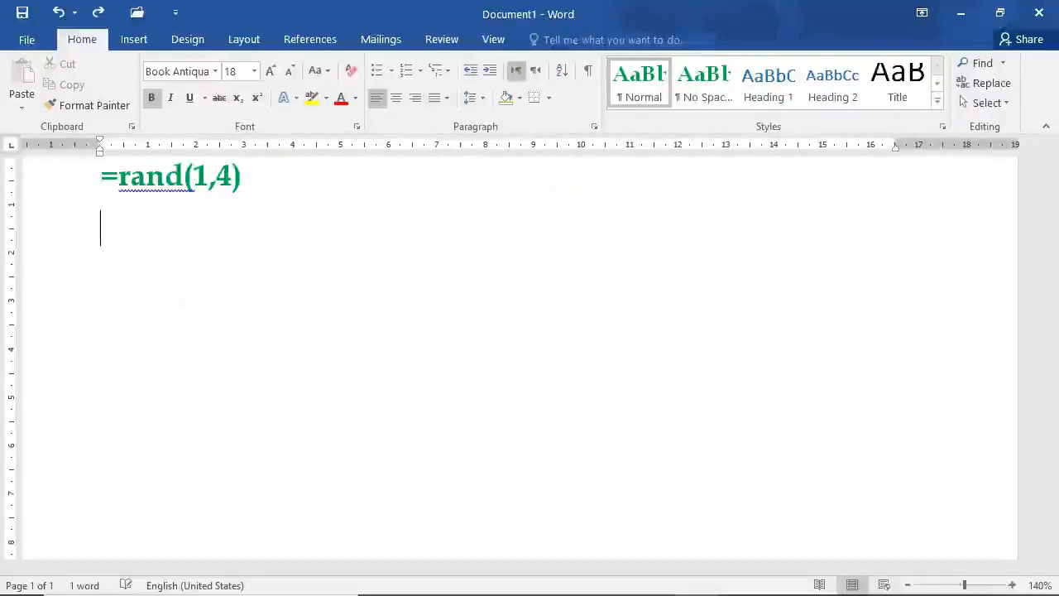
key("Right")
key("Right")
key("Right")
key("Right")
key("Right")
key("Right")
key("Right")
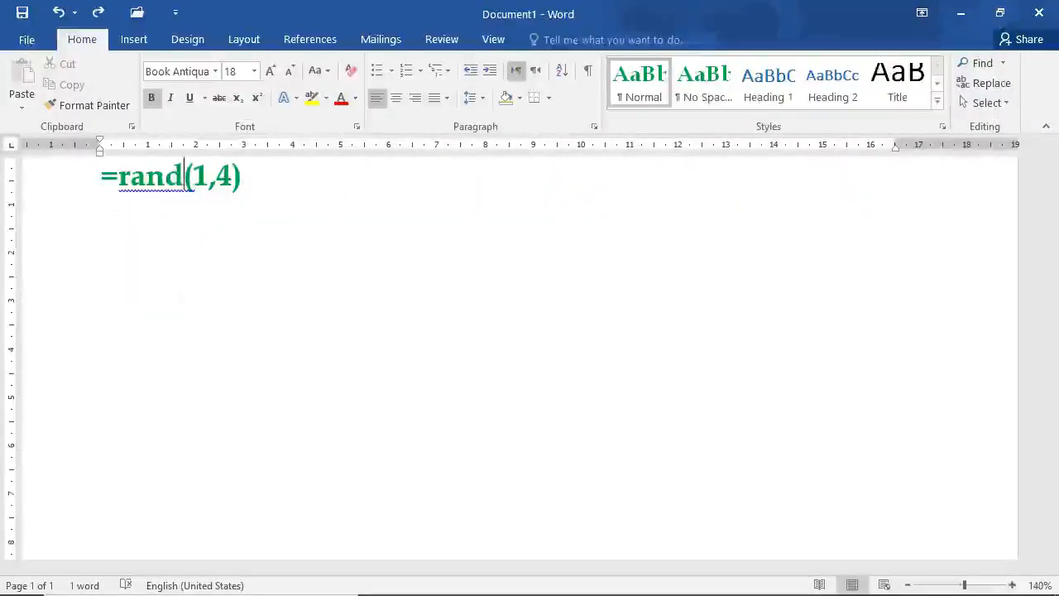
key("BackSpace")
type("2")
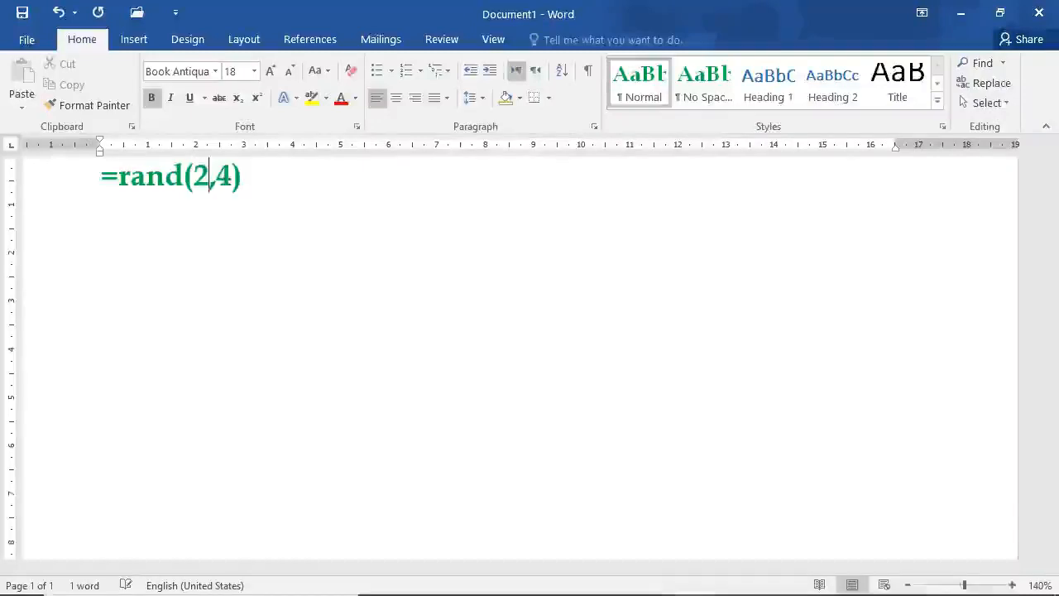
Set the sentence count in the rand formula to 2 and generate the sample text with =rand(2,2).
key("Right")
key("Right")
key("BackSpace")
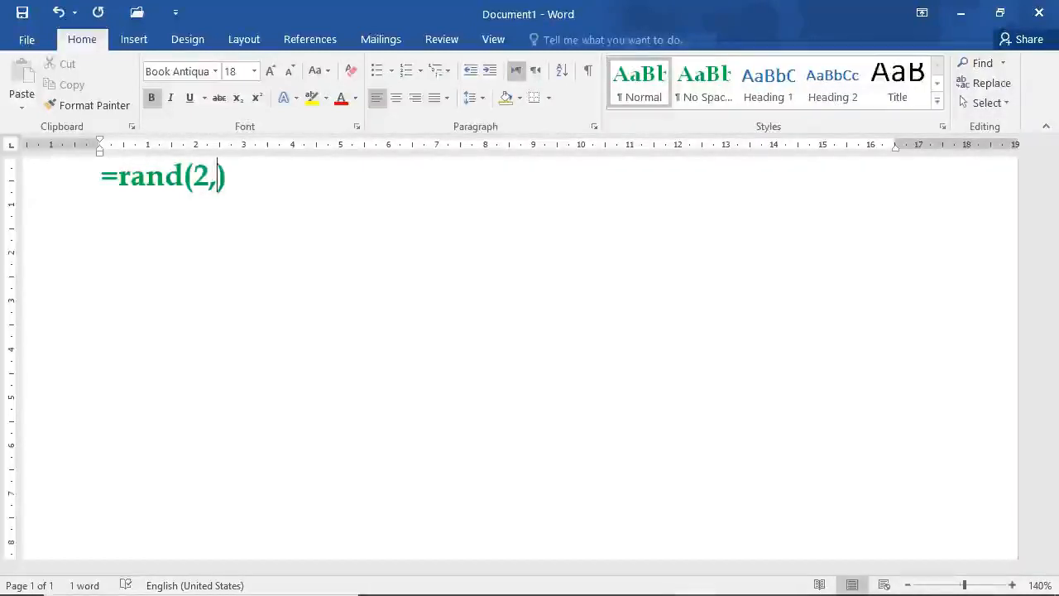
type("2")
key("Right")
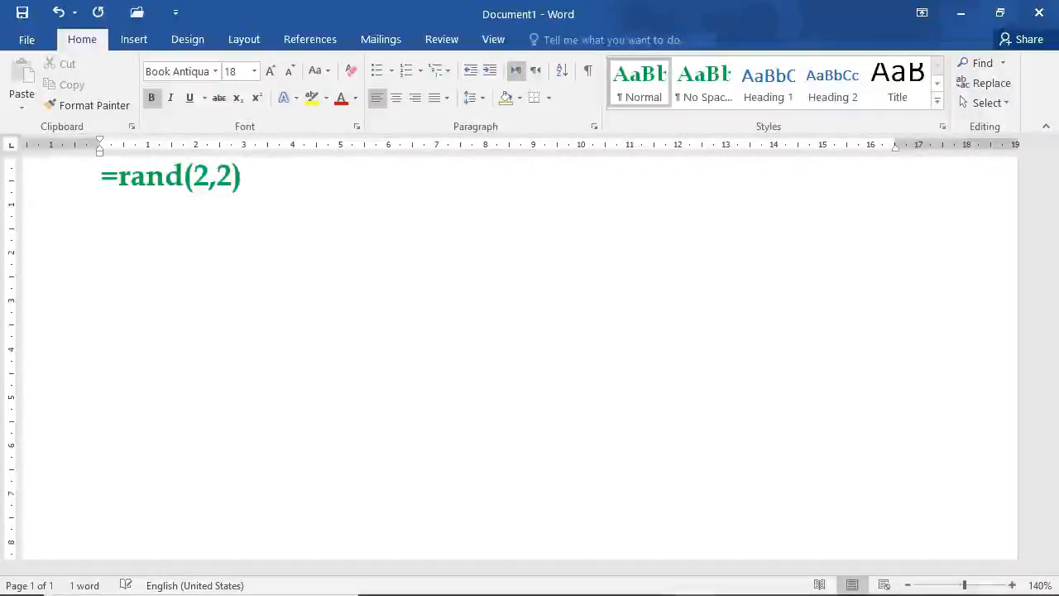
key("Return")
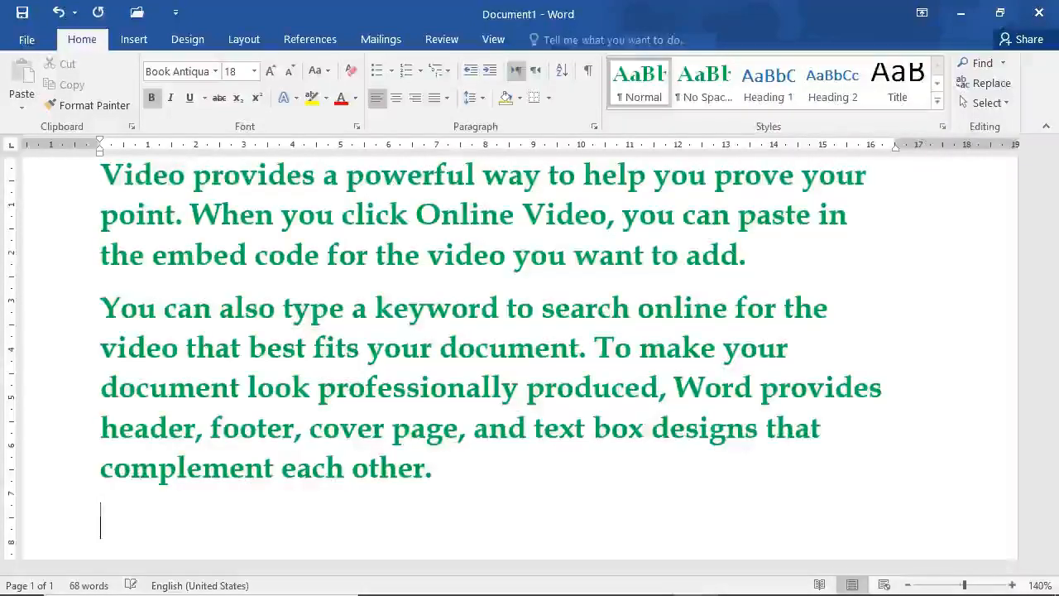
Review the two generated paragraphs from the end of the document back to the start.
key("Up")
key("Up")
key("Up")
key("Up")
key("Up")
key("Up")
key("Up")
key("Up")
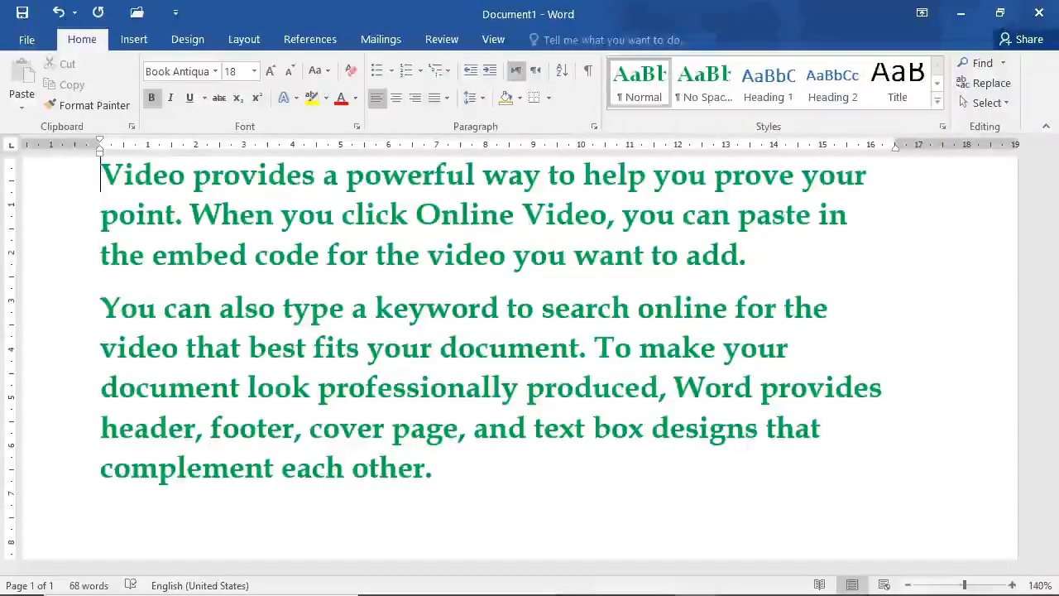
key("Up")
key("Right")
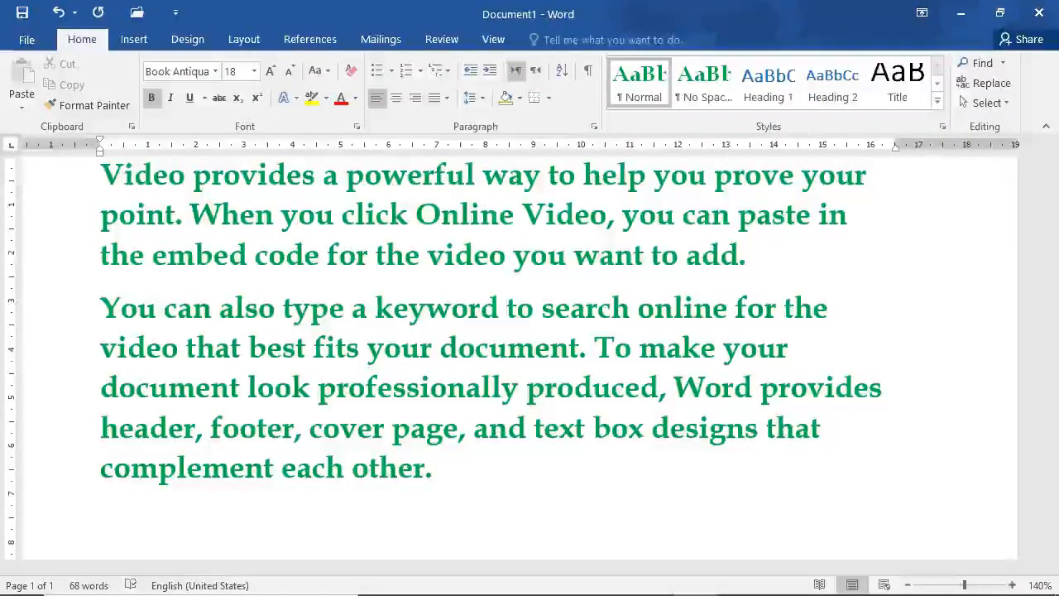
key("Left")
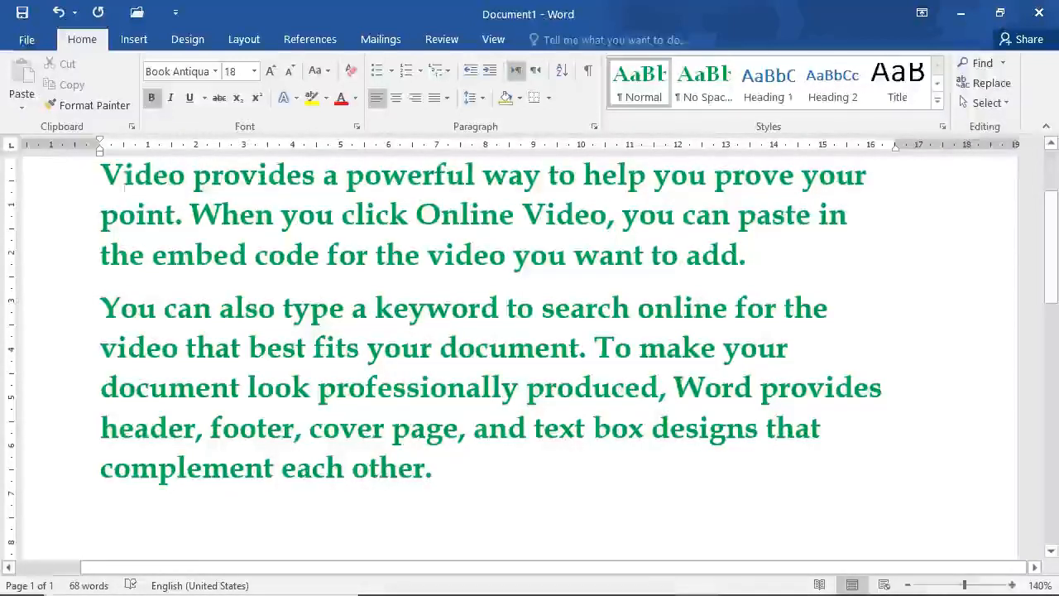
key("Right")
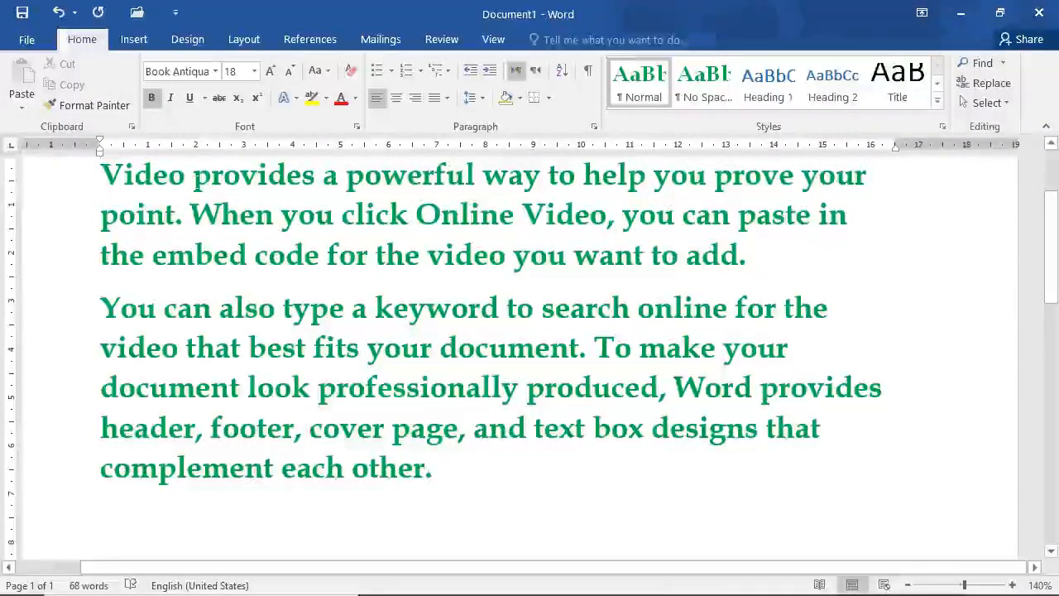
Try selecting the word "Video" and the opening text up to "point" in the first paragraph.
scroll(529, 347, "up", 1)
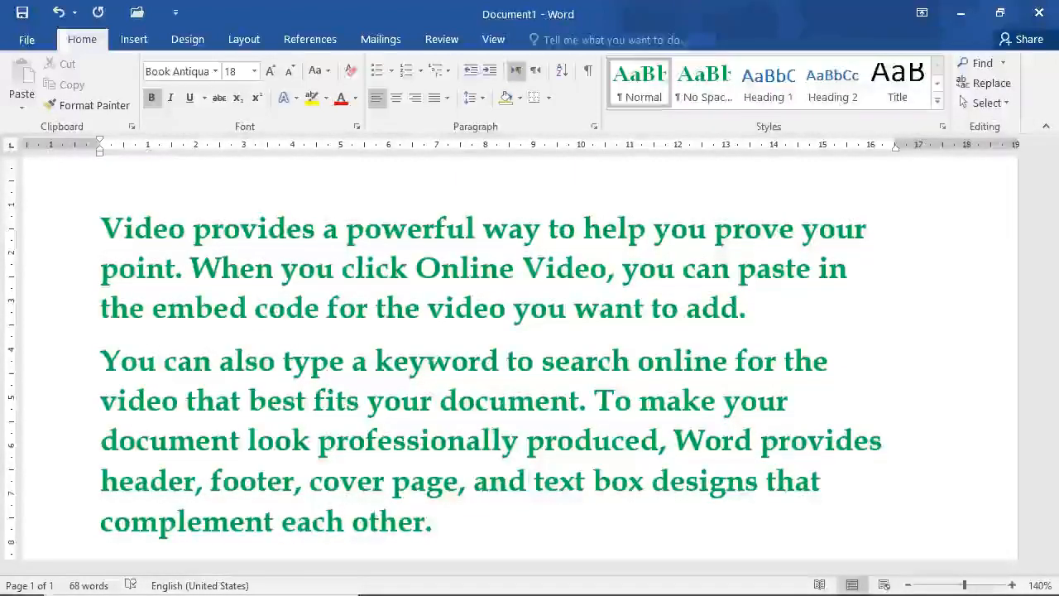
double_click(157, 229)
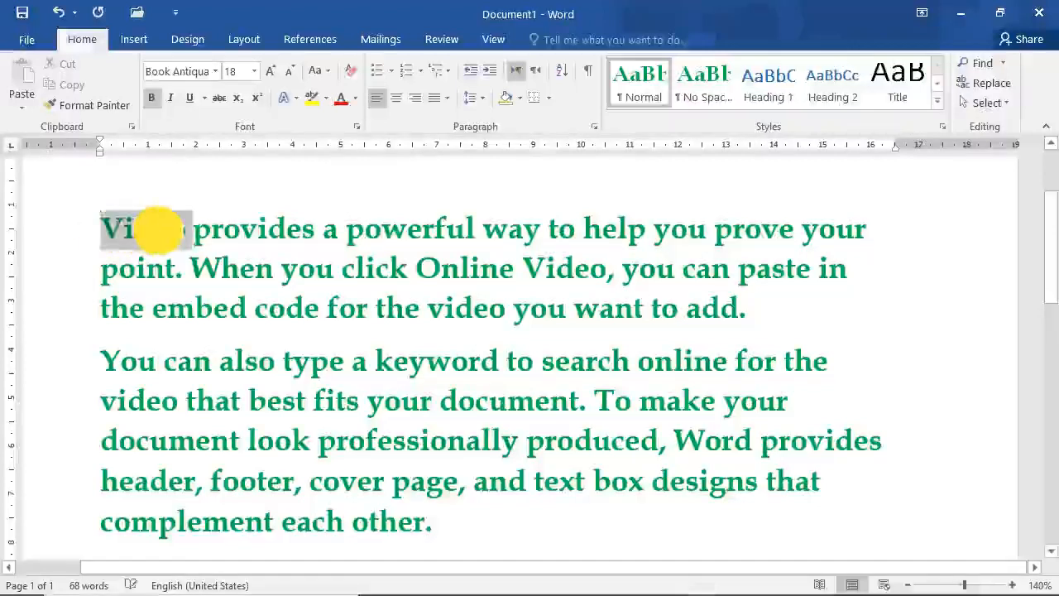
left_click_drag(174, 265, 174, 266)
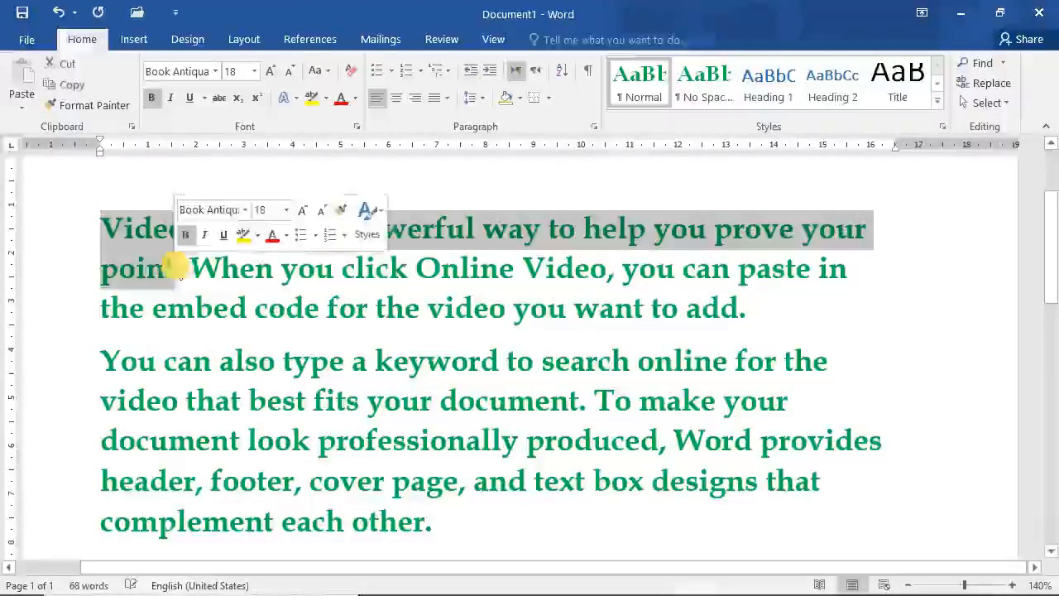
left_click(115, 230)
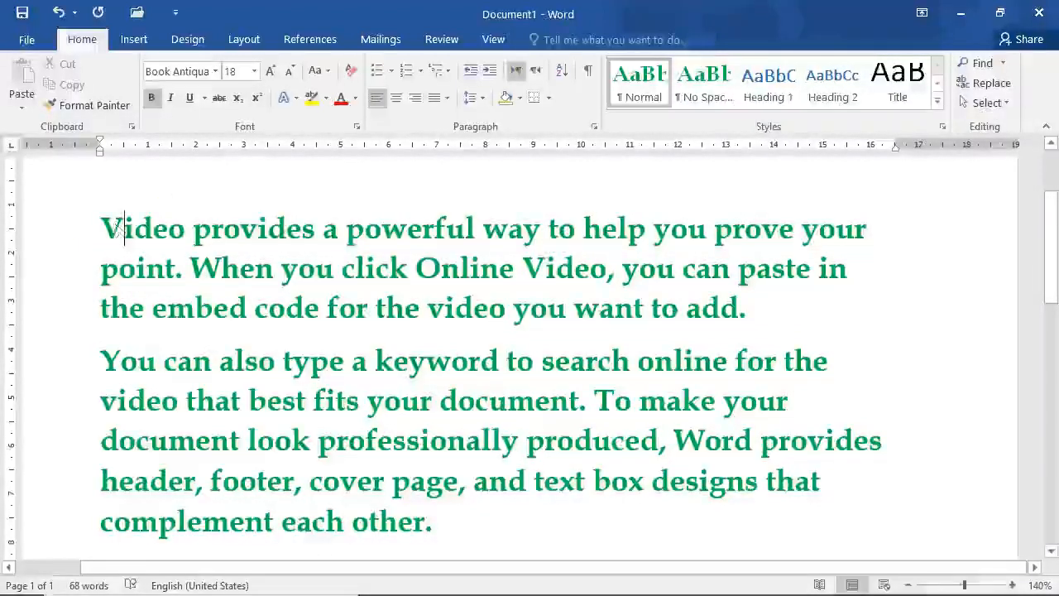
double_click(108, 230)
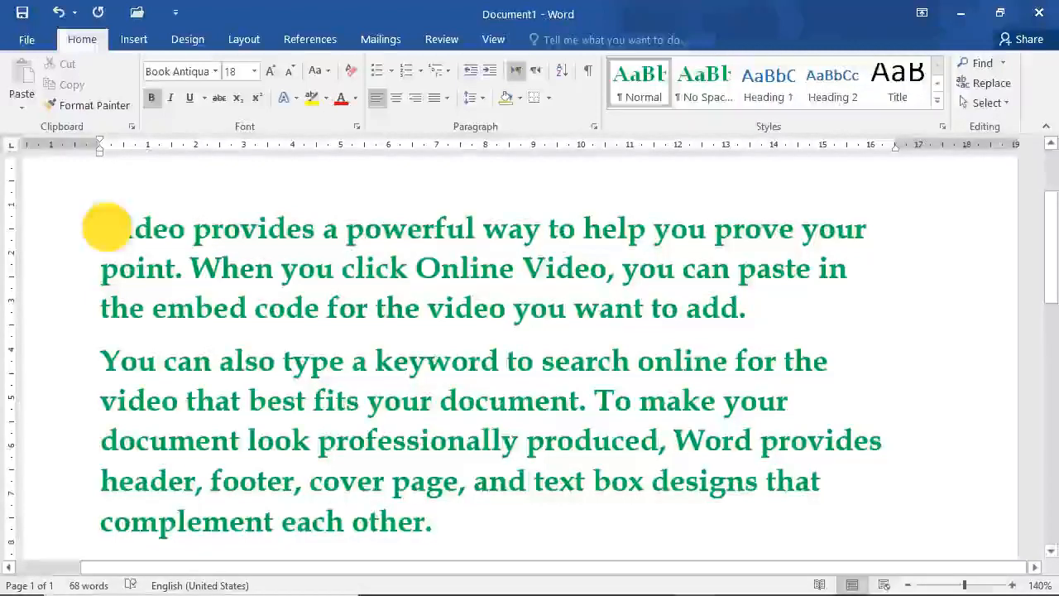
double_click(107, 231)
double_click(103, 232)
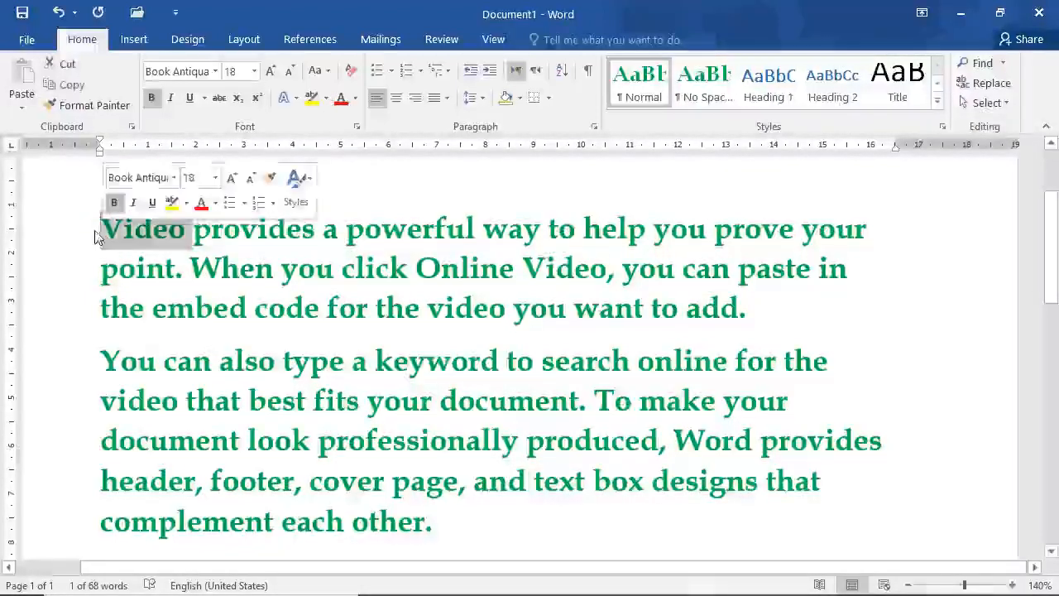
double_click(100, 227)
left_click(101, 240)
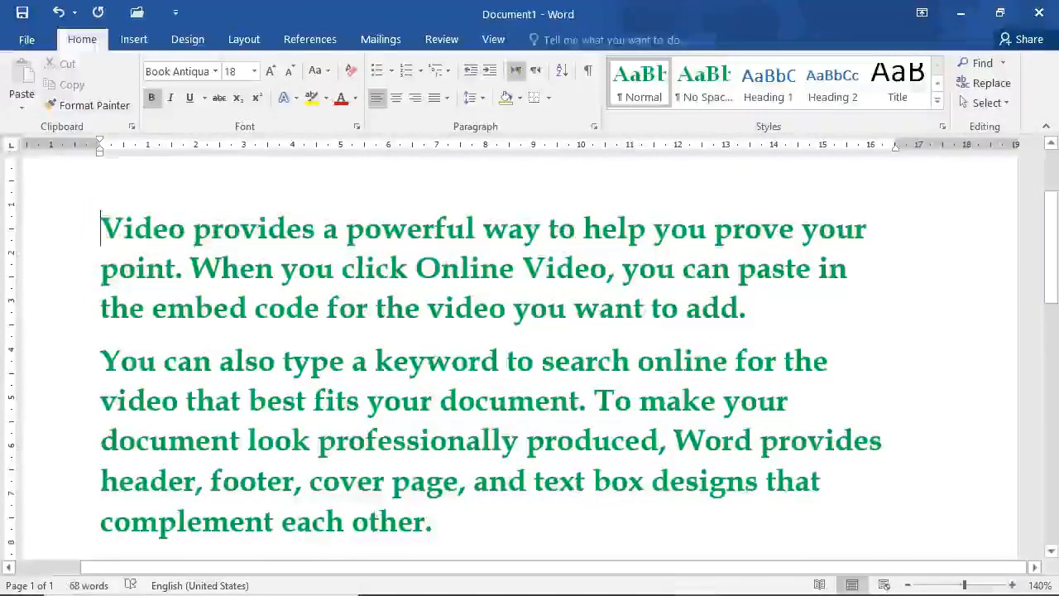
Cut the opening text "Video provides a powerful way to help you prove your point" from the first paragraph.
left_click(107, 234)
left_click_drag(107, 234, 174, 269)
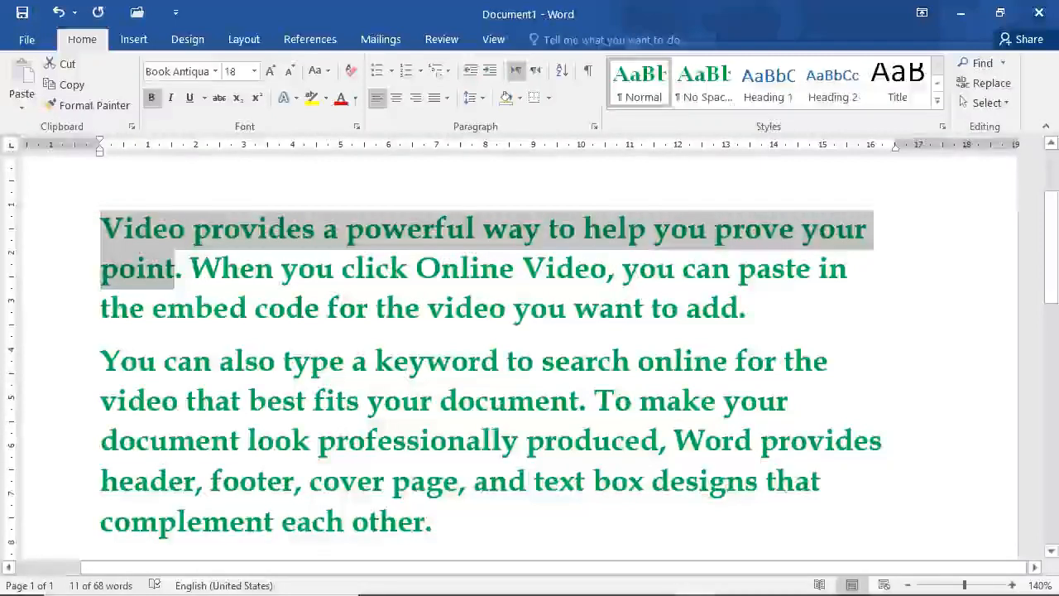
left_click(66, 66)
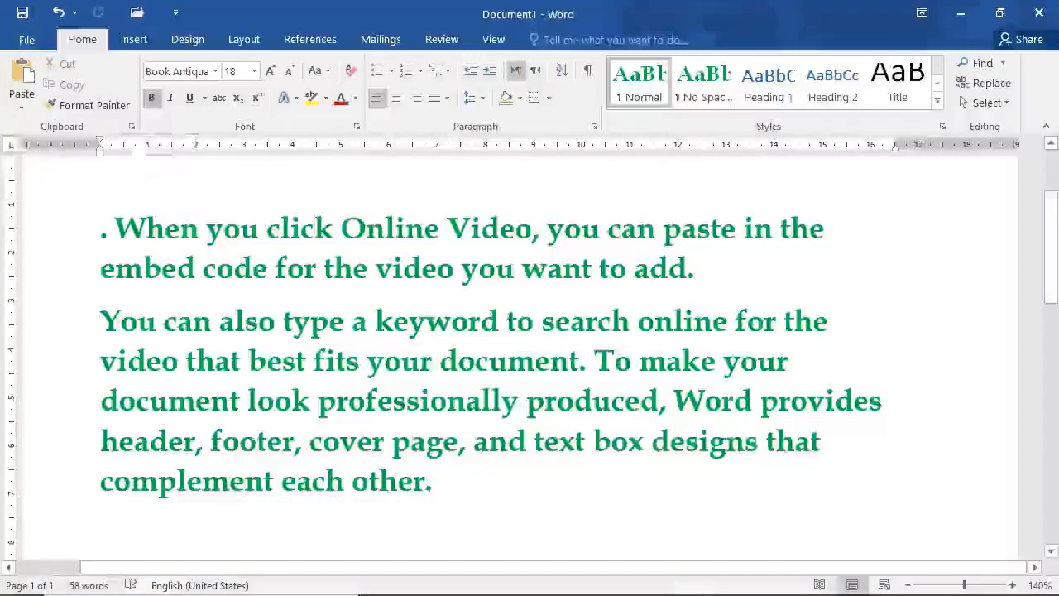
Paste the cut sentence twice in succession on a new line below the second paragraph.
double_click(229, 539)
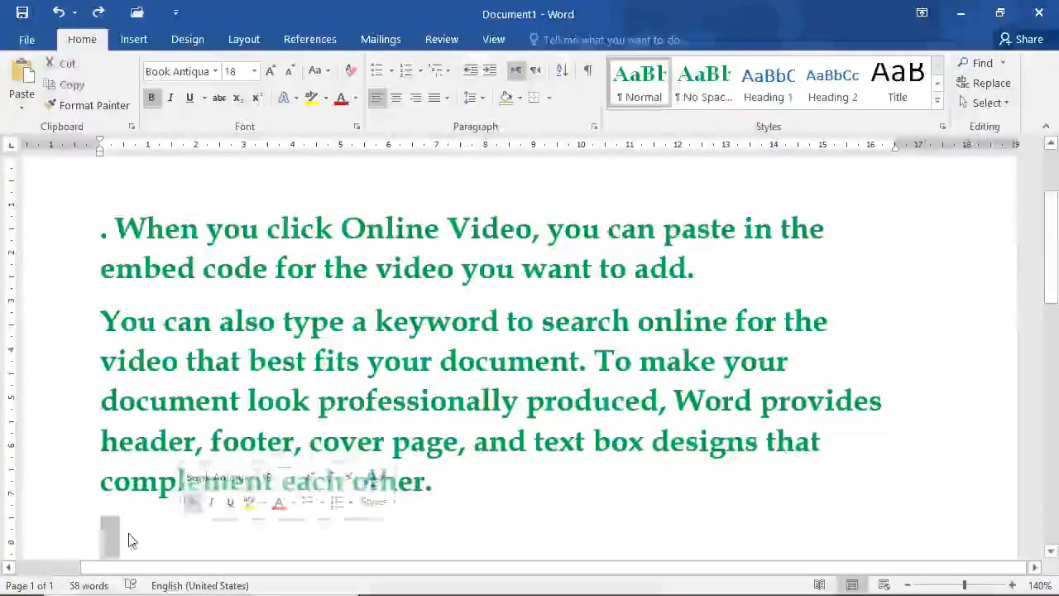
key("Return")
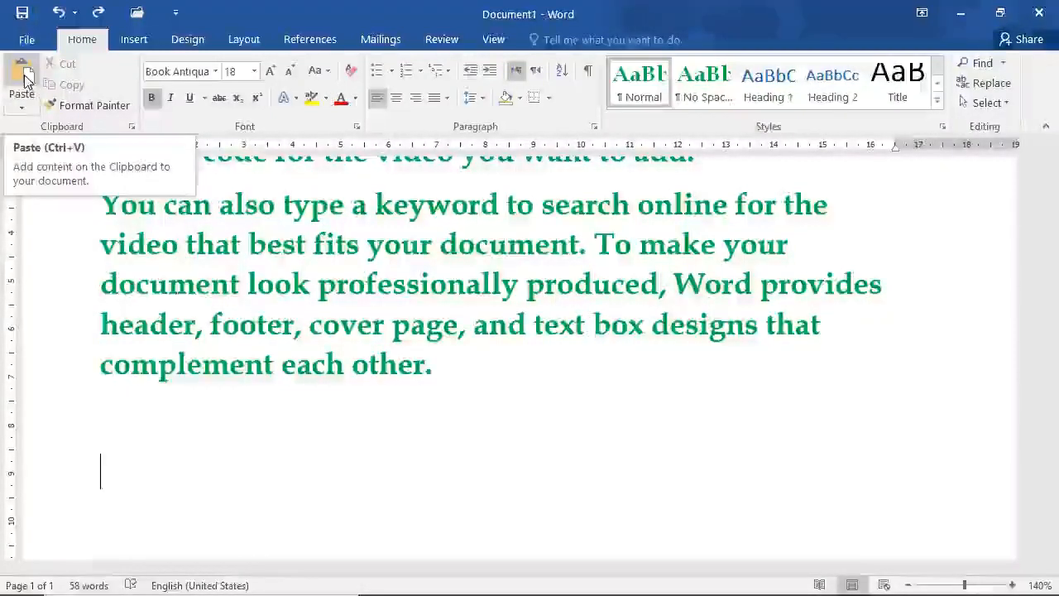
left_click(25, 76)
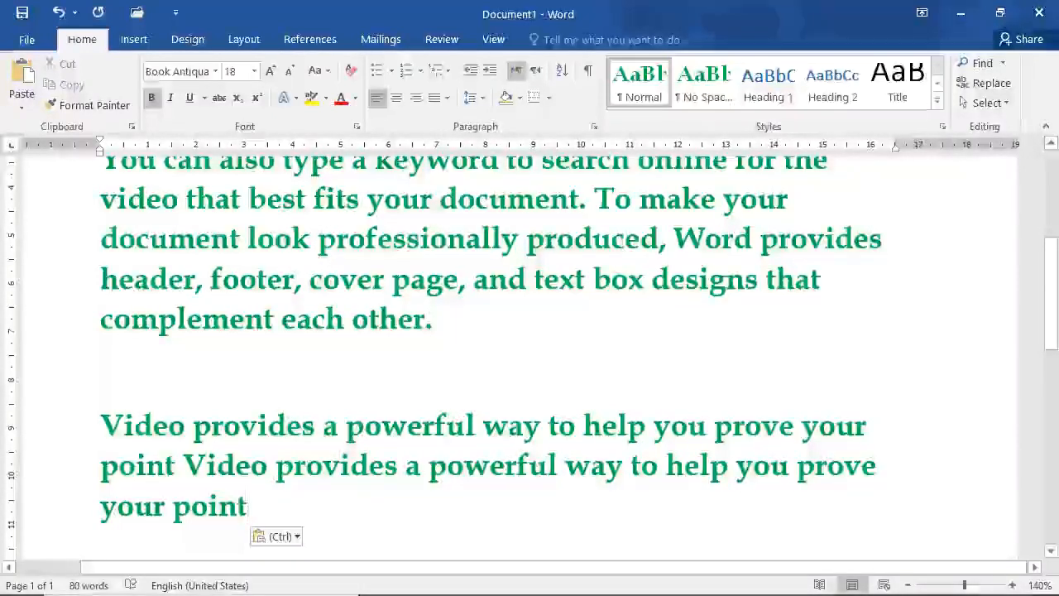
Copy the first word "Video" of the pasted text and paste it five times, starting on the empty line above.
double_click(104, 425)
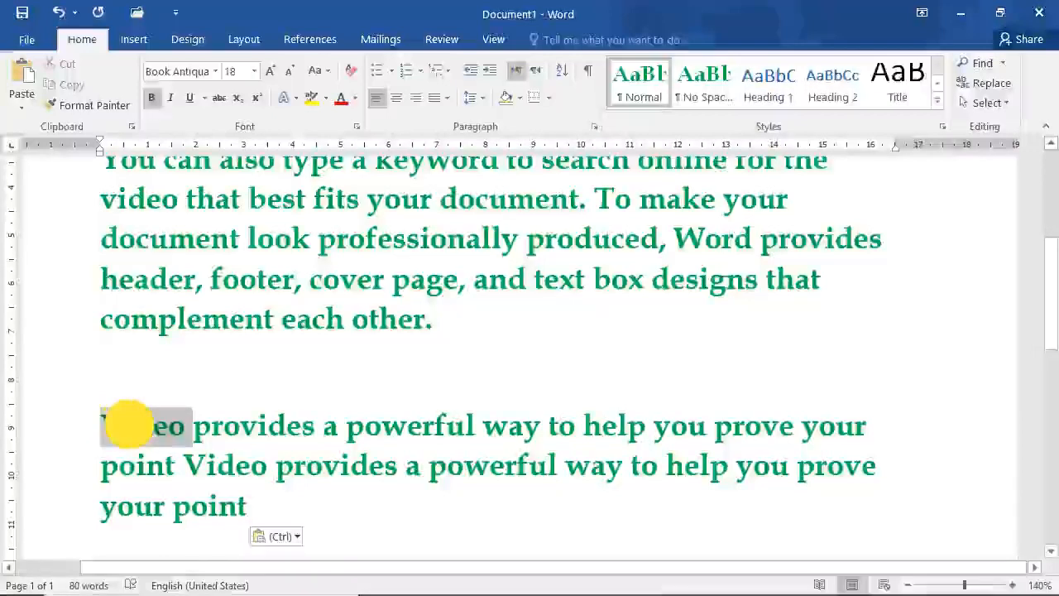
left_click(73, 85)
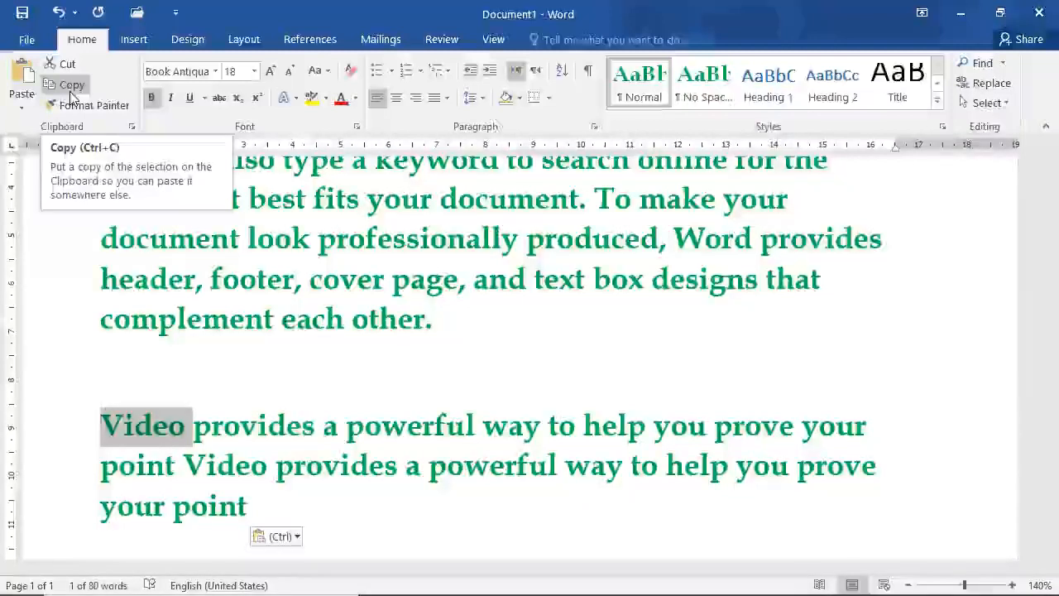
left_click(71, 86)
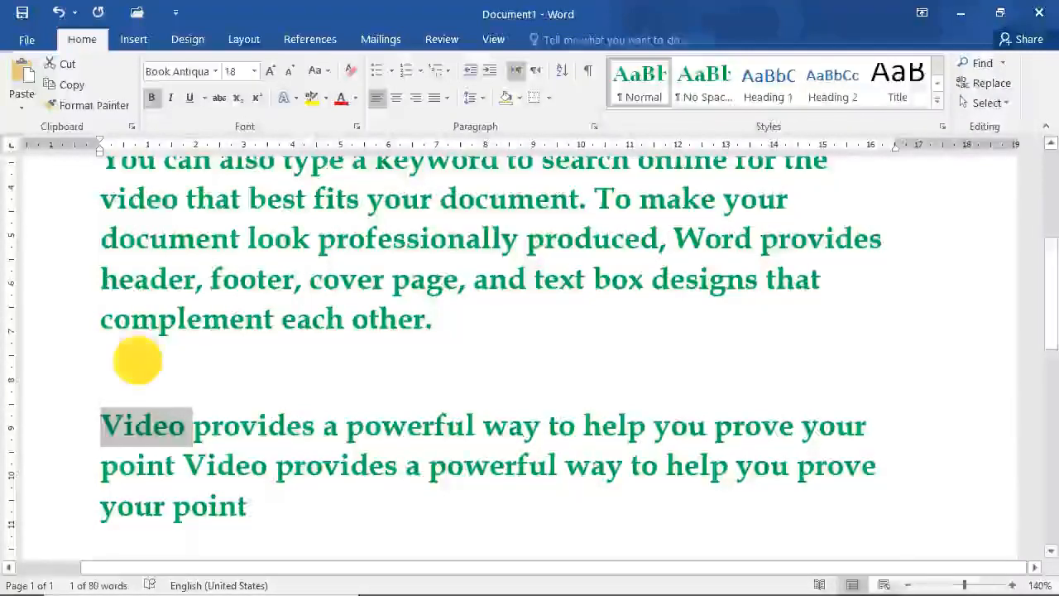
left_click(135, 355)
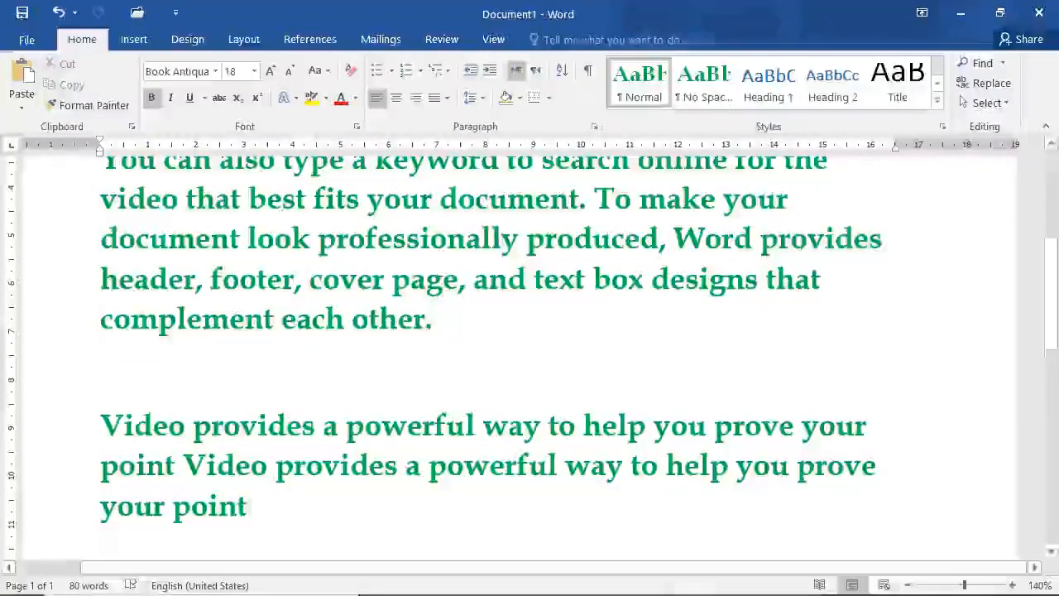
left_click(22, 76)
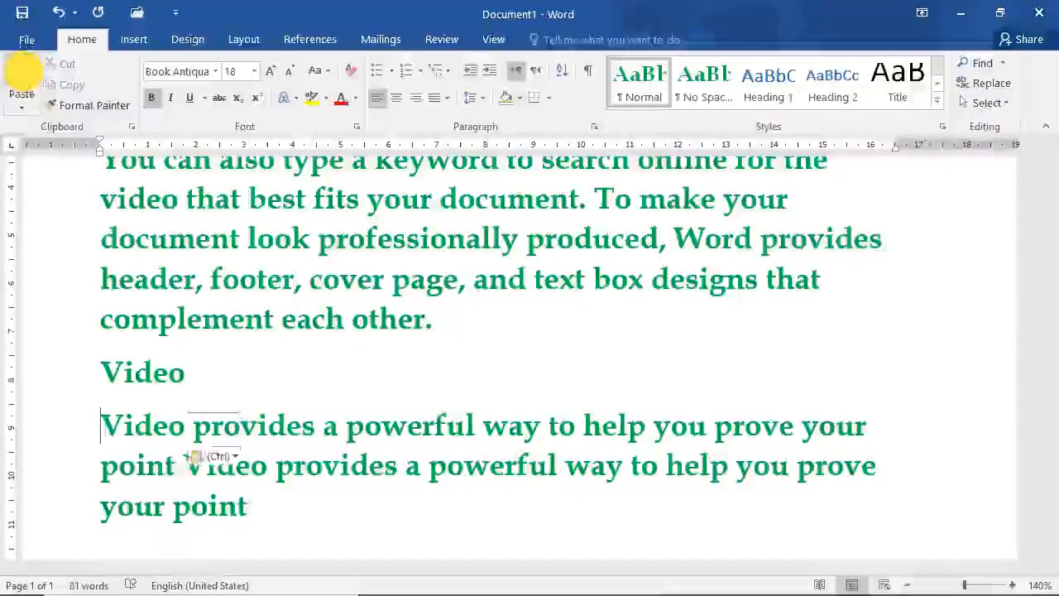
left_click(23, 74)
left_click(23, 75)
left_click(24, 75)
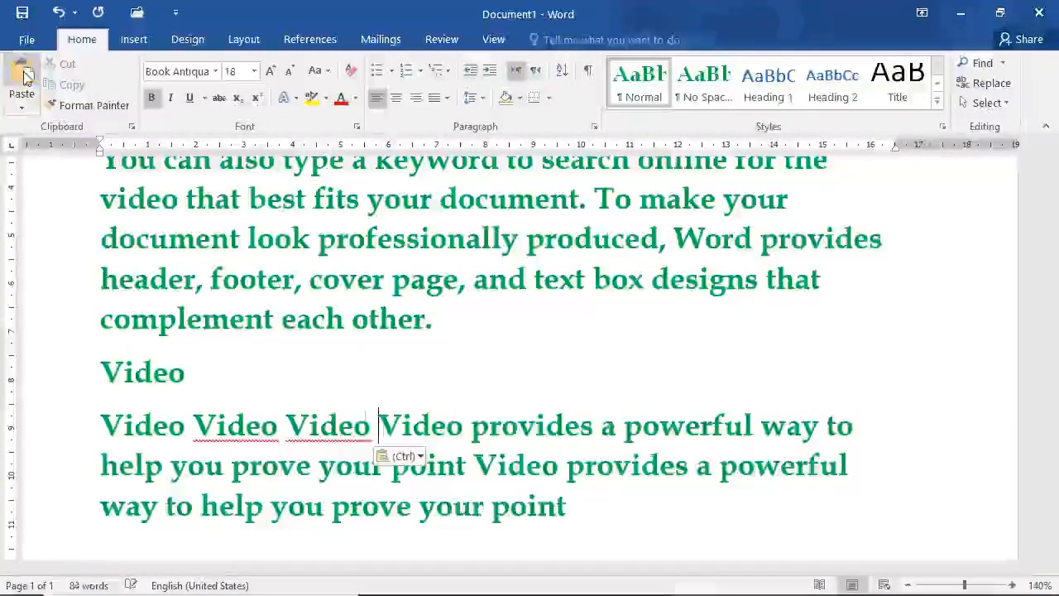
left_click(23, 74)
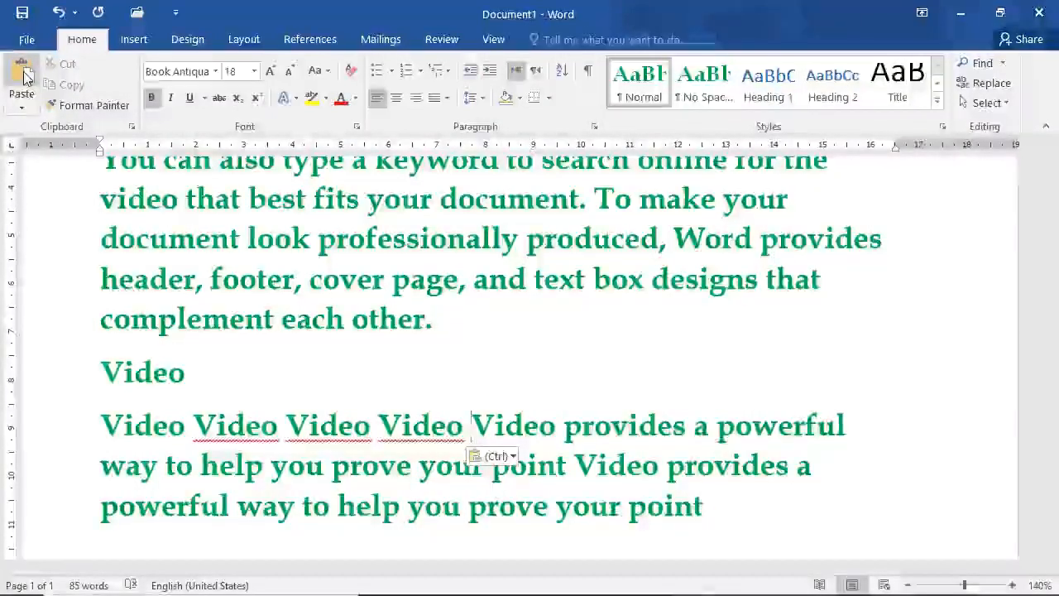
Try selecting the five pasted copies of "Video" backwards from the insertion point, and clear the selection.
key("shift+Up")
key("shift+Left")
key("shift+Left")
key("shift+Left")
key("shift+Left")
key("shift+Left")
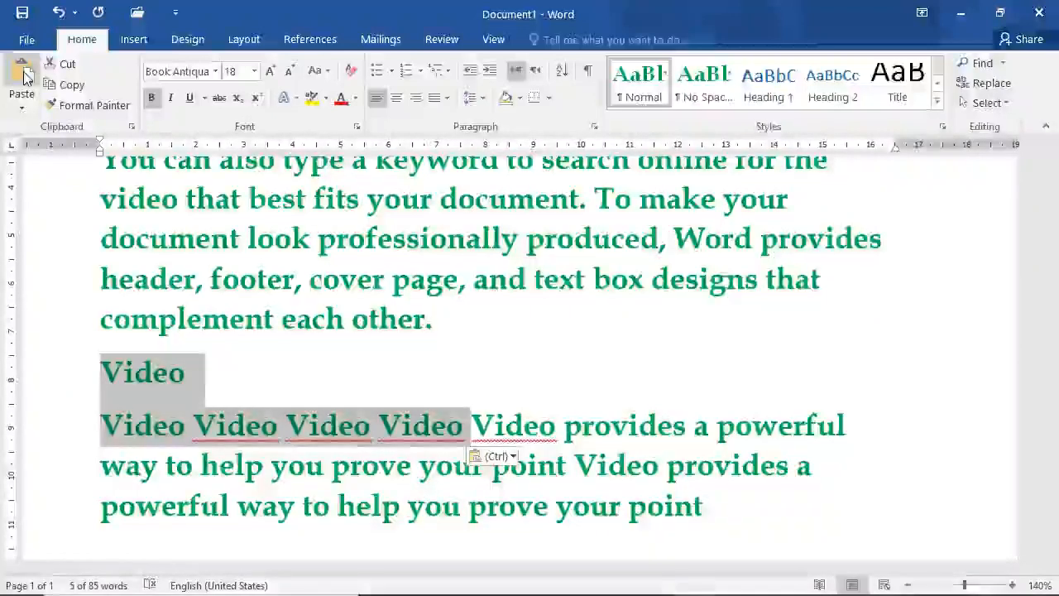
key("Up")
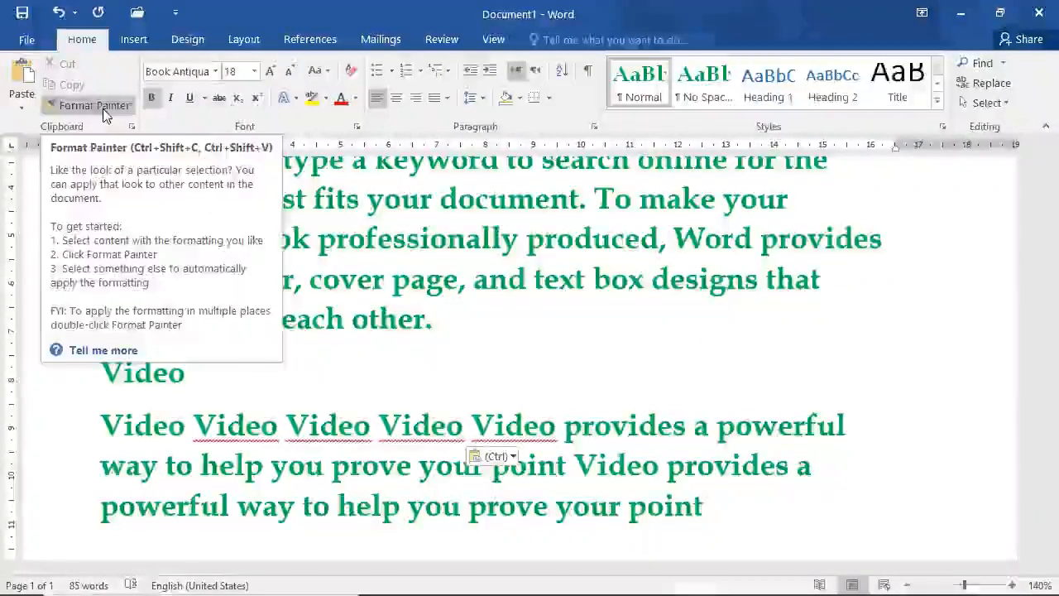
left_click(185, 373)
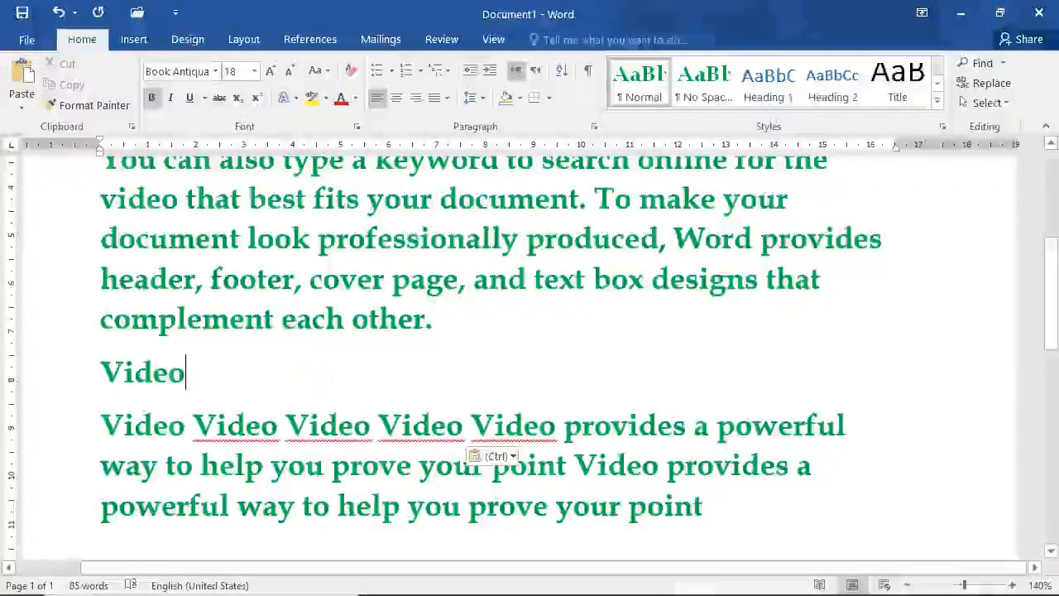
left_click(430, 322)
left_click(427, 279)
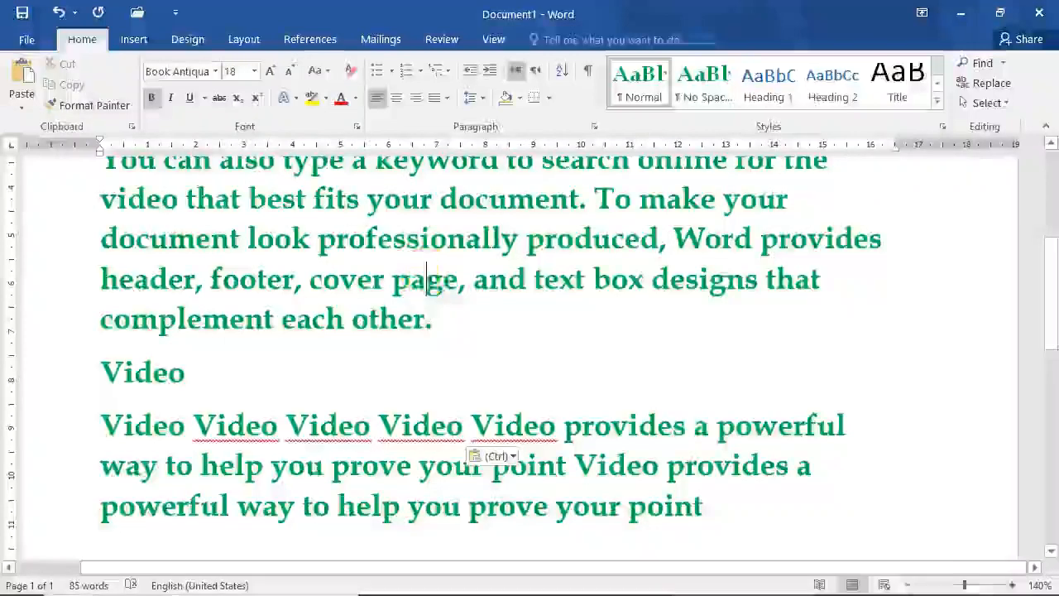
Format the whole first paragraph in red, font size 20, underlined and italic.
scroll(427, 279, "up", 3)
left_click(68, 312)
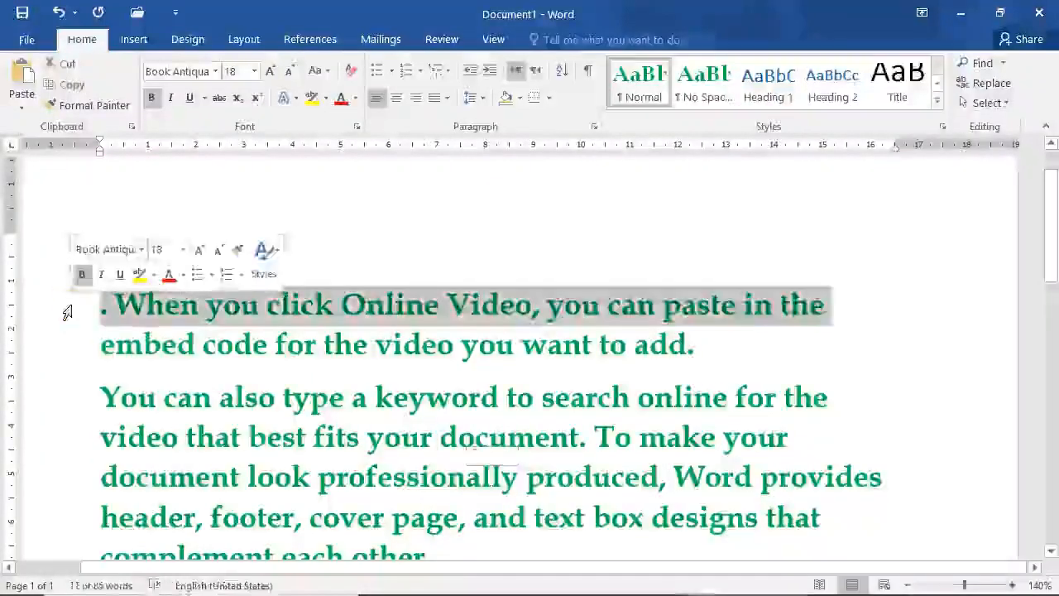
double_click(68, 311)
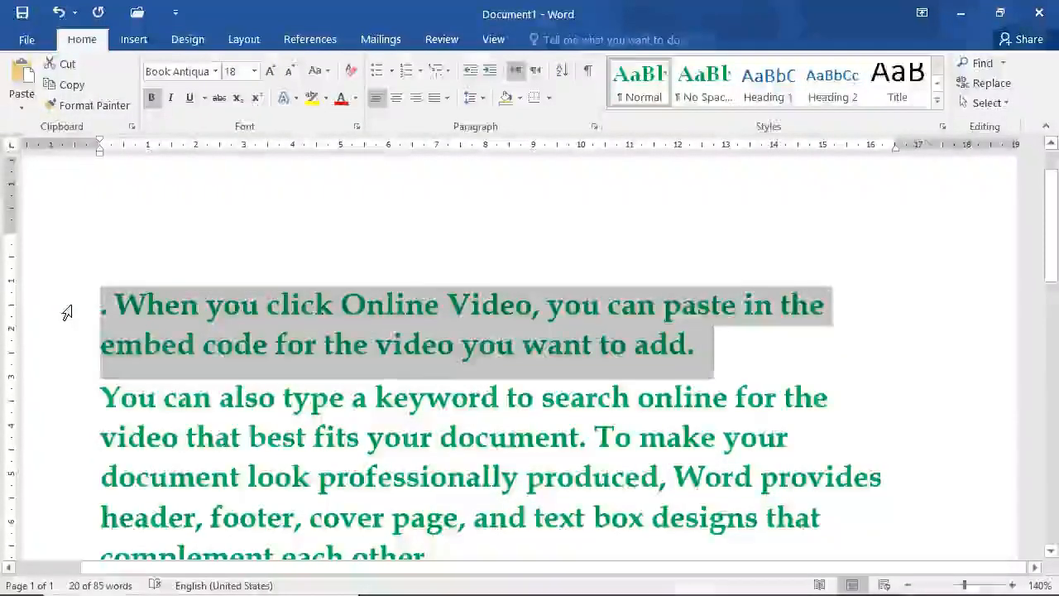
left_click(341, 98)
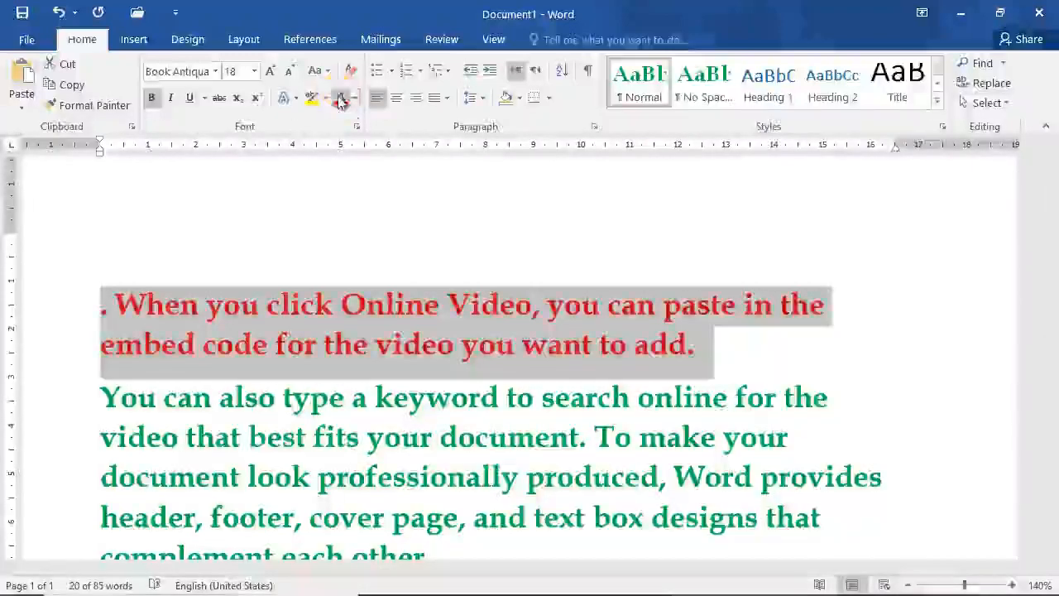
left_click(269, 71)
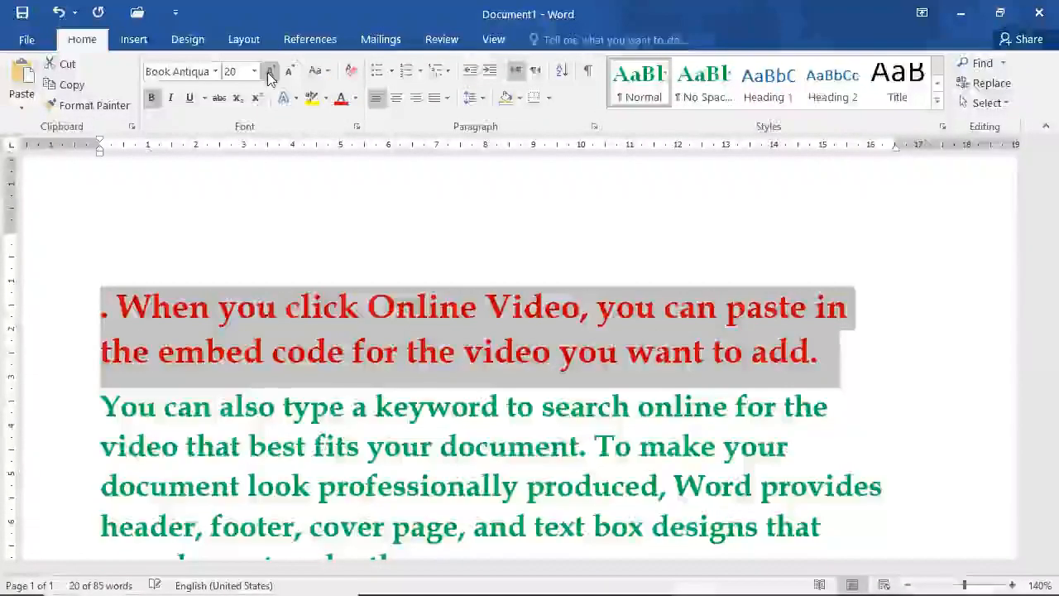
left_click(189, 96)
left_click(171, 97)
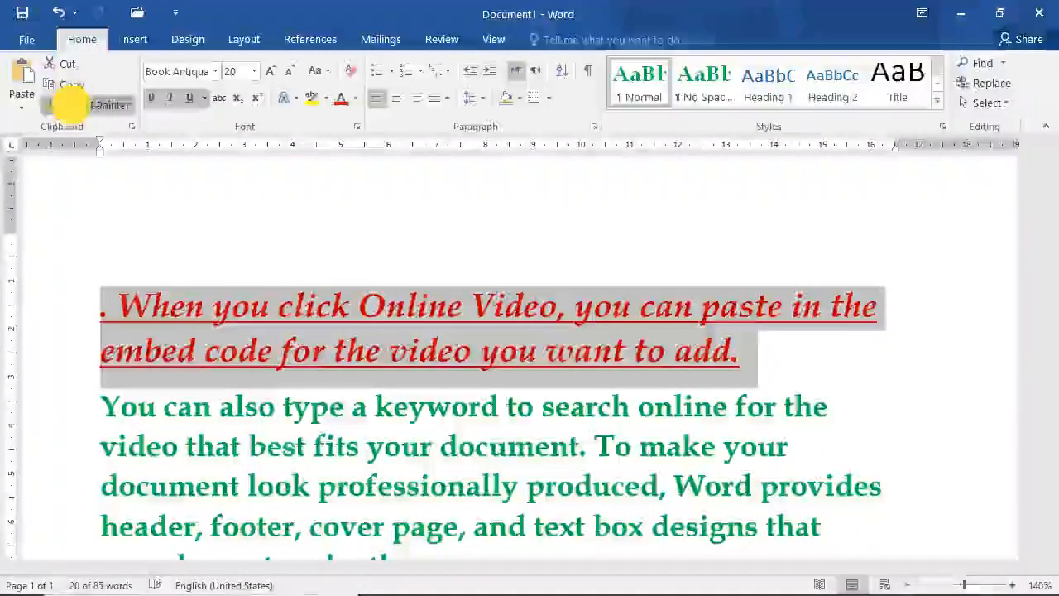
Copy the first paragraph's formatting with Format Painter onto the second paragraph's opening text, from "You can also" to "document".
left_click(73, 107)
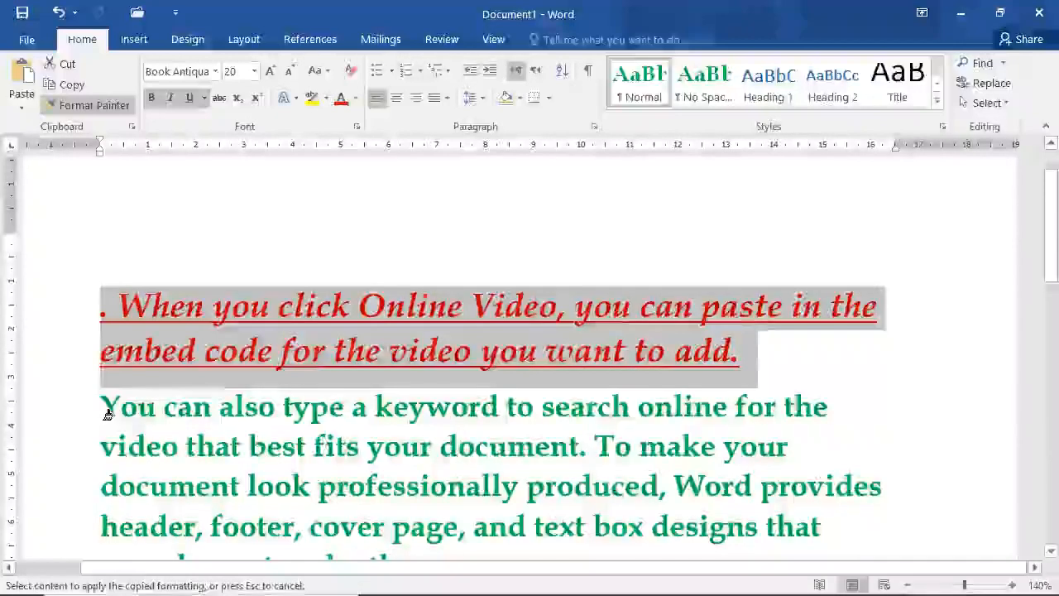
left_click_drag(107, 410, 225, 436)
left_click_drag(360, 424, 580, 451)
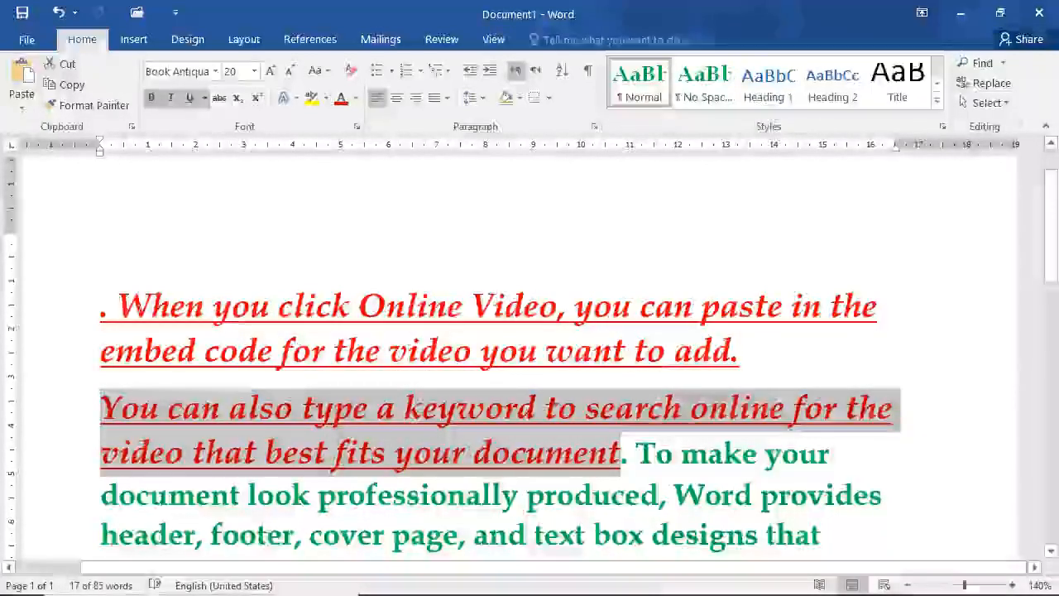
Undo the formatting copied to the second paragraph and look through the list of undoable actions.
left_click(58, 13)
left_click(57, 13)
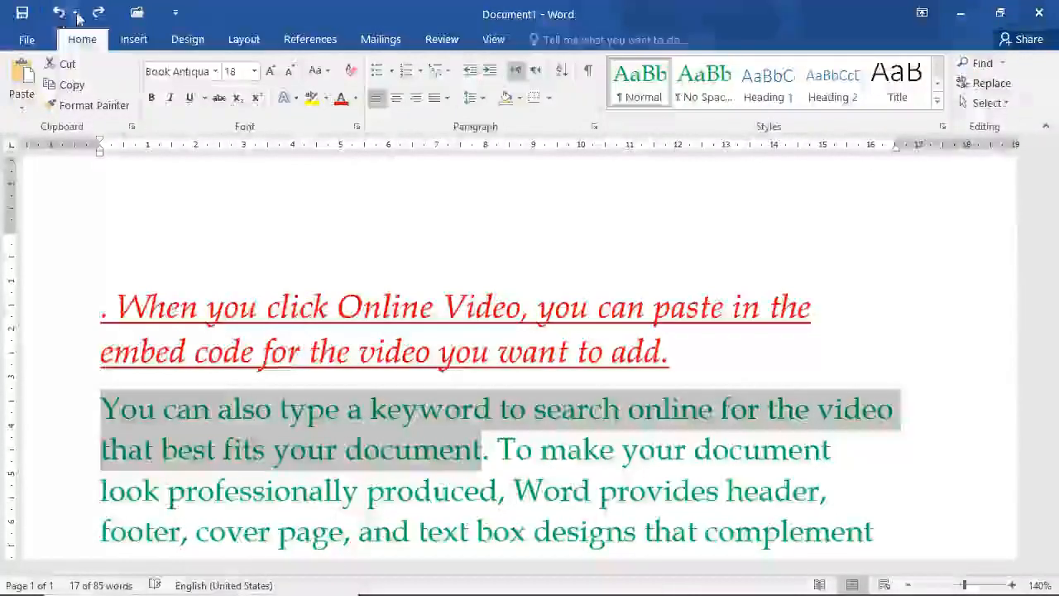
left_click(76, 13)
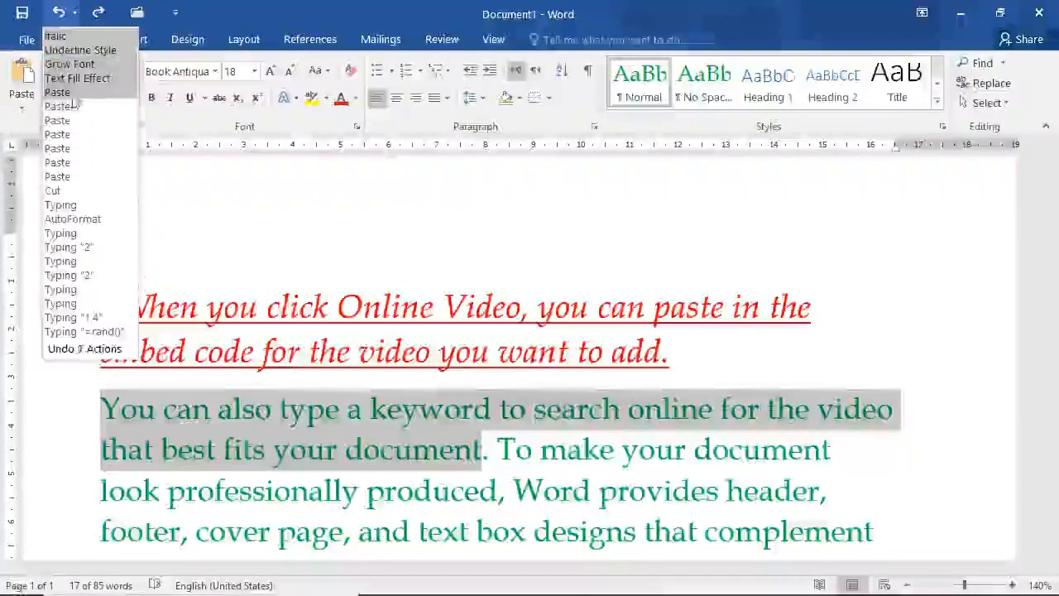
left_click(277, 17)
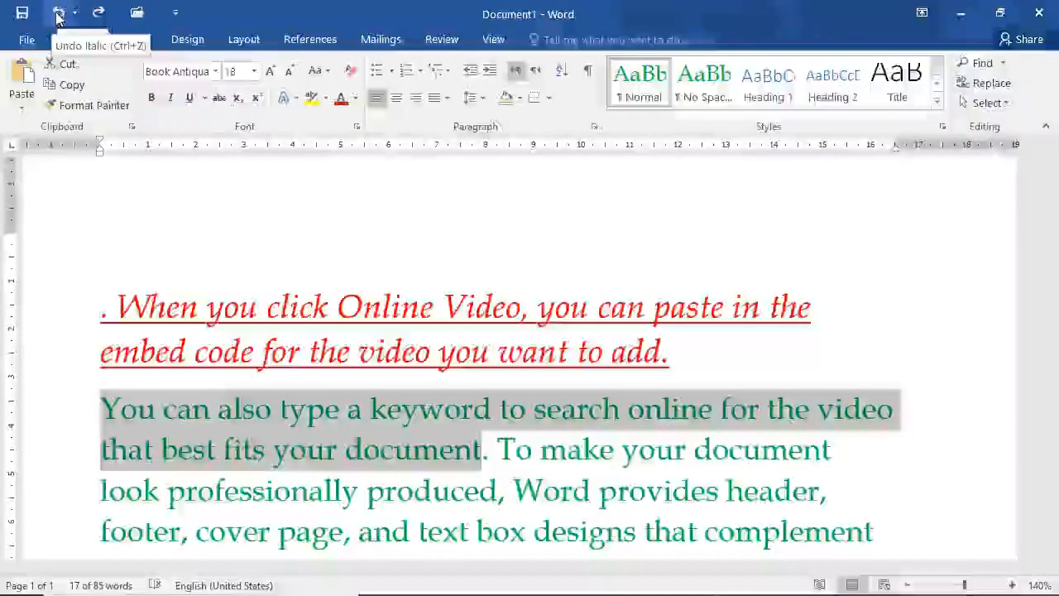
Undo the italic, underline and font size increase on the first paragraph, and redo all three.
left_click(58, 15)
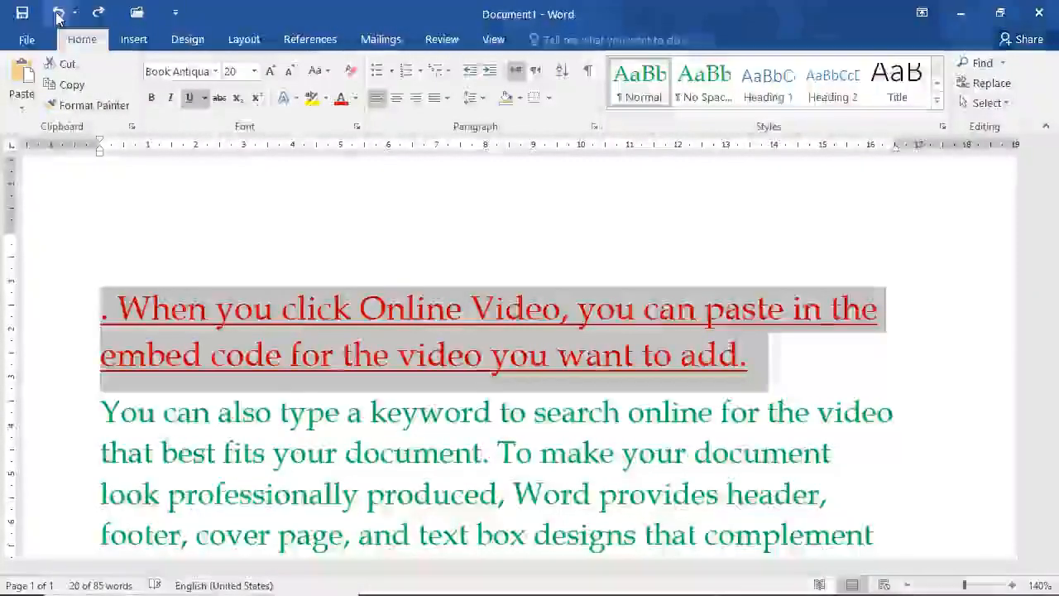
left_click(58, 15)
left_click(58, 13)
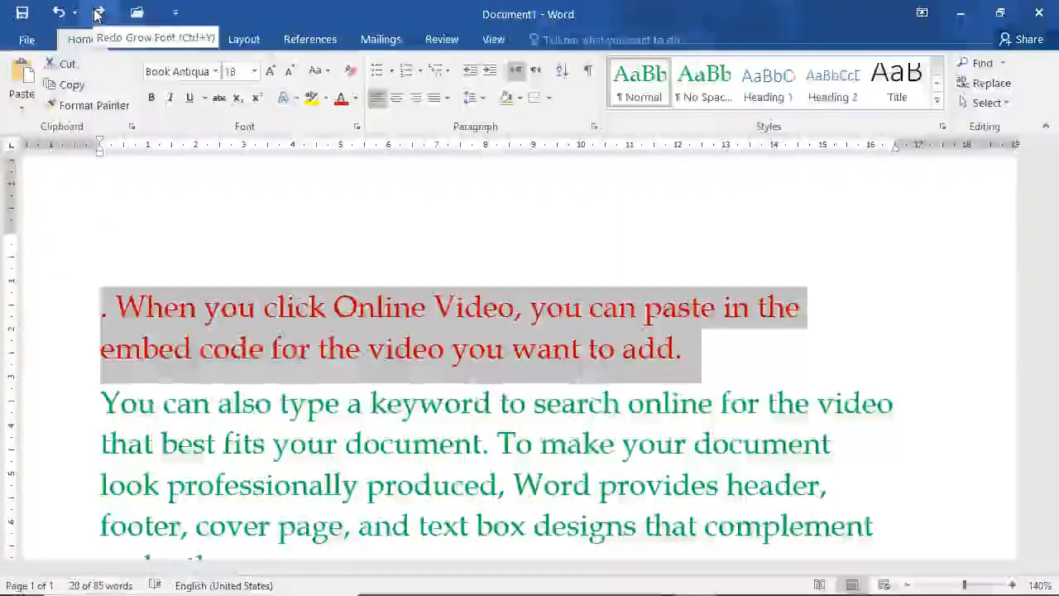
left_click(97, 13)
left_click(94, 12)
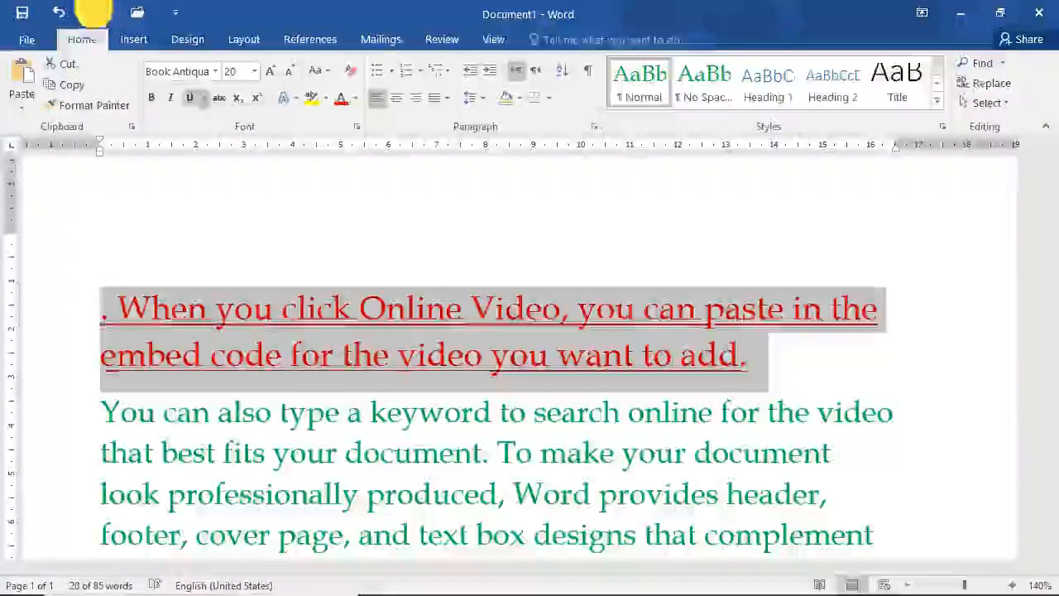
left_click(95, 12)
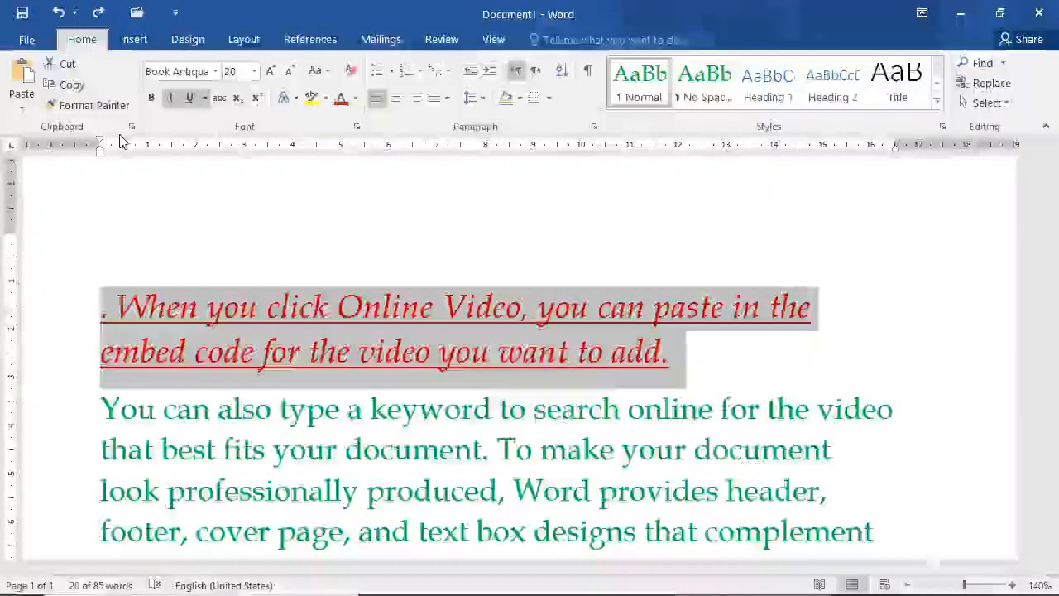
View the list of recently opened documents and return to the current document.
left_click(137, 15)
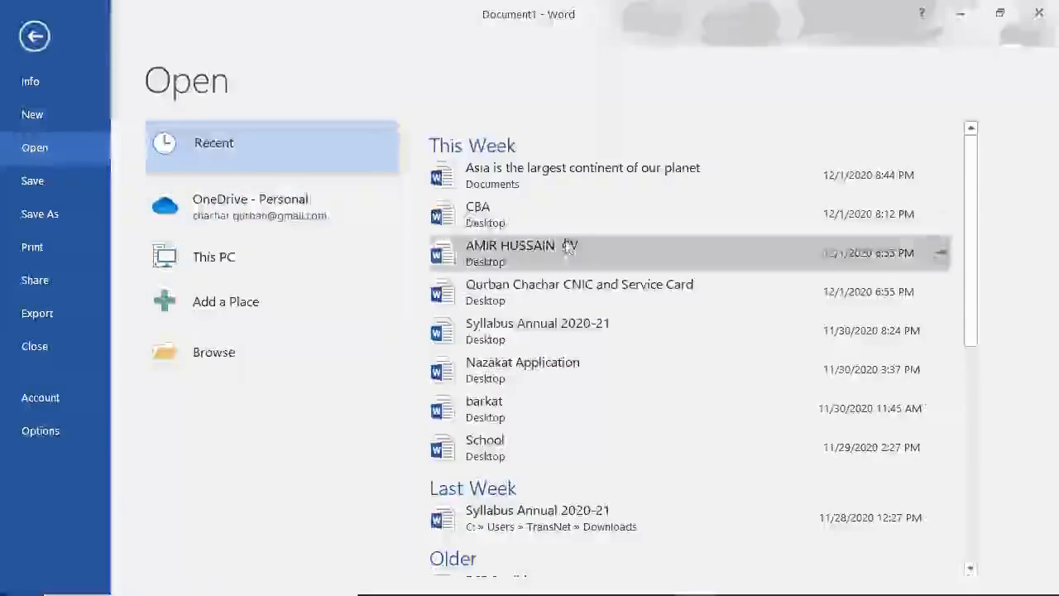
left_click(34, 36)
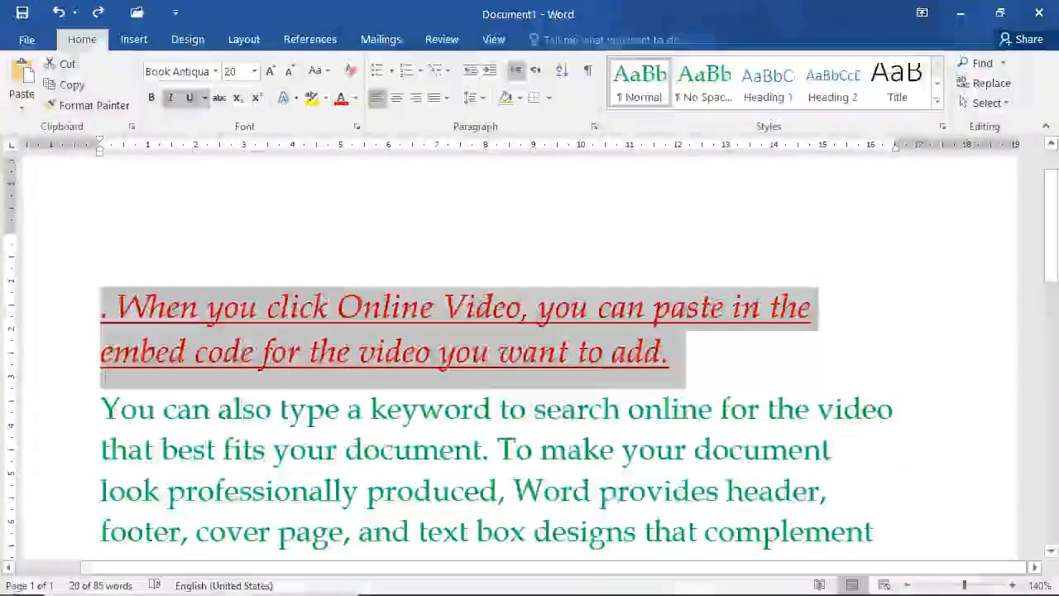
Save the document as a Word Document named "When you click Online Video" in the Documents folder.
left_click(21, 13)
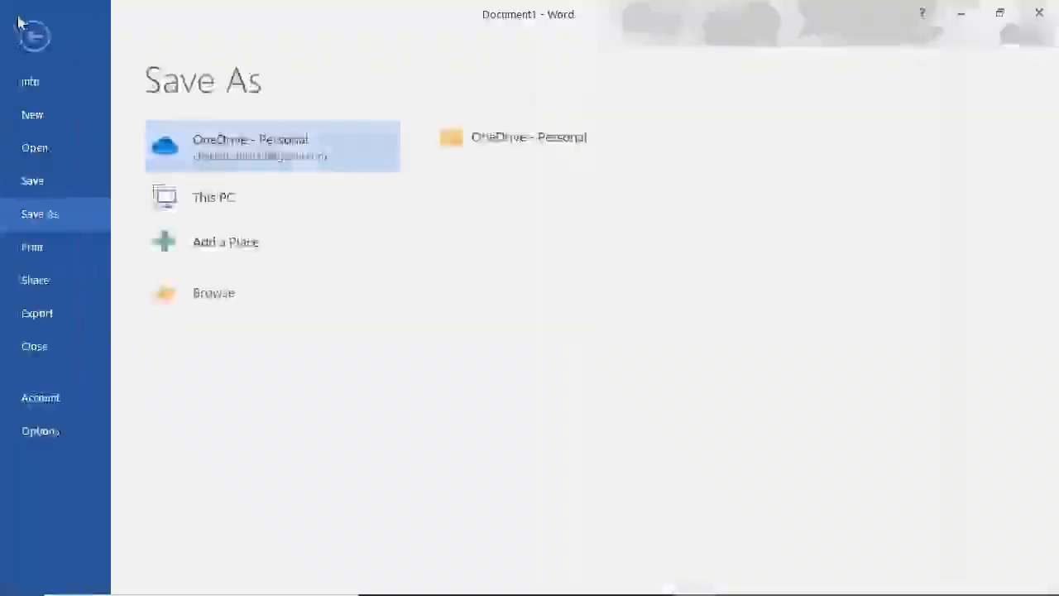
double_click(224, 205)
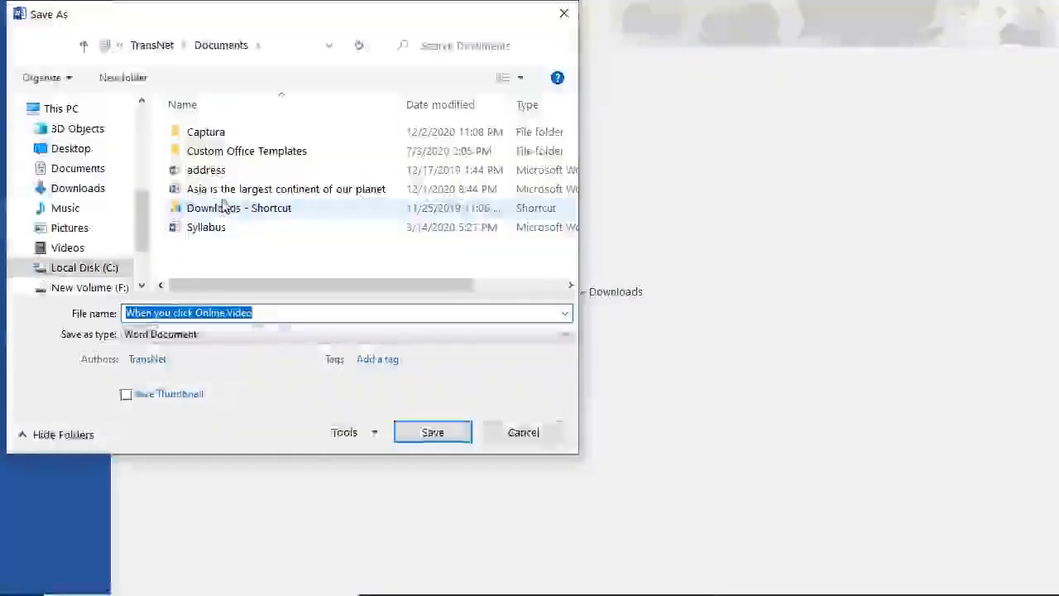
key("Escape")
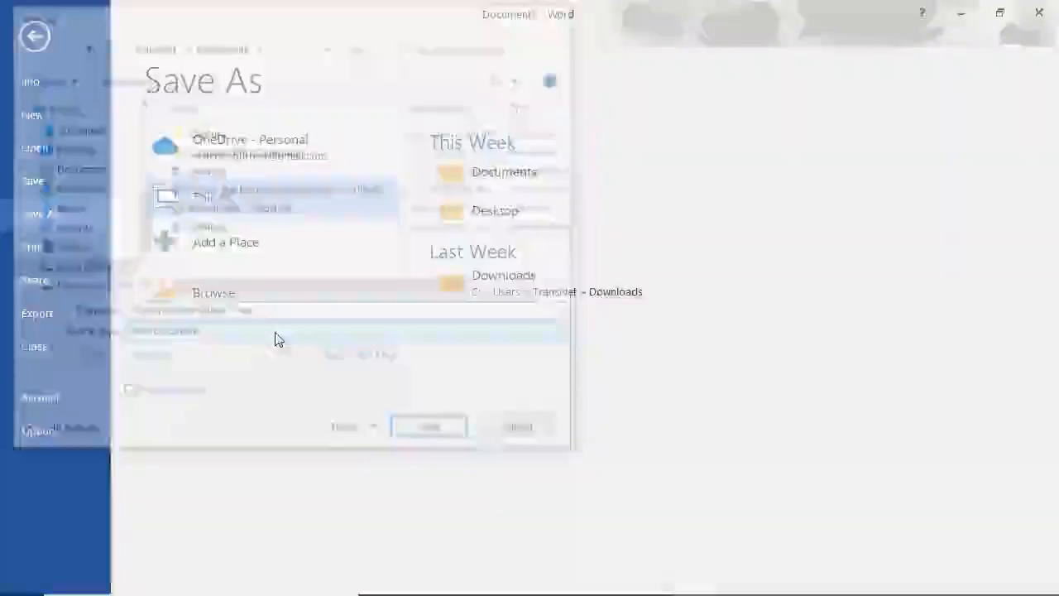
double_click(229, 196)
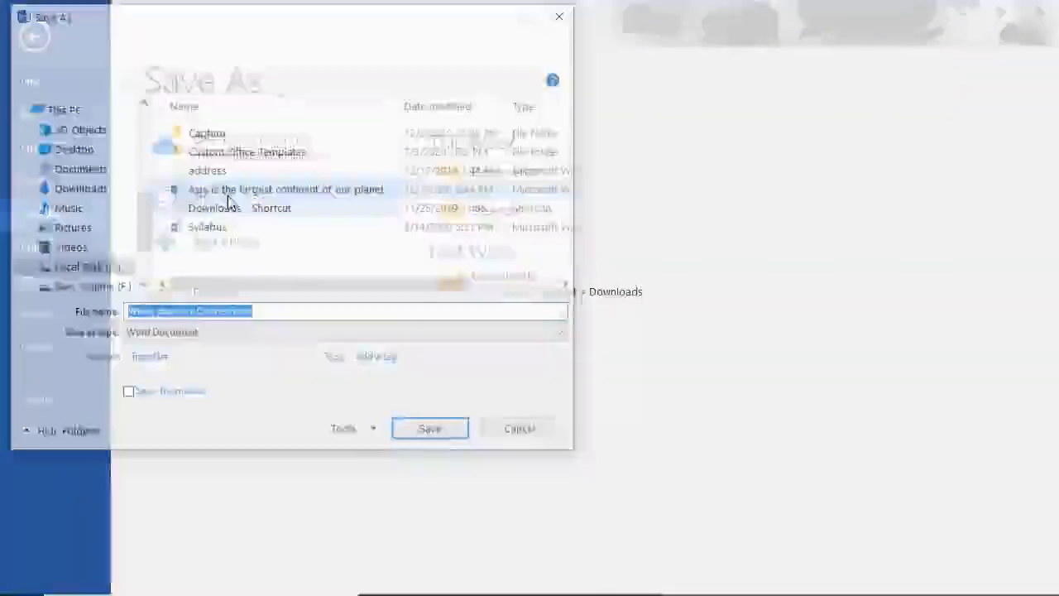
left_click(441, 431)
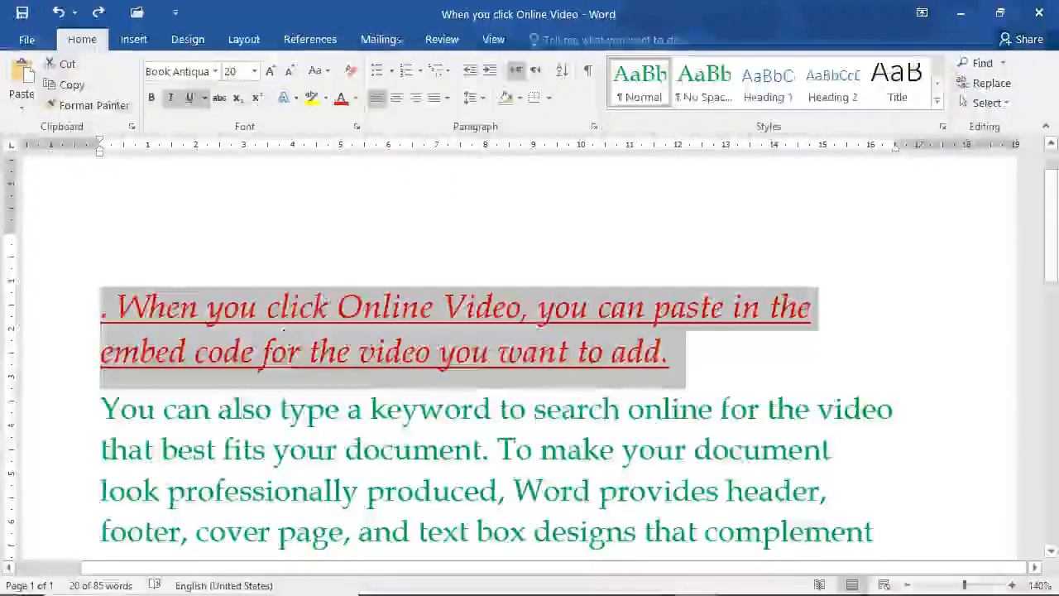
Preview several fonts on "professionally produced" in the second paragraph and apply Bahnschrift SemiBold.
left_click(225, 312)
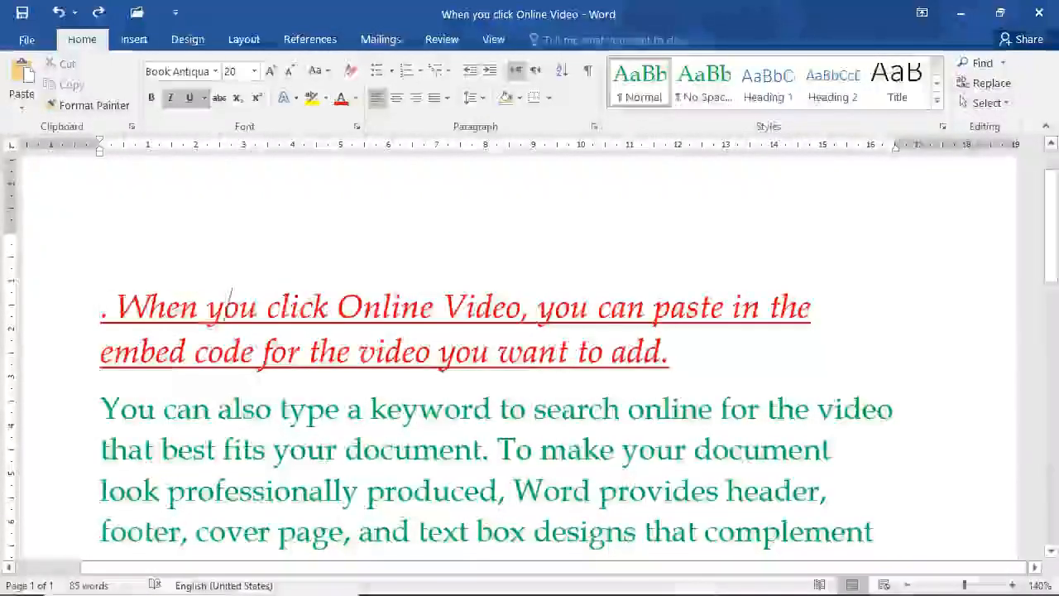
left_click(187, 492)
left_click_drag(238, 493, 496, 491)
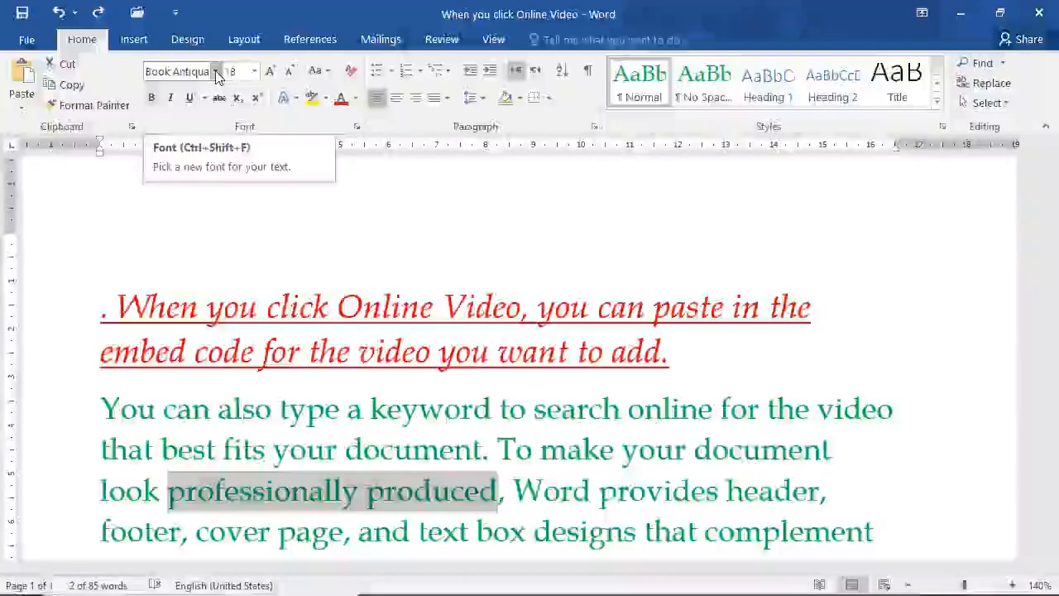
left_click(216, 71)
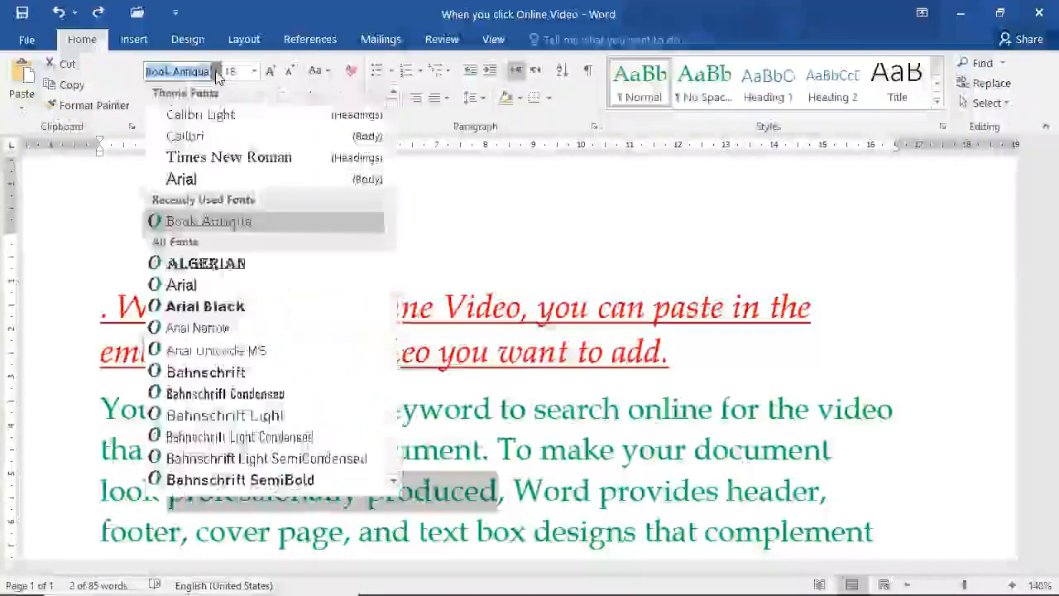
key("Down")
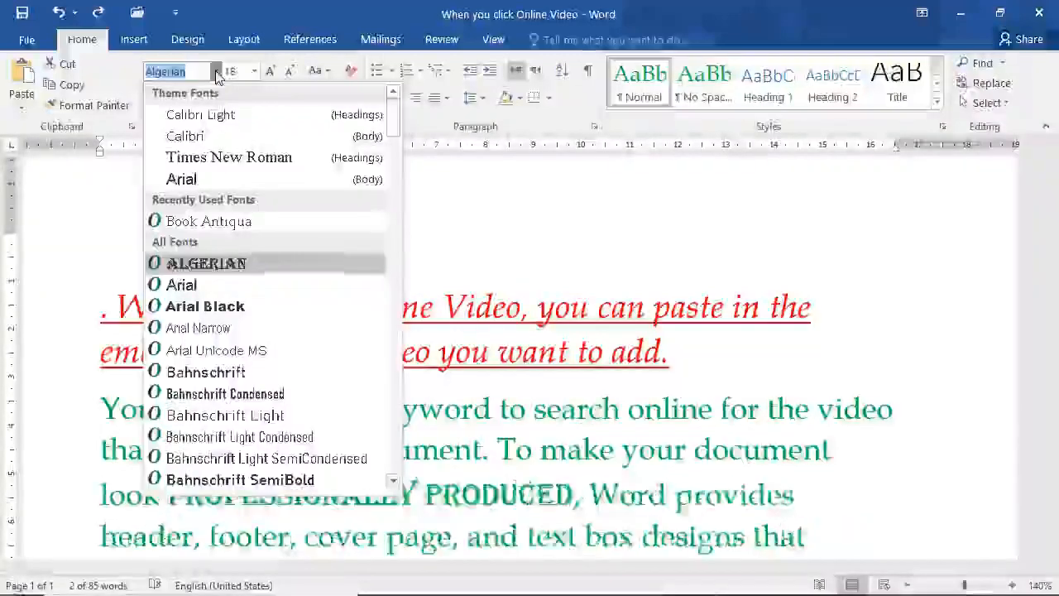
key("Down")
key("Down")
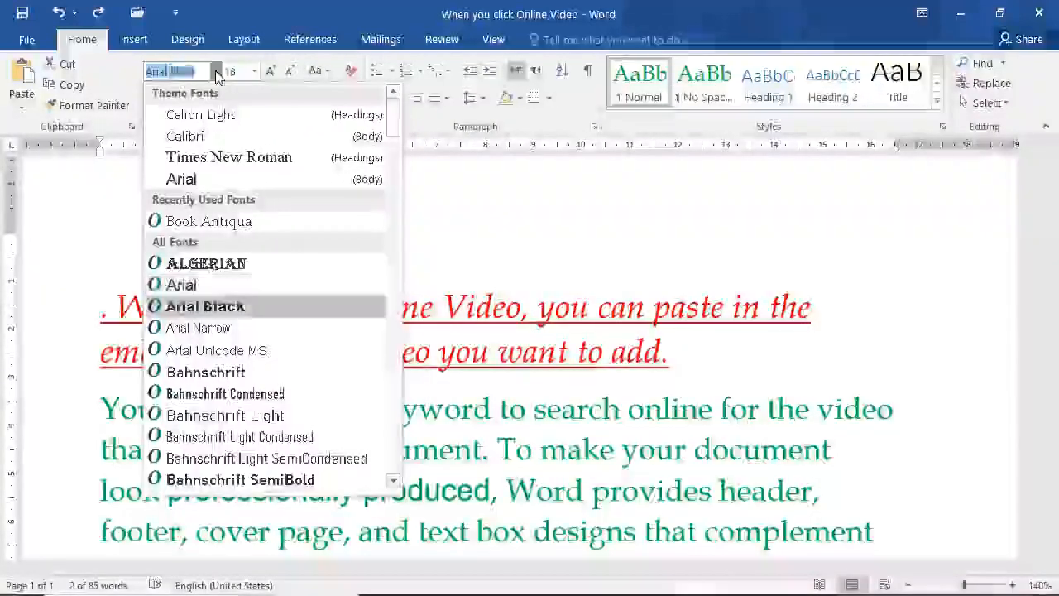
key("Down")
key("Down")
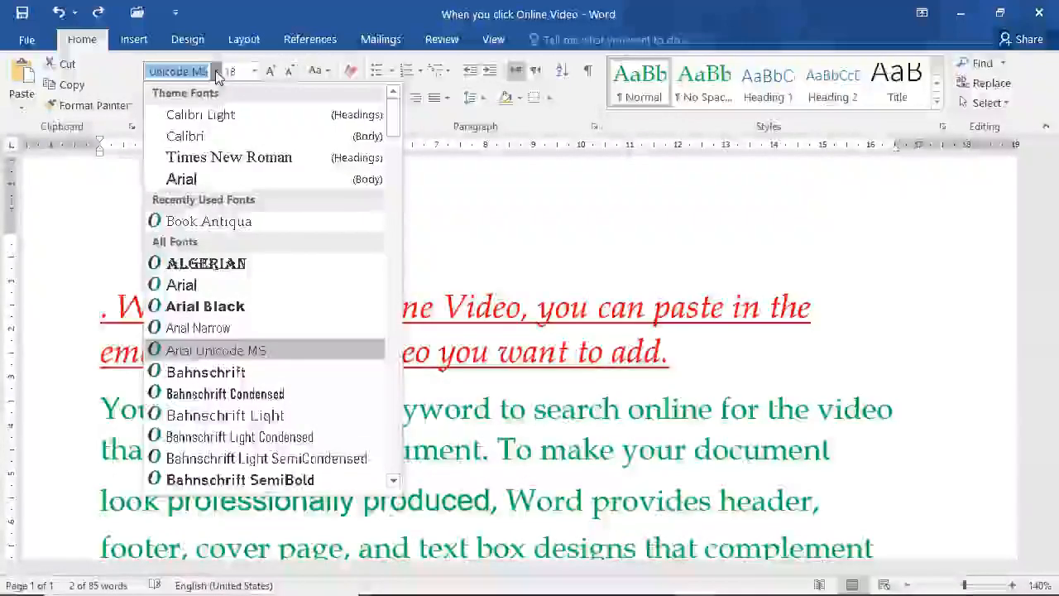
key("Down")
key("Down")
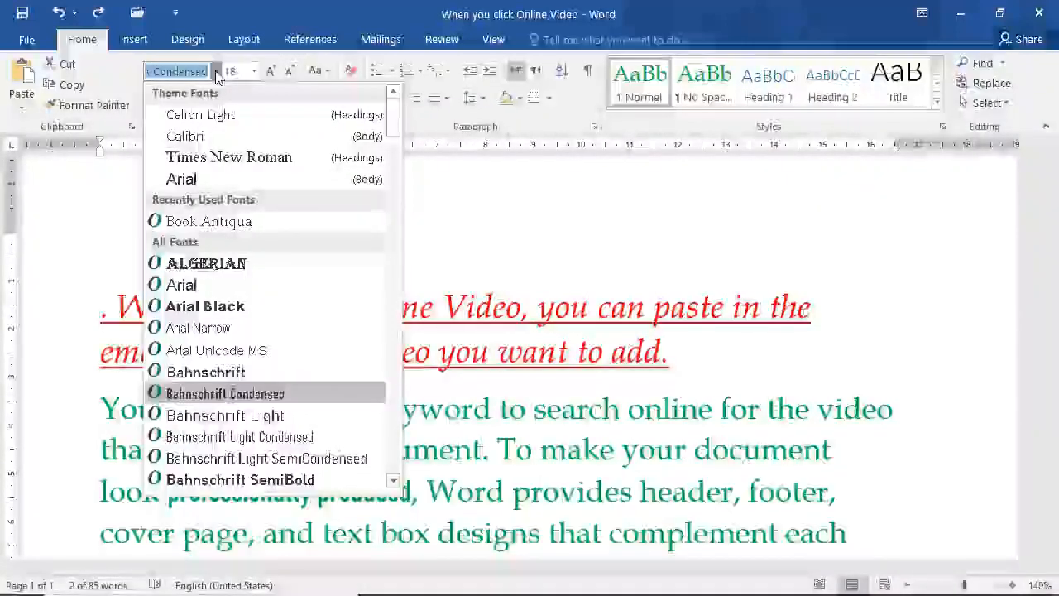
key("Down")
key("Down")
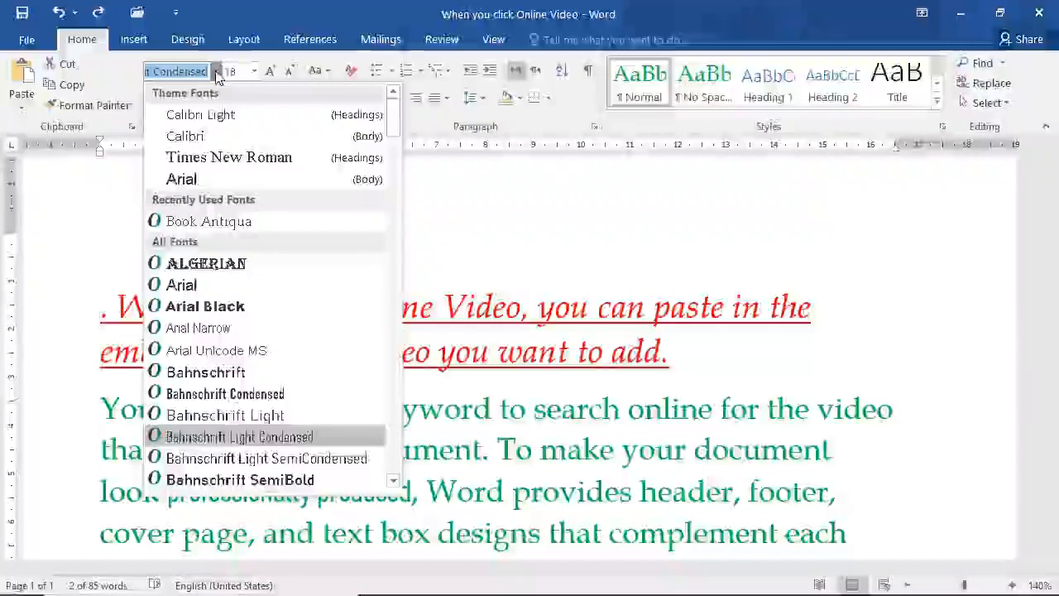
key("Down")
key("Down")
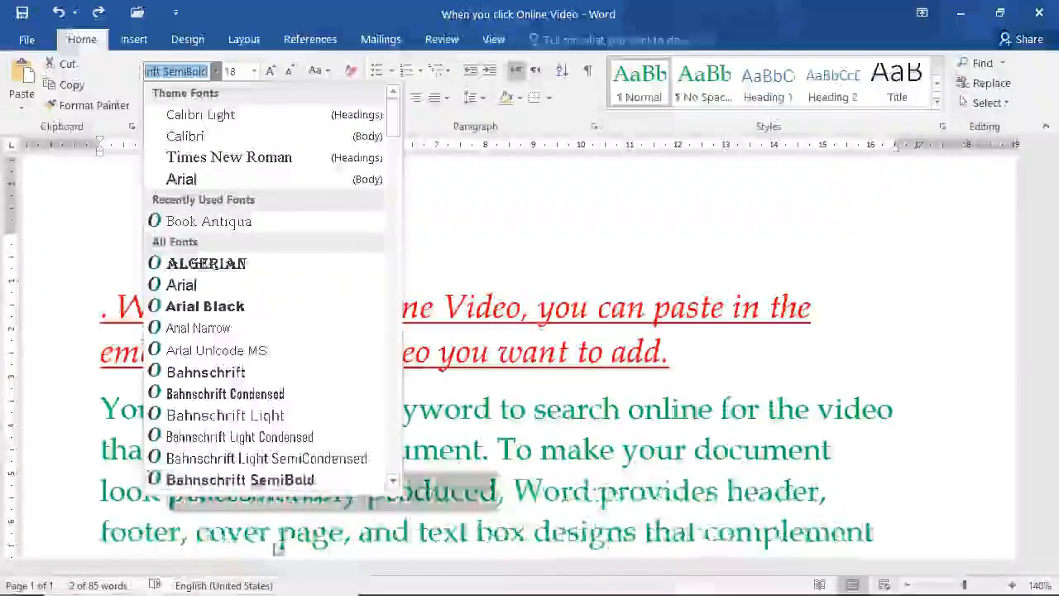
left_click(257, 479)
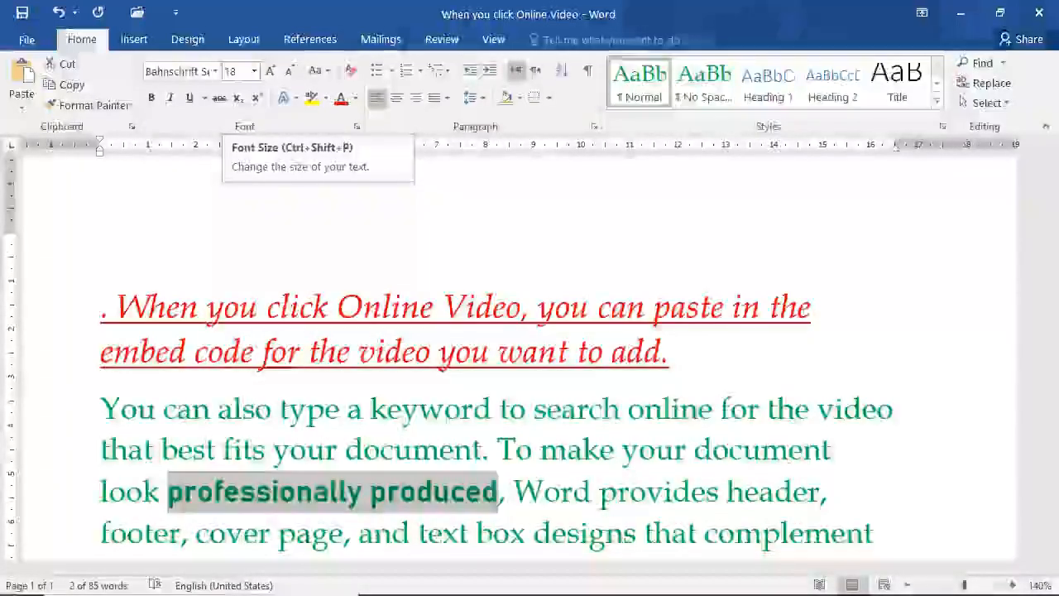
Set the font size of "professionally produced" to 12.
left_click(254, 72)
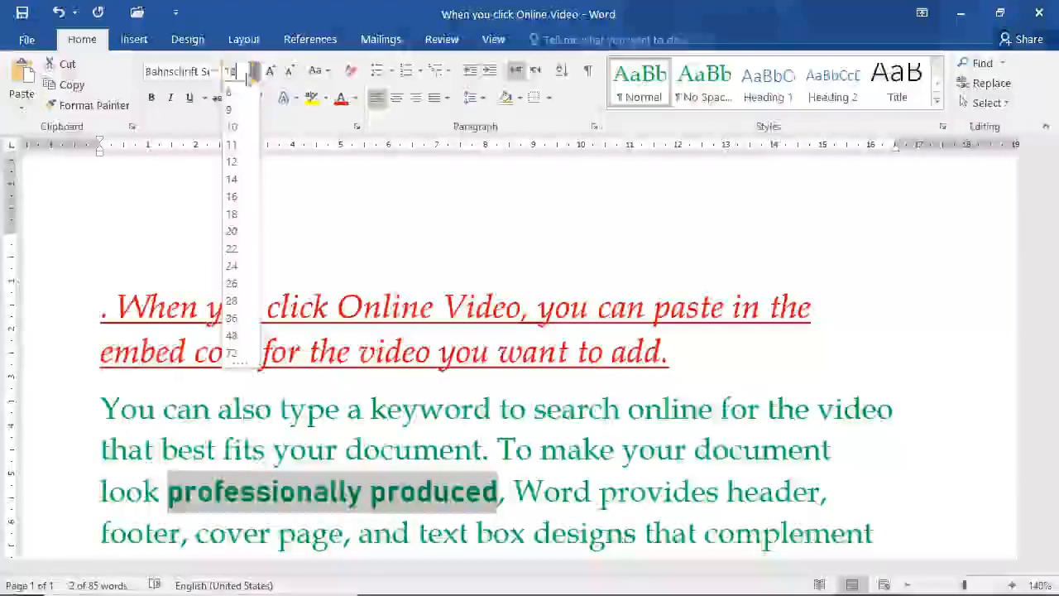
type("80")
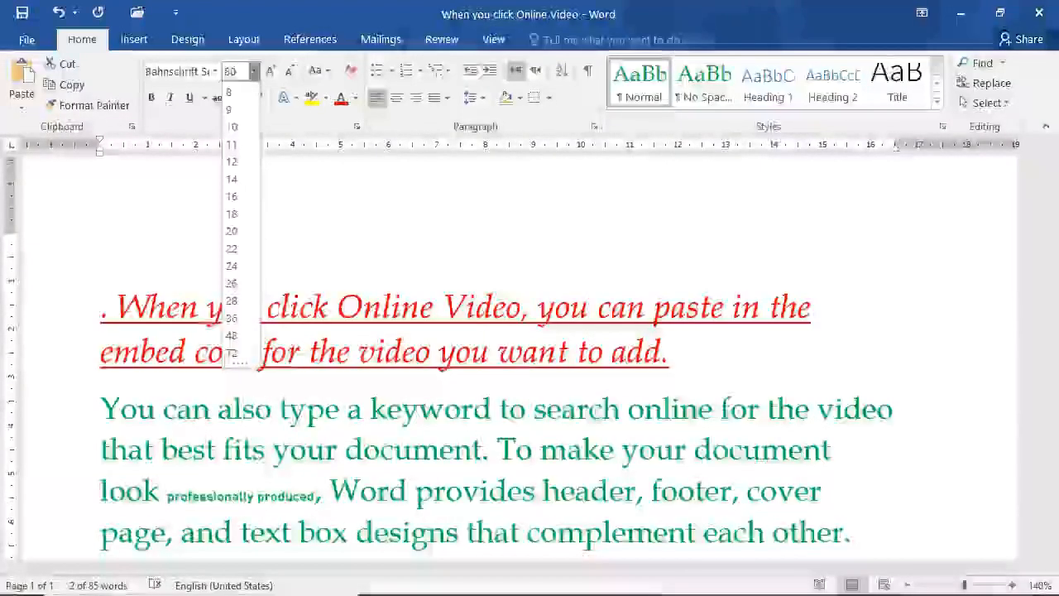
key("BackSpace")
key("BackSpace")
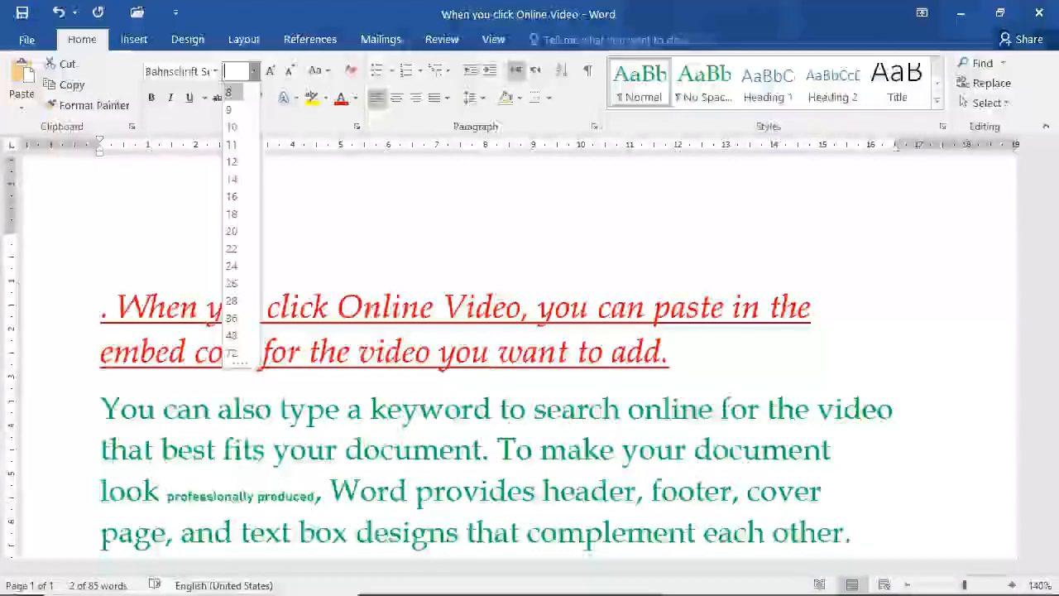
left_click(236, 166)
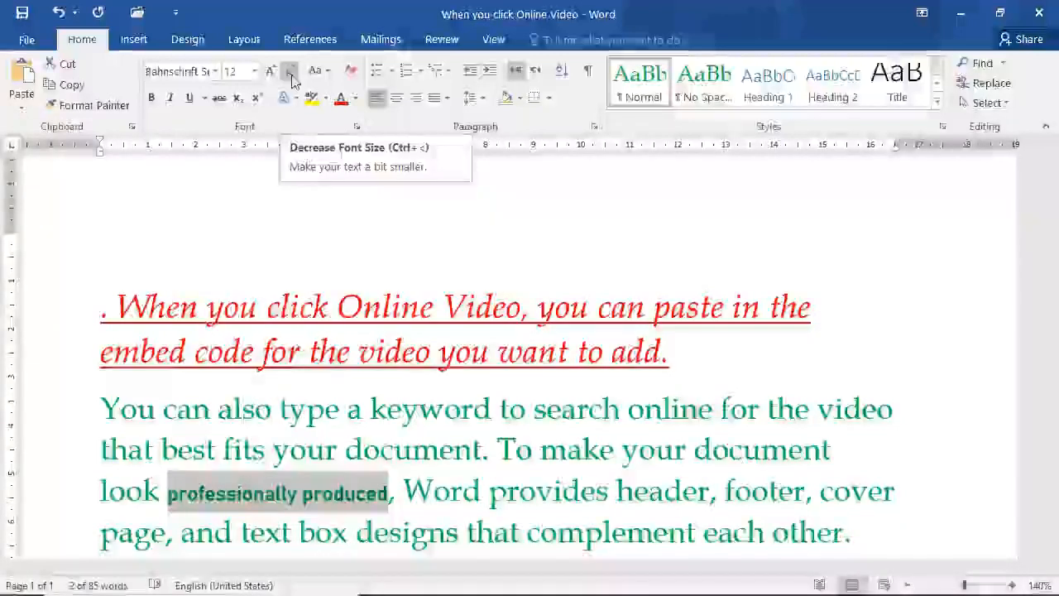
Decrease the font size of "professionally produced" stepwise to 10, and increase it stepwise to 18.
left_click(291, 74)
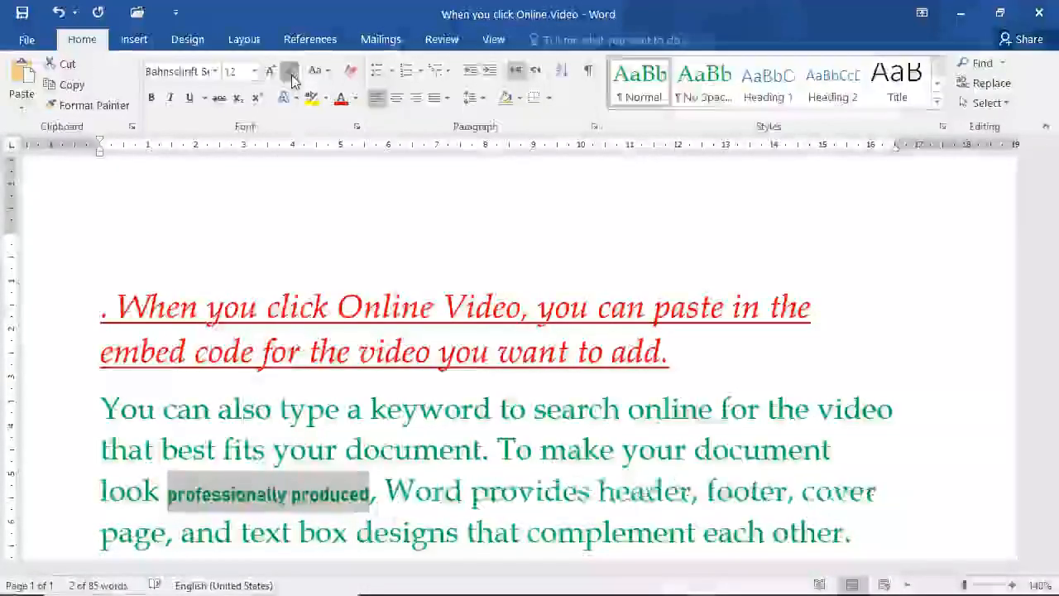
left_click(291, 74)
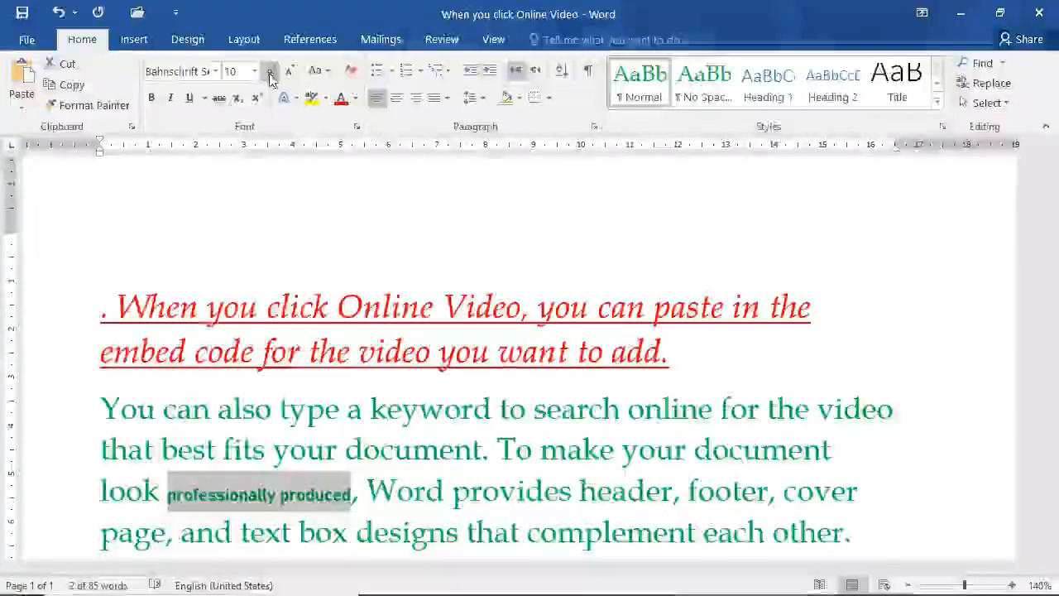
left_click(272, 73)
left_click(271, 73)
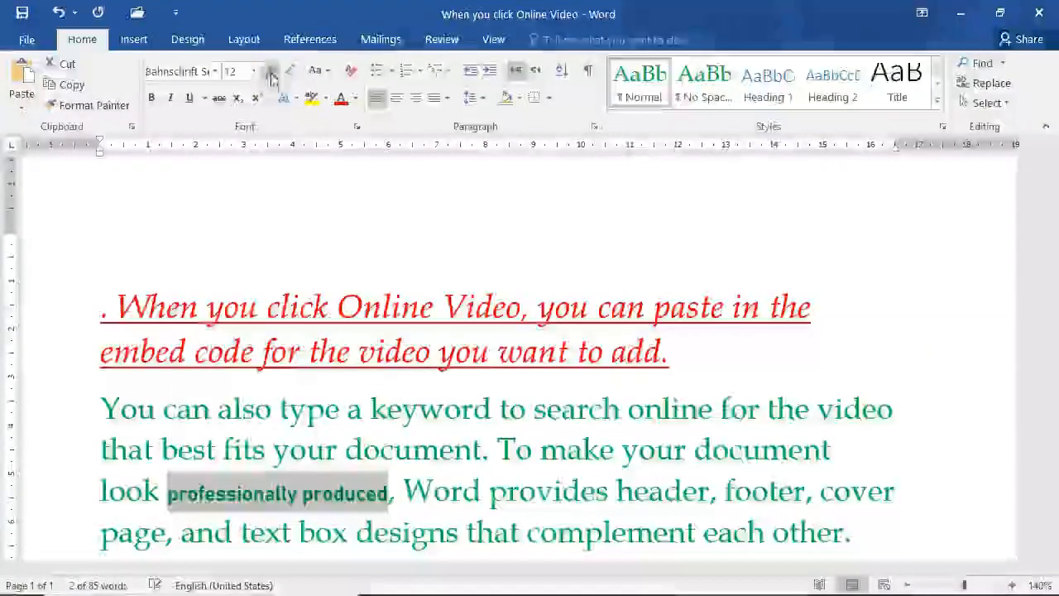
left_click(272, 73)
left_click(271, 73)
left_click(271, 73)
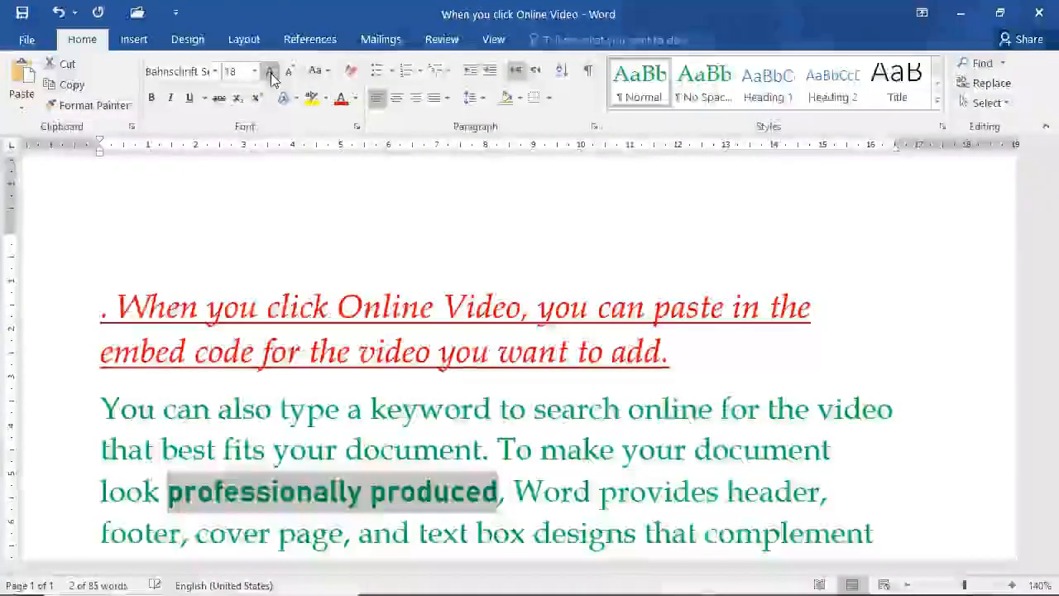
Try Sentence case and lowercase on the words "professionally produced".
left_click(331, 74)
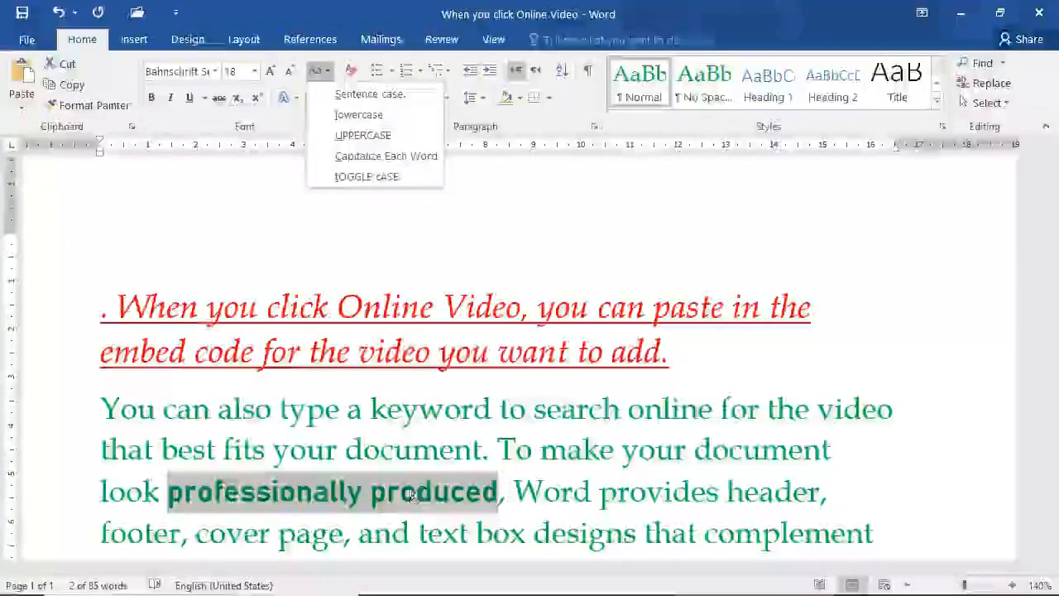
left_click(356, 98)
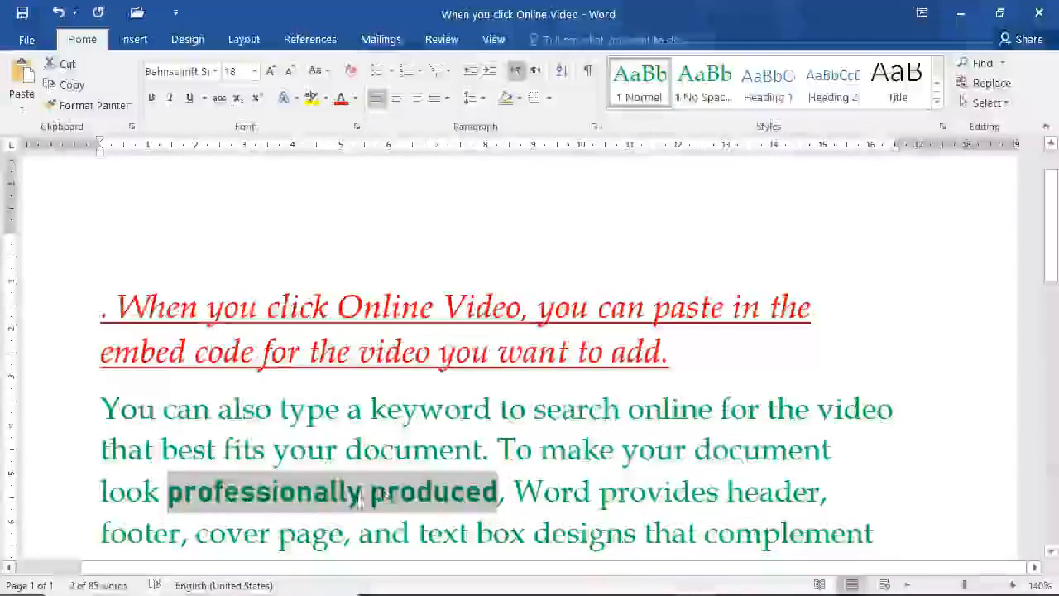
left_click(317, 71)
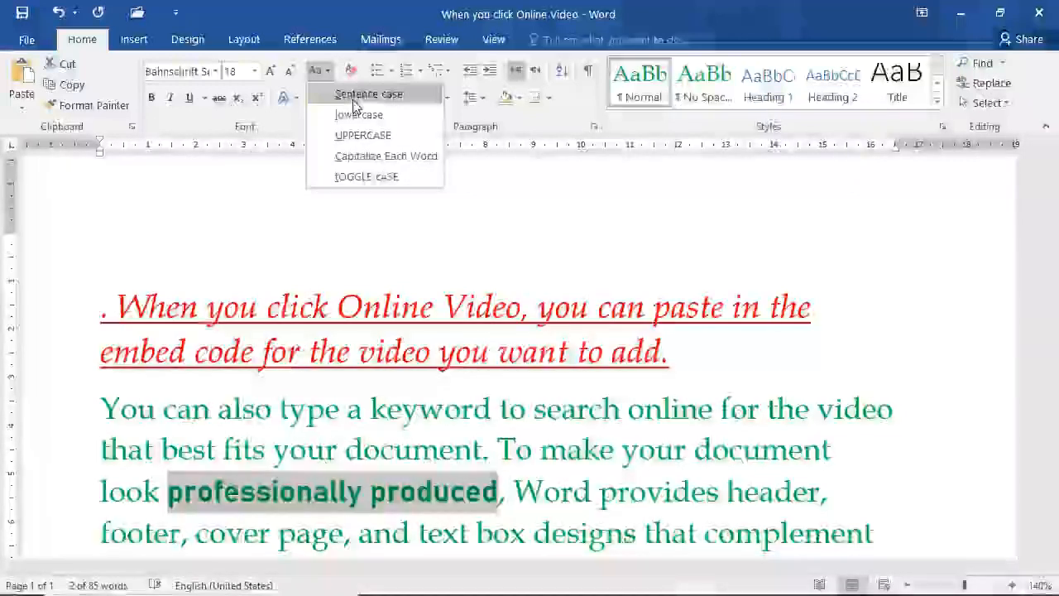
left_click(356, 114)
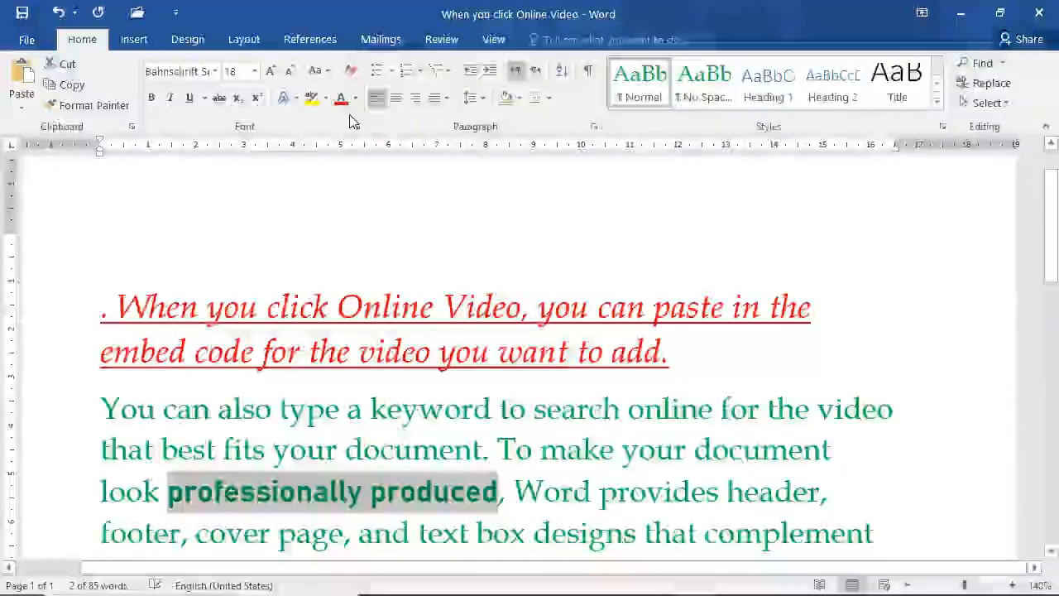
Select the whole second paragraph and change its text to lowercase.
left_click(541, 450)
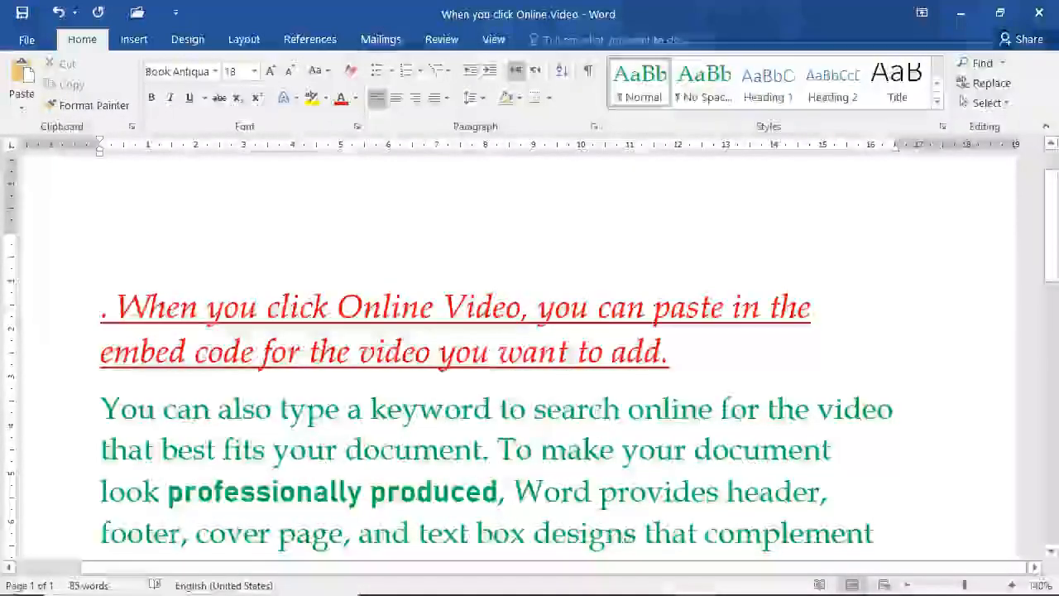
triple_click(503, 445)
mouse_move(503, 446)
left_mouse_down()
mouse_move(492, 492)
mouse_move(496, 450)
left_mouse_up()
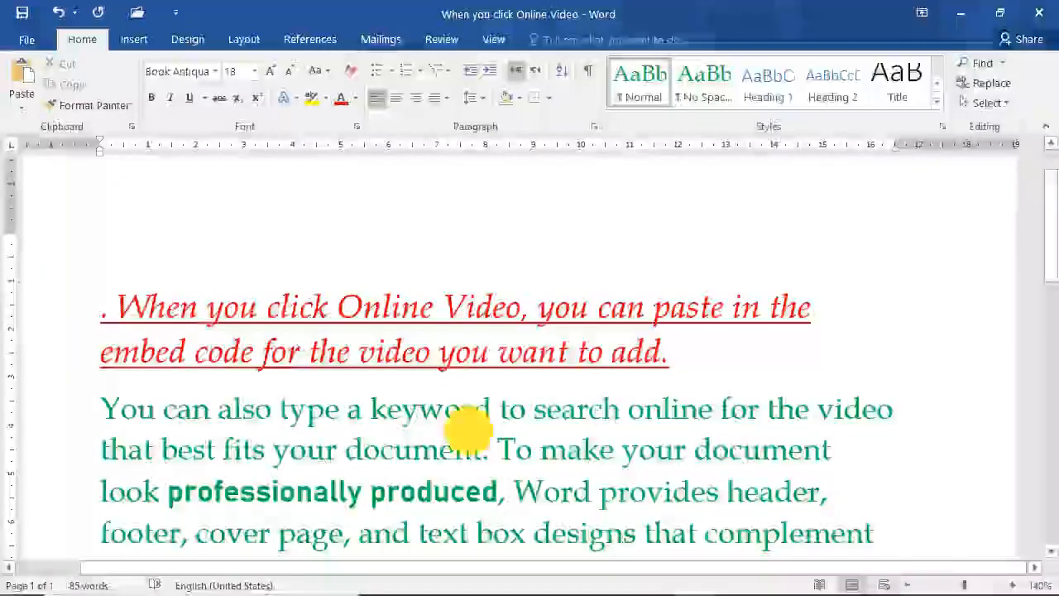
double_click(469, 428)
triple_click(469, 428)
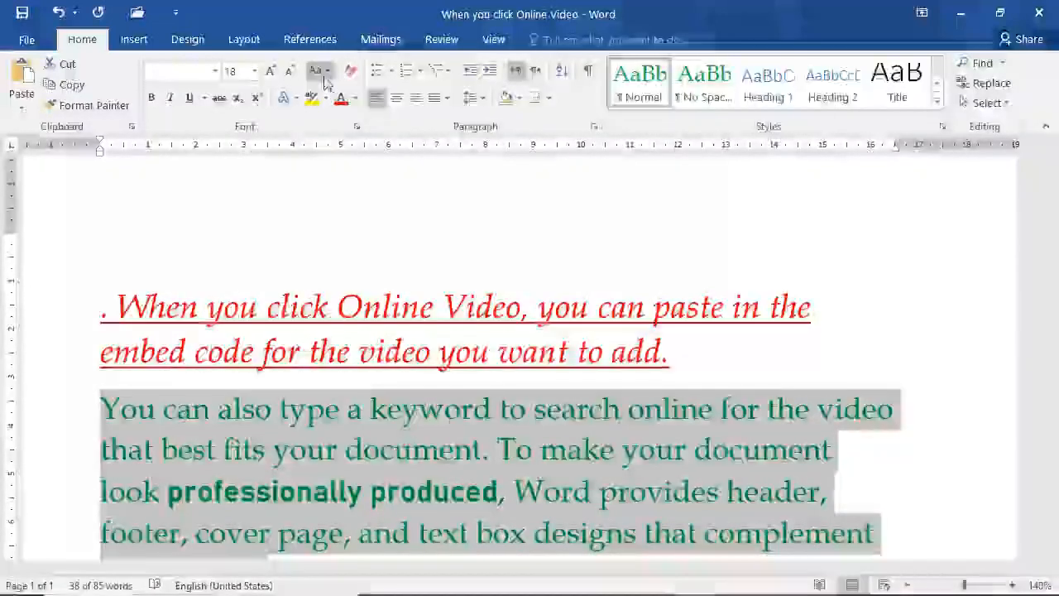
left_click(327, 75)
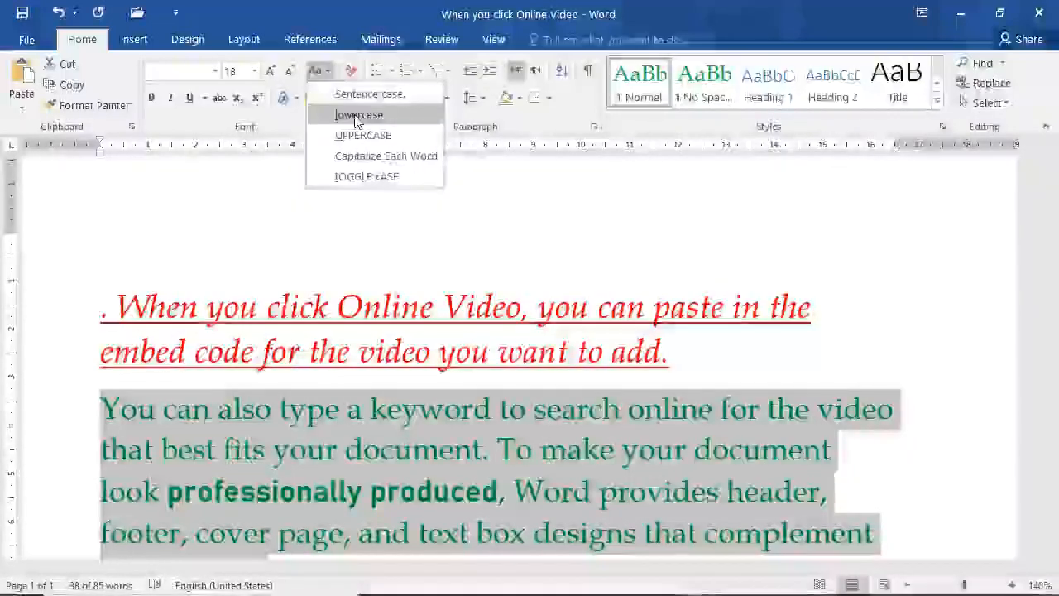
left_click(355, 112)
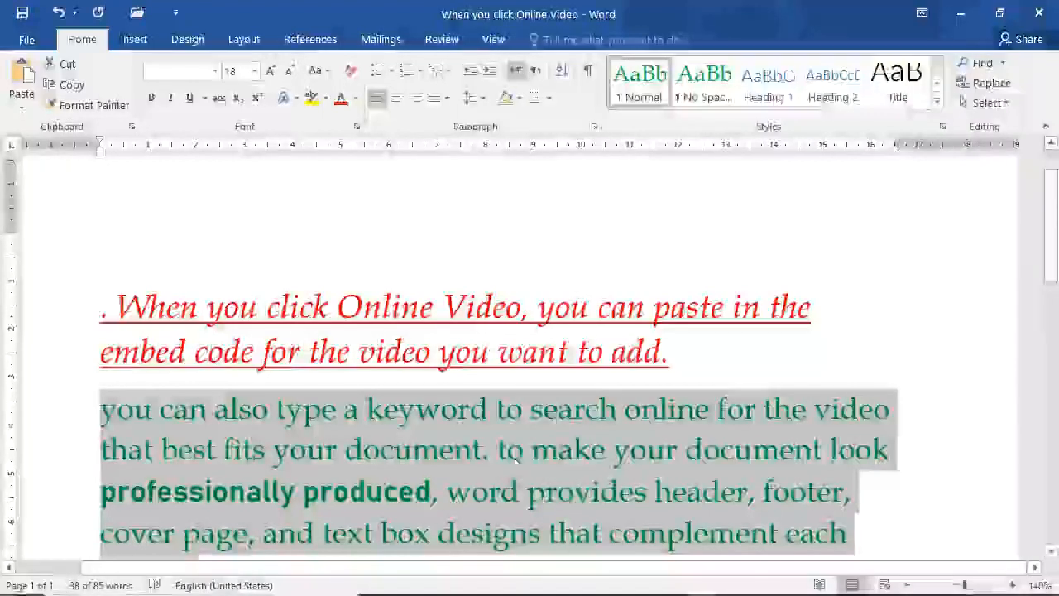
Change the second paragraph to Sentence case and from there to UPPERCASE.
left_click(321, 71)
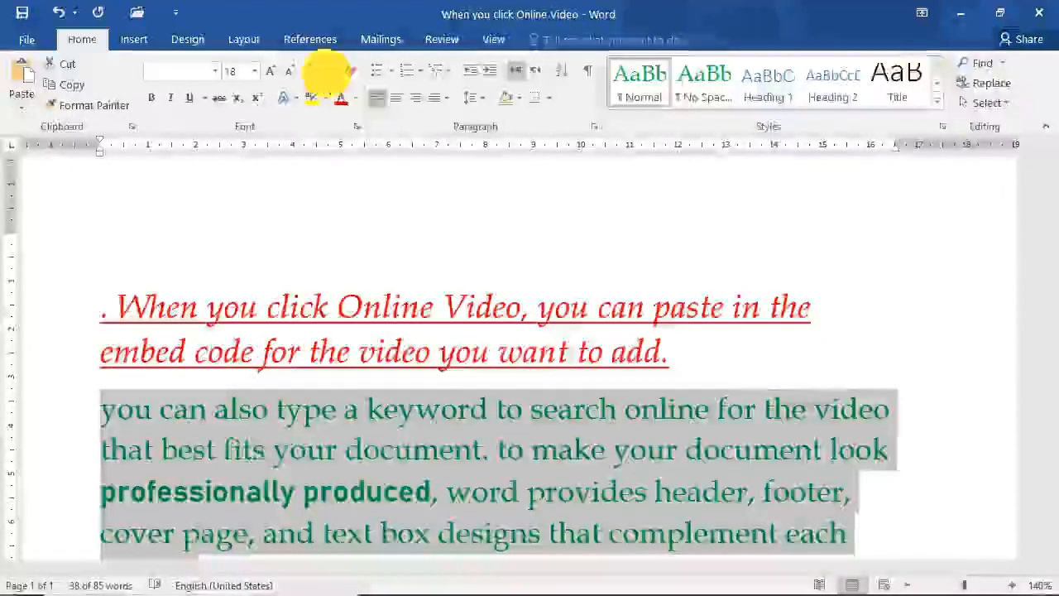
left_click(341, 94)
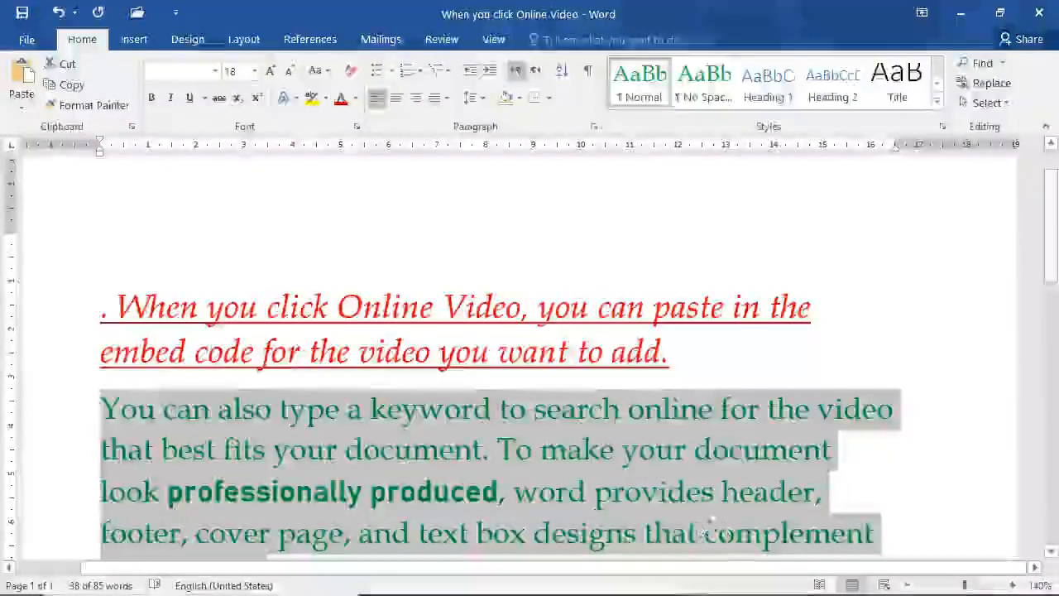
left_click(326, 71)
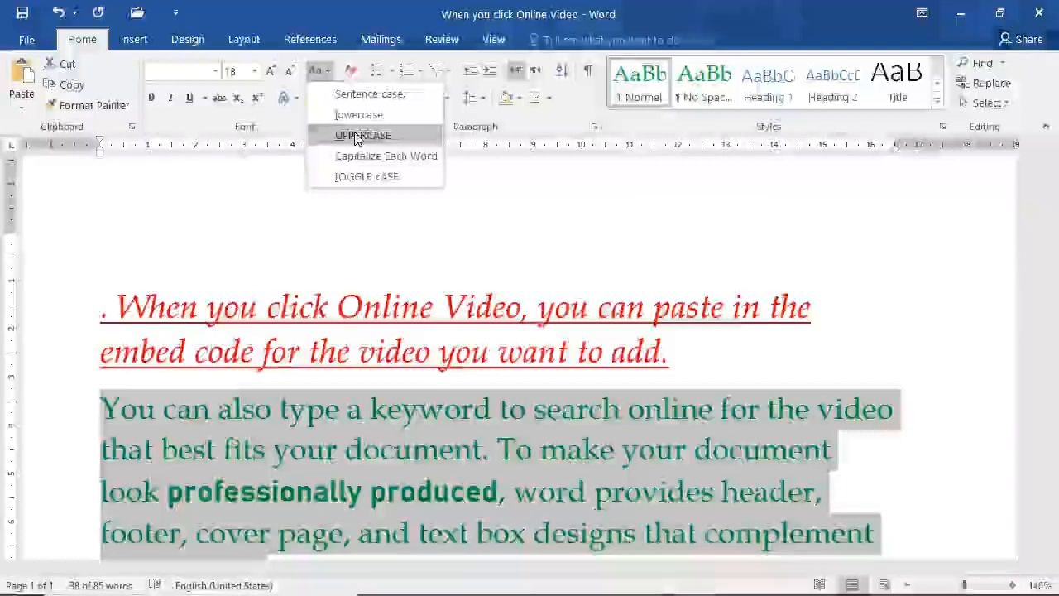
left_click(356, 136)
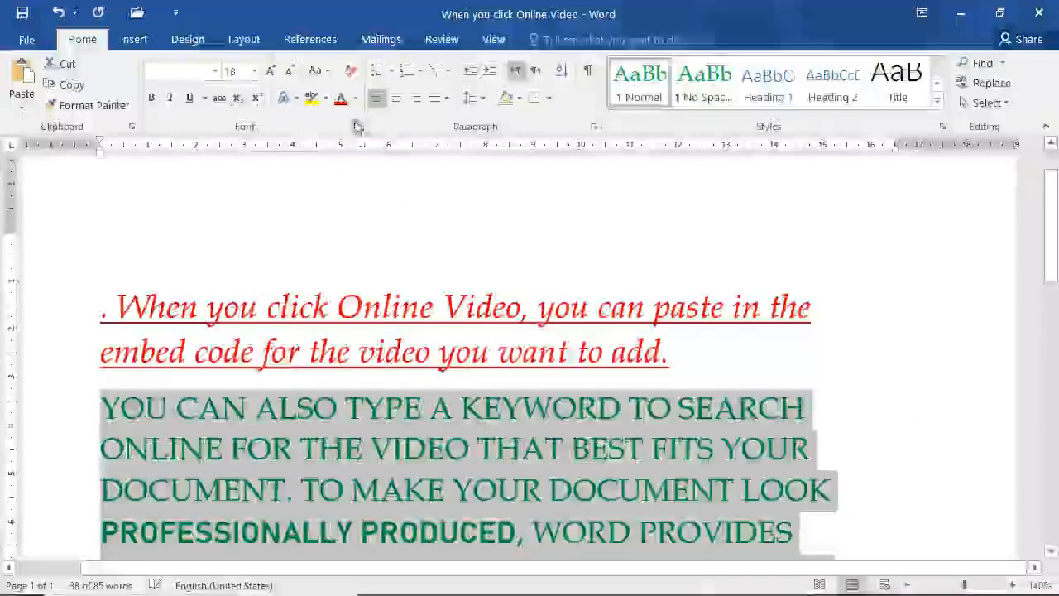
Apply Capitalize Each Word to the second paragraph and invert its letters with tOGGLE cASE.
left_click(323, 71)
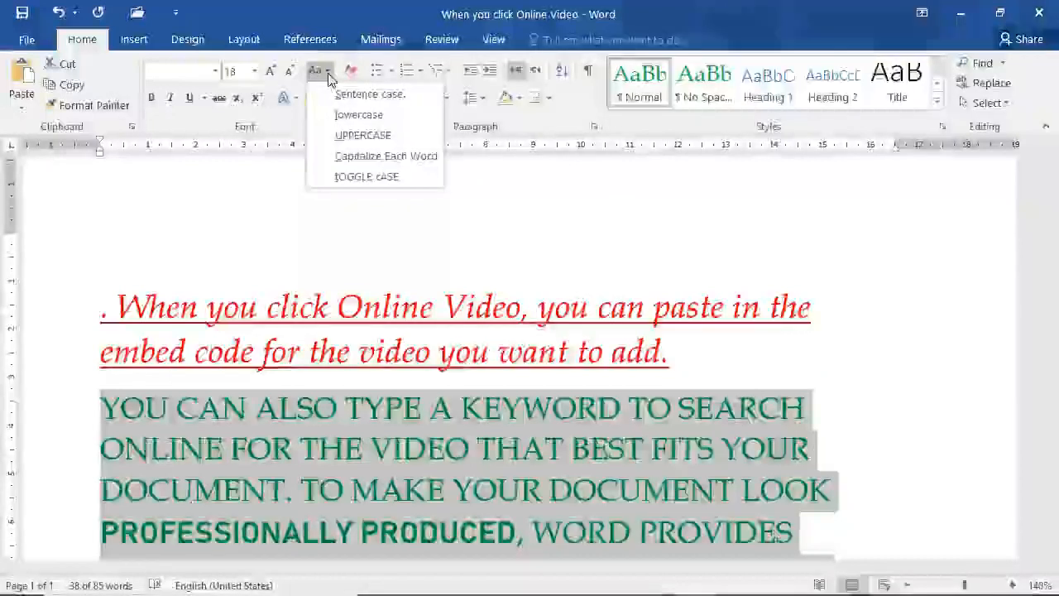
left_click(392, 155)
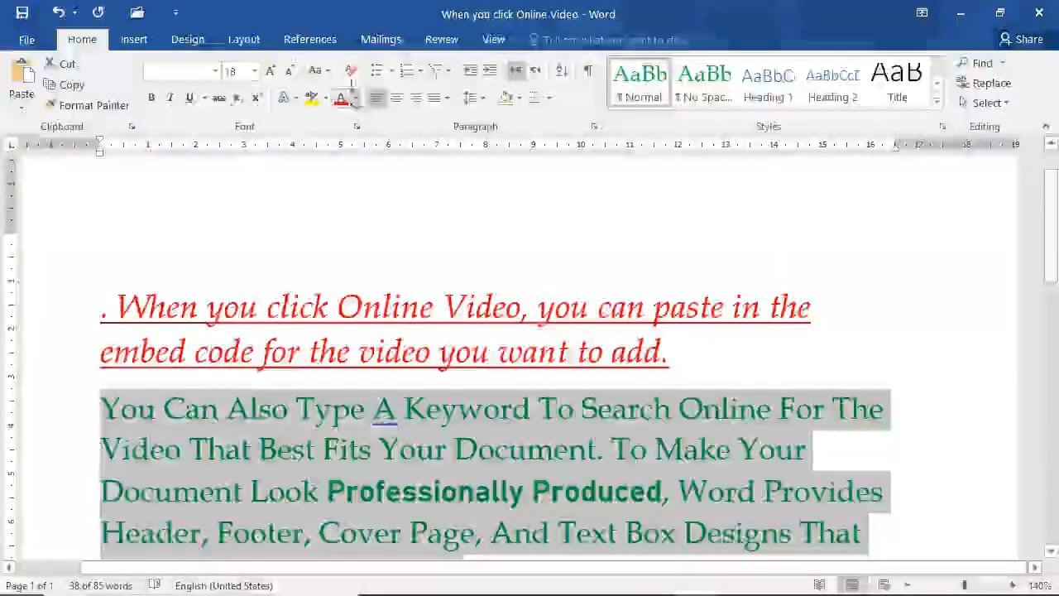
left_click(327, 72)
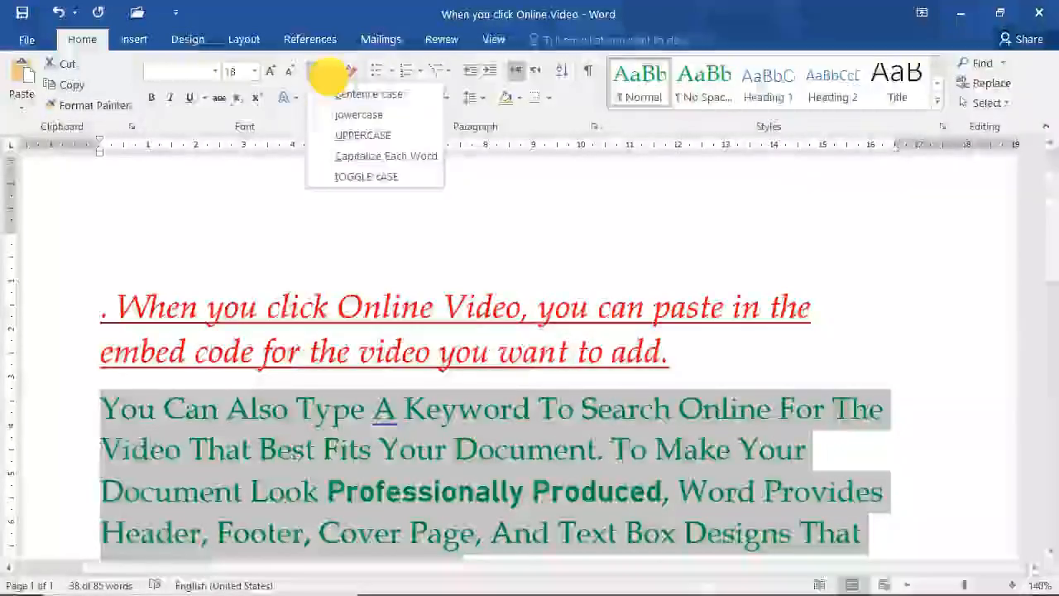
left_click(372, 179)
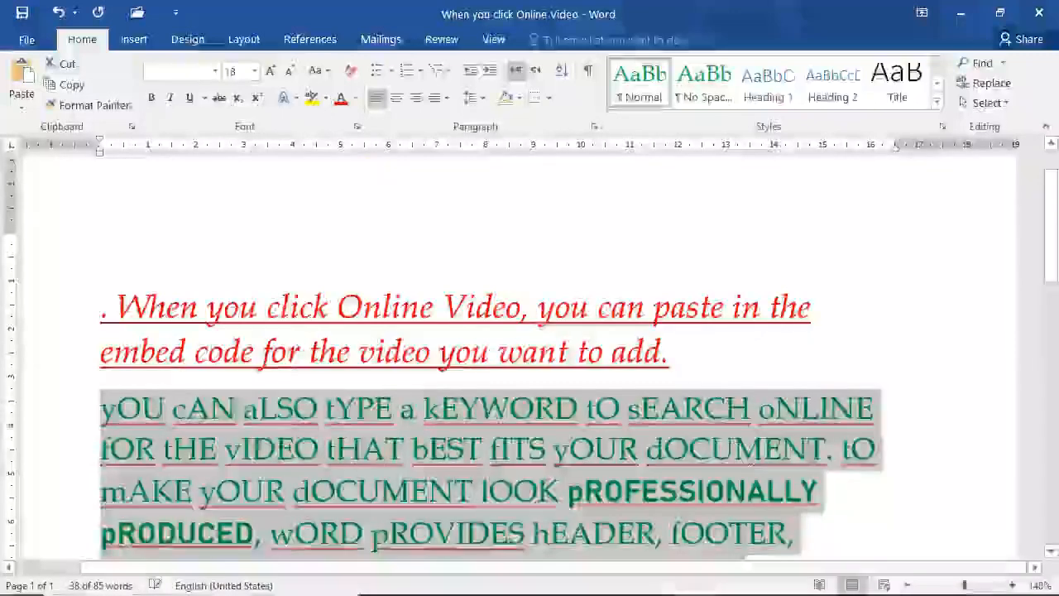
Change the second paragraph's text to Sentence case.
left_click(329, 74)
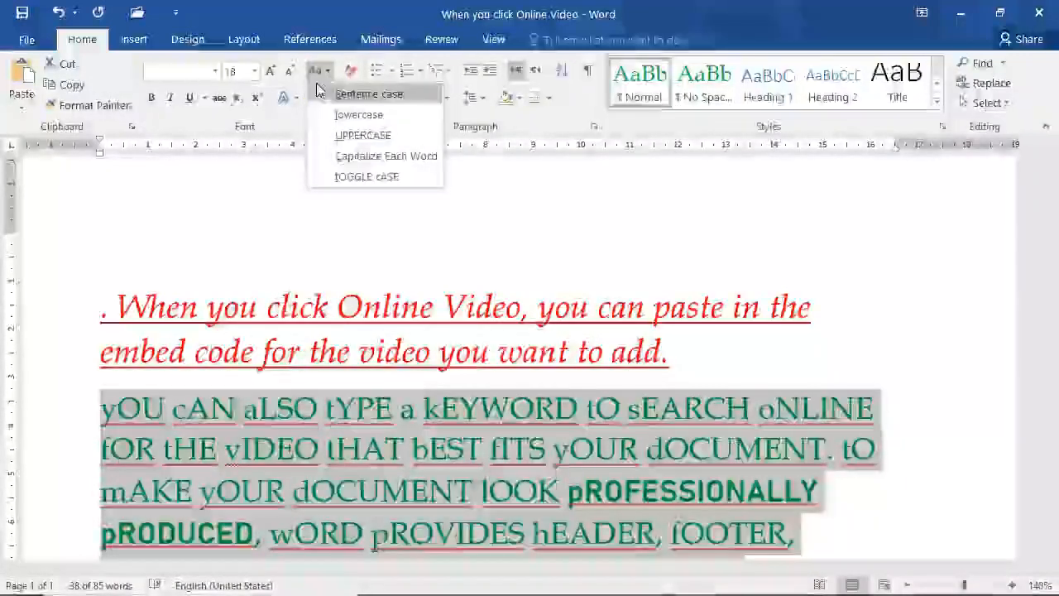
left_click(337, 97)
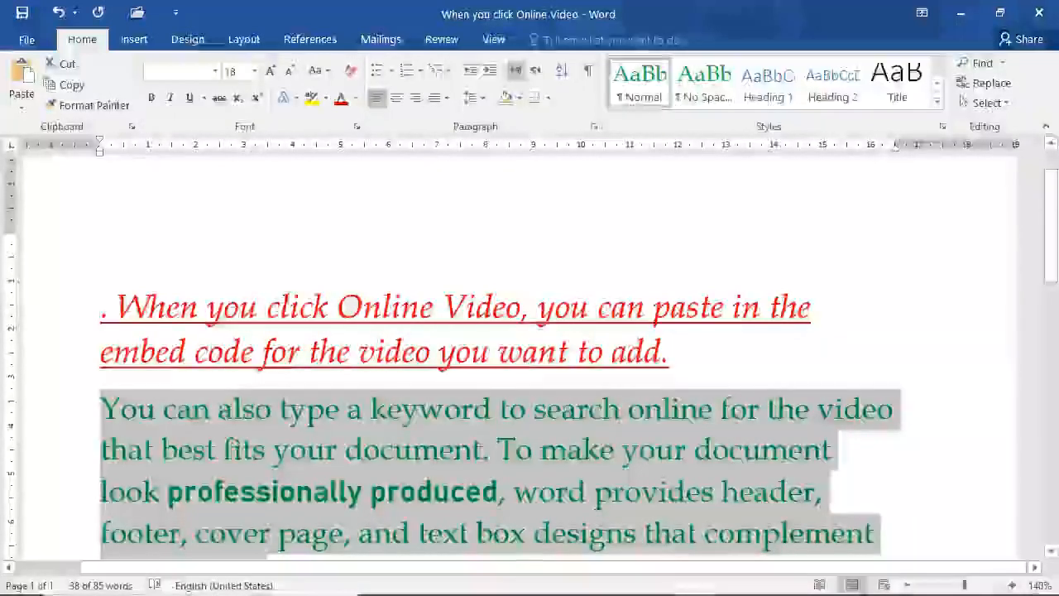
left_click(215, 409)
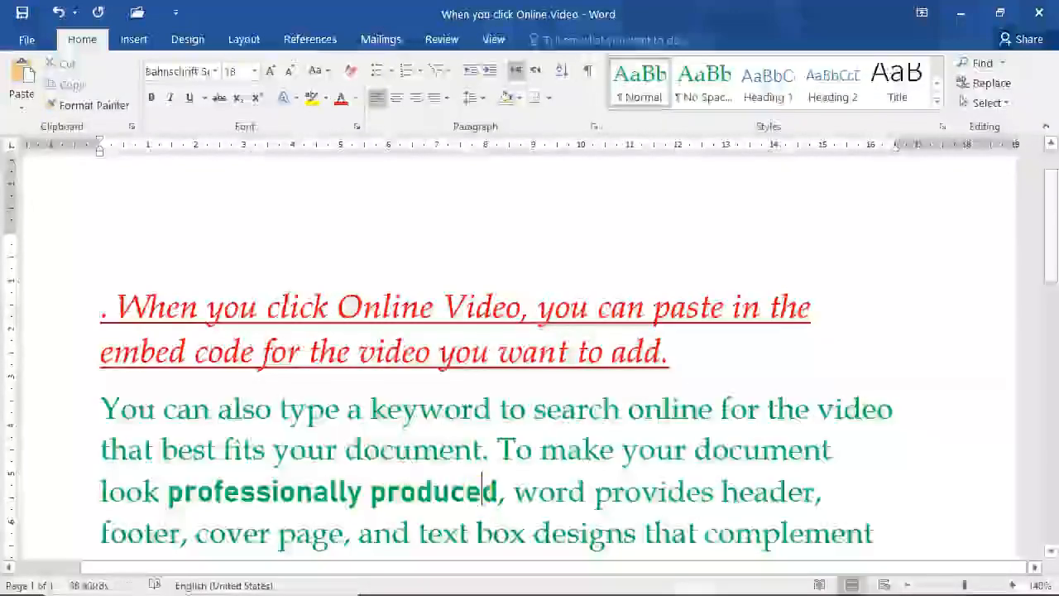
Set the font of the words "professionally produced" to Calibri (Body).
left_click_drag(402, 491, 252, 491)
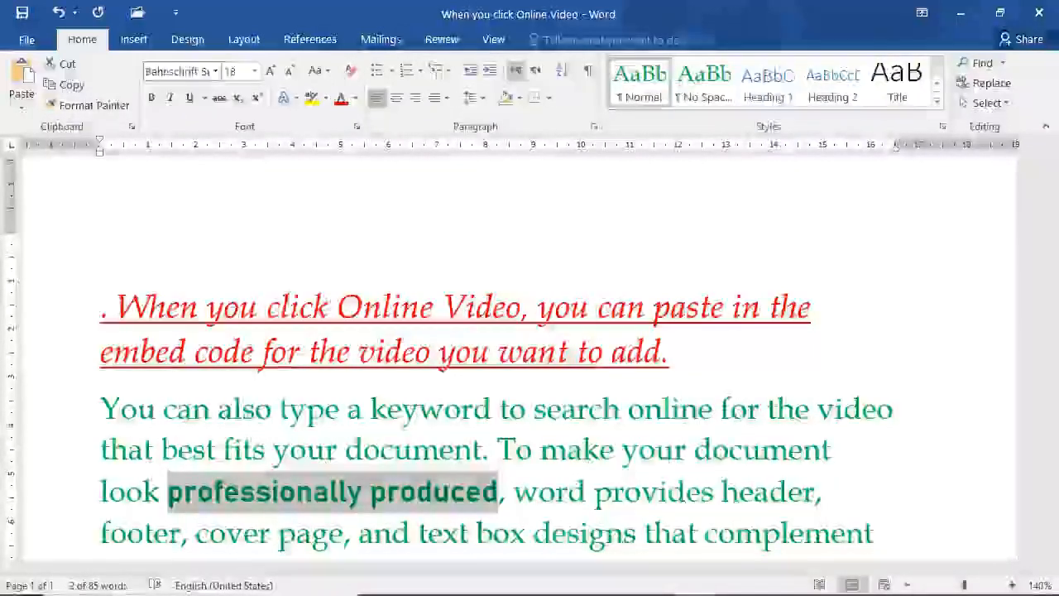
left_click(216, 72)
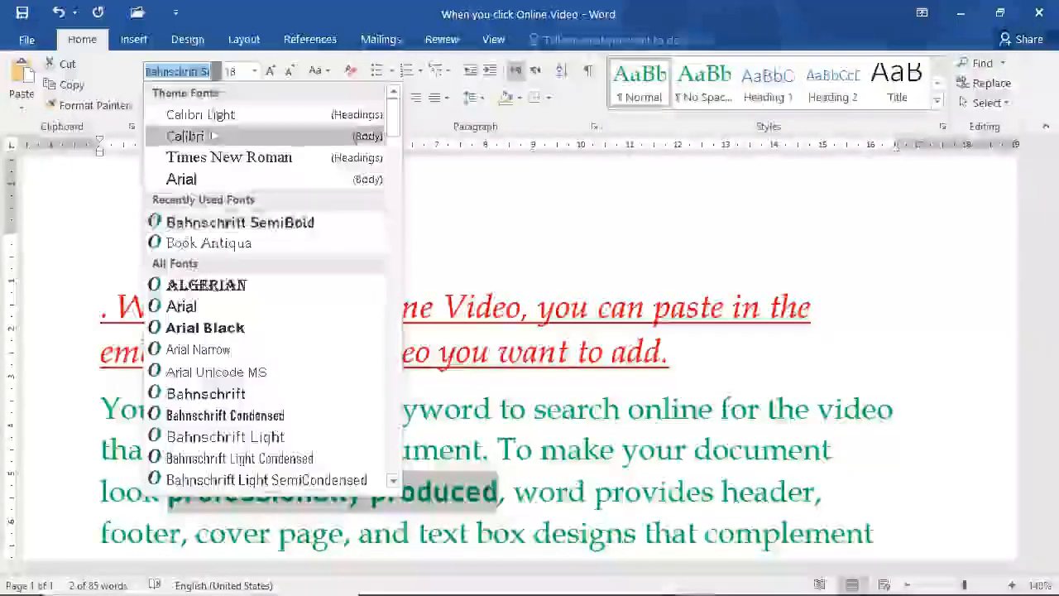
left_click(209, 135)
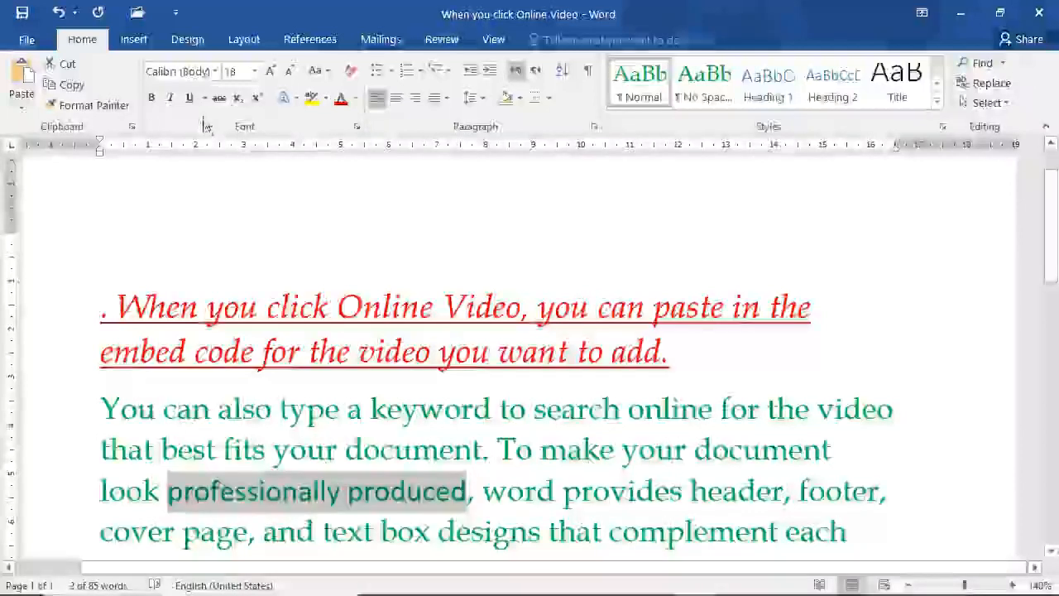
Make the words "professionally produced" bold, italic and underlined.
left_click(151, 97)
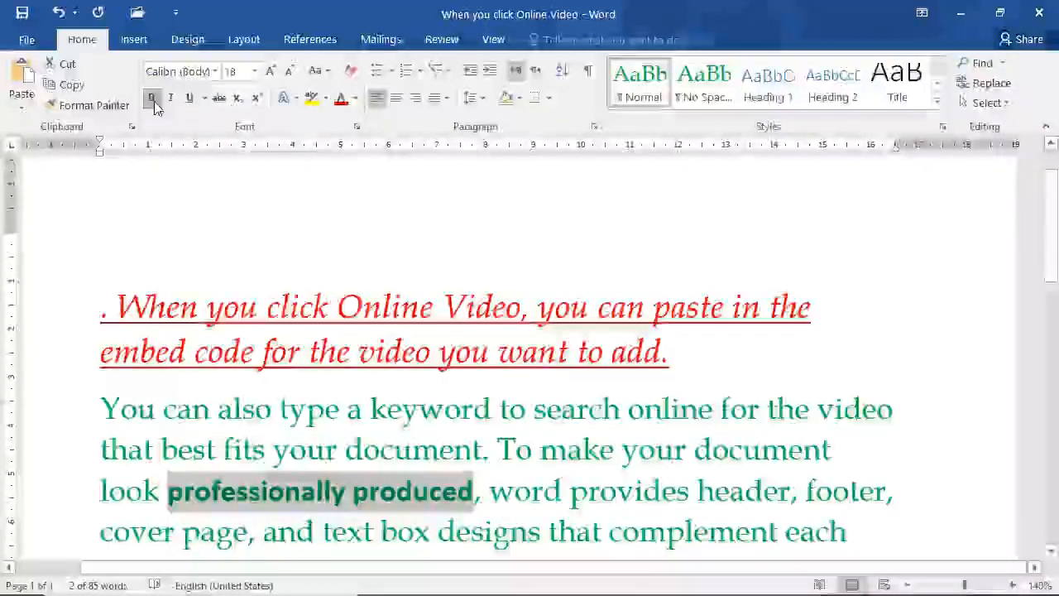
left_click(154, 105)
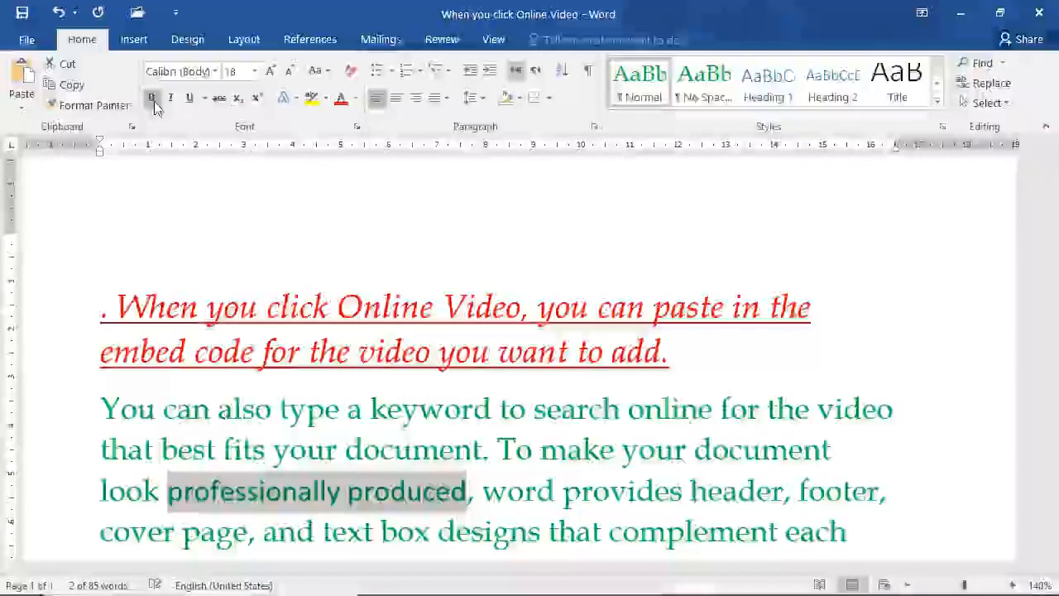
left_click(153, 103)
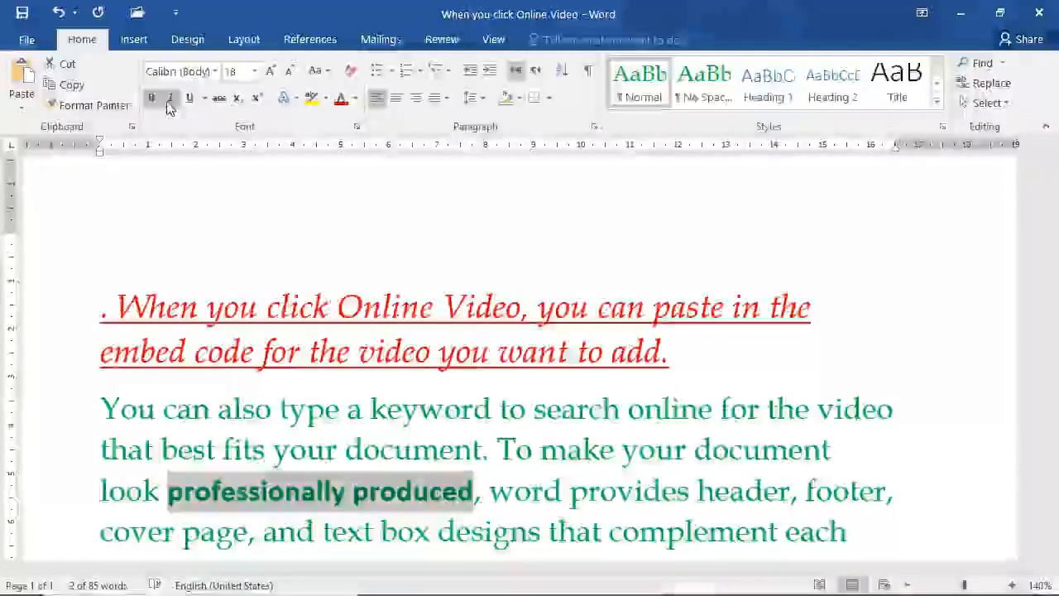
left_click(169, 99)
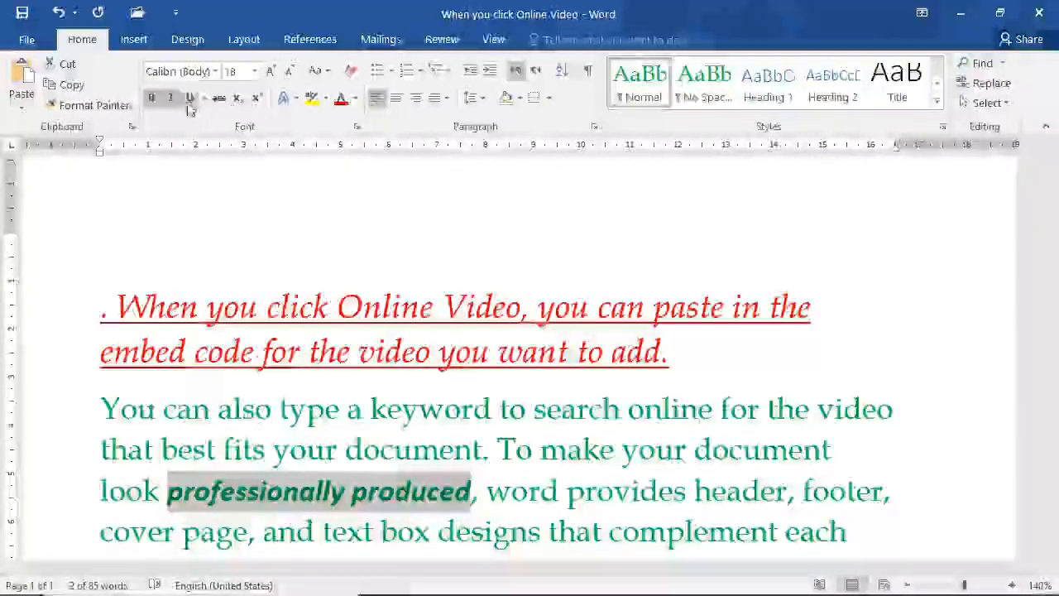
left_click(189, 100)
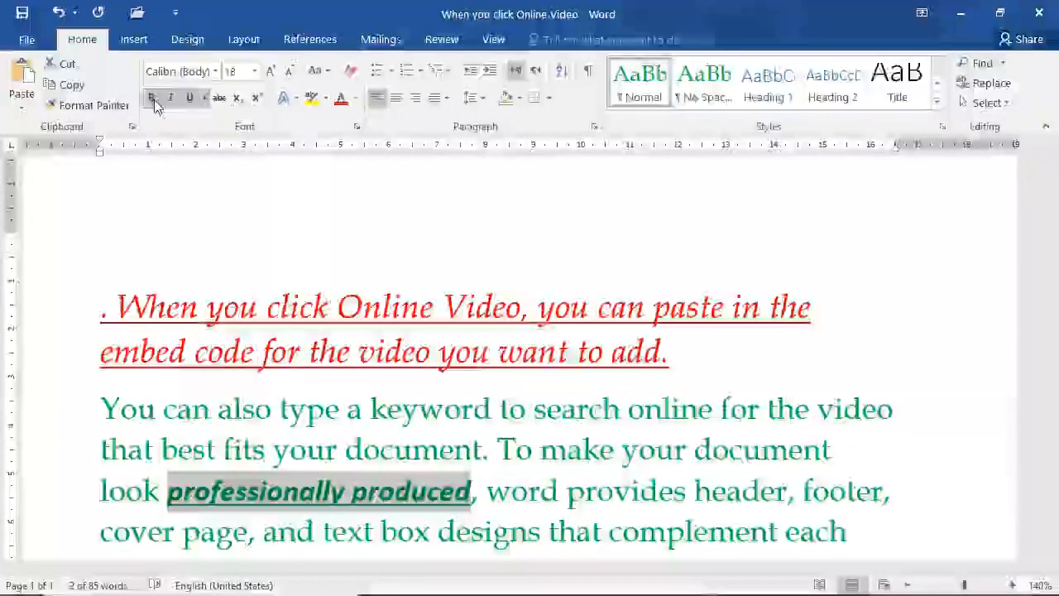
Give the underline of "professionally produced" the standard light blue colour and the Wave underline style.
left_click(206, 97)
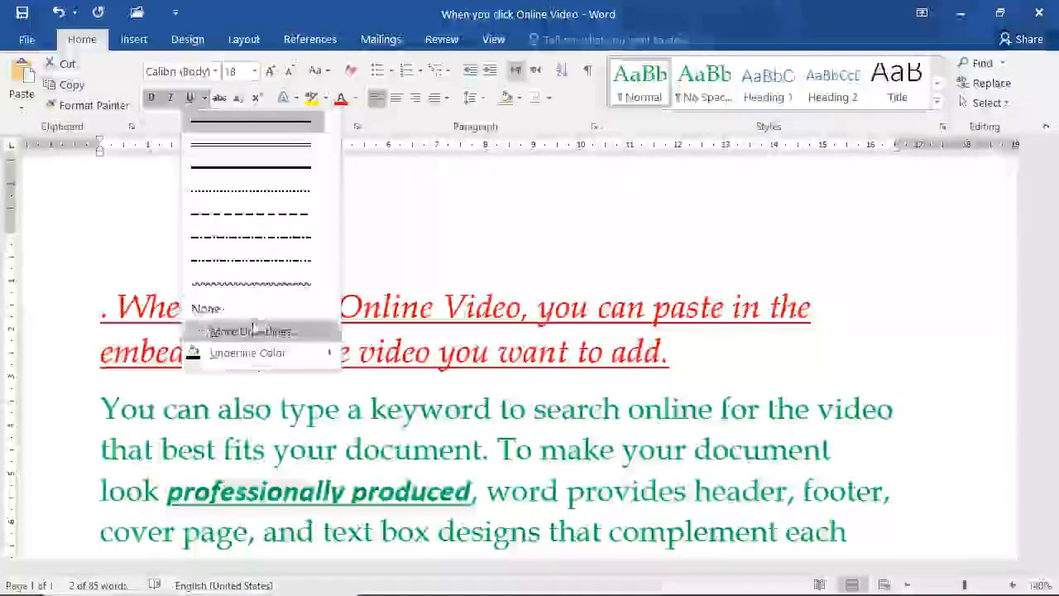
mouse_move(253, 352)
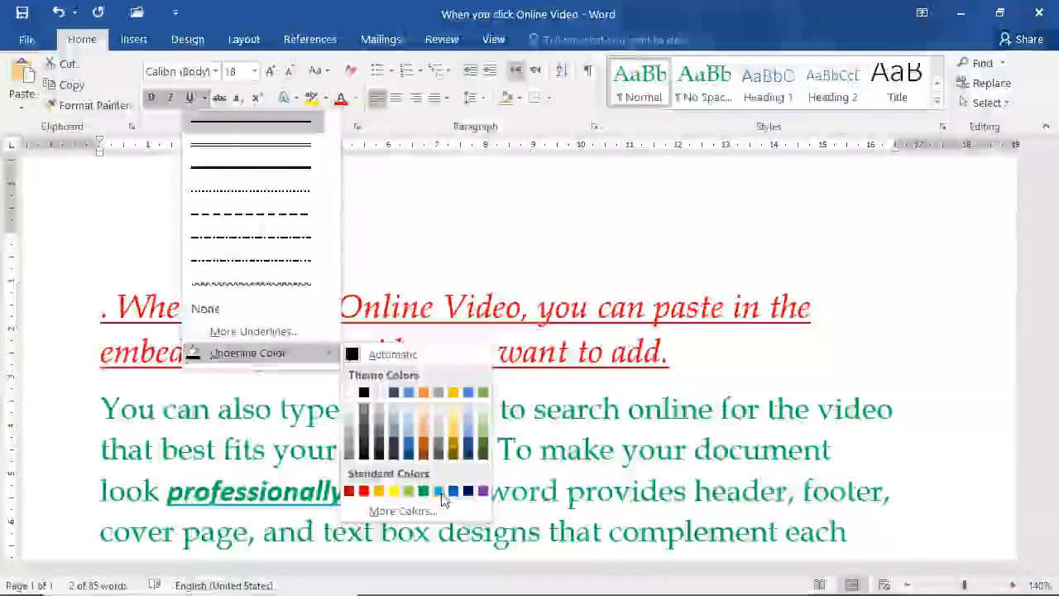
left_click(439, 492)
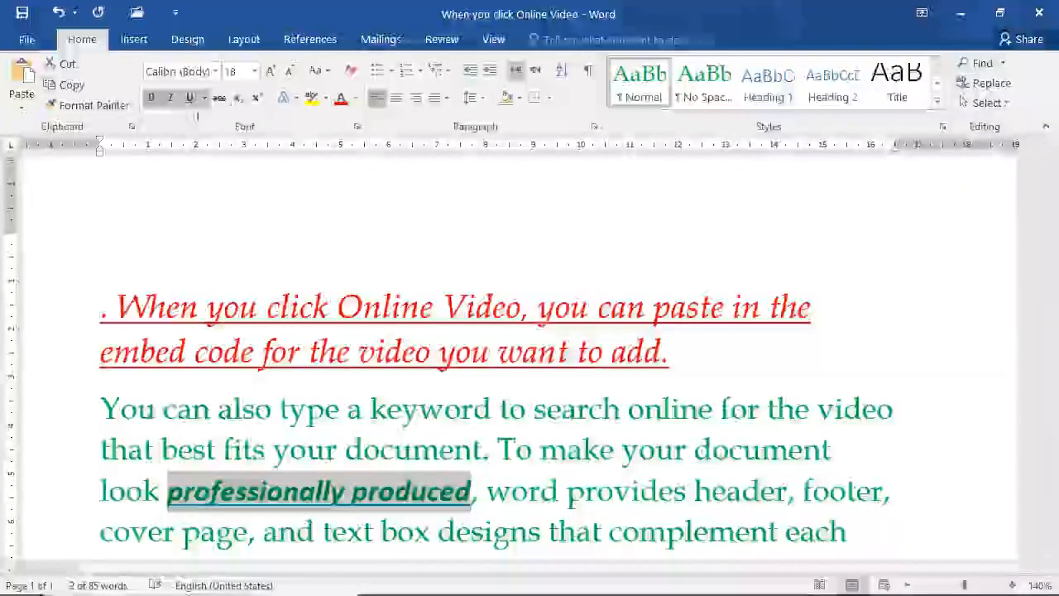
left_click(205, 98)
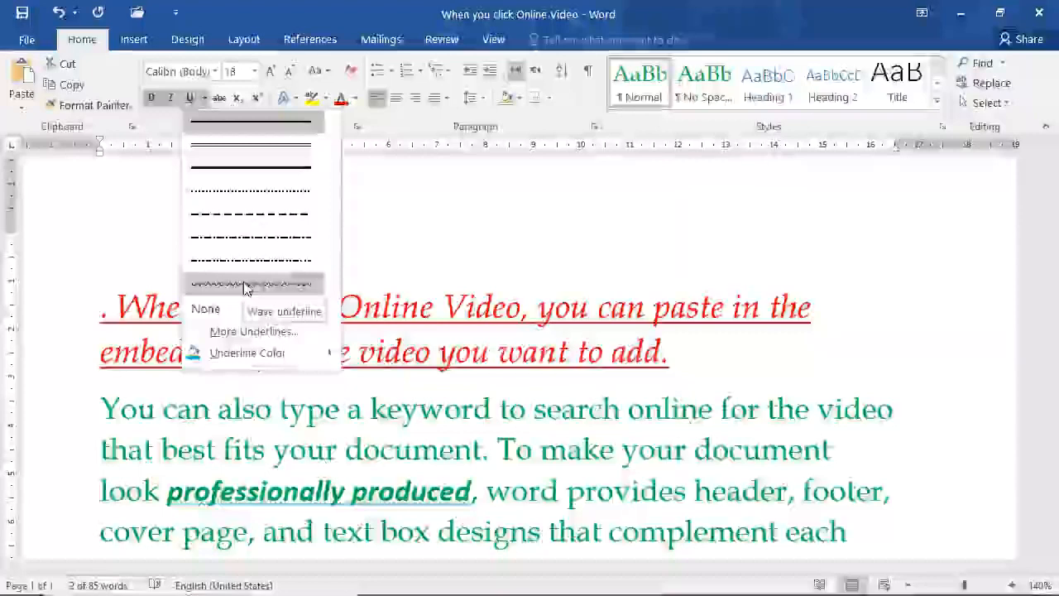
left_click(245, 287)
left_click(100, 250)
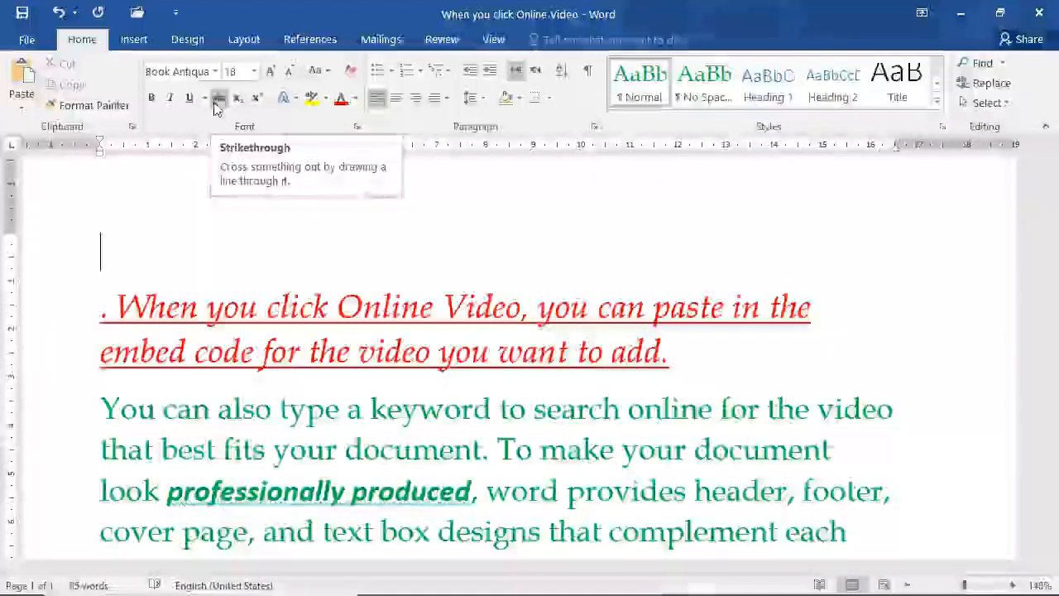
Apply strikethrough to the first line of the second paragraph, "You can also type a keyword to search online for the video".
left_click(64, 424)
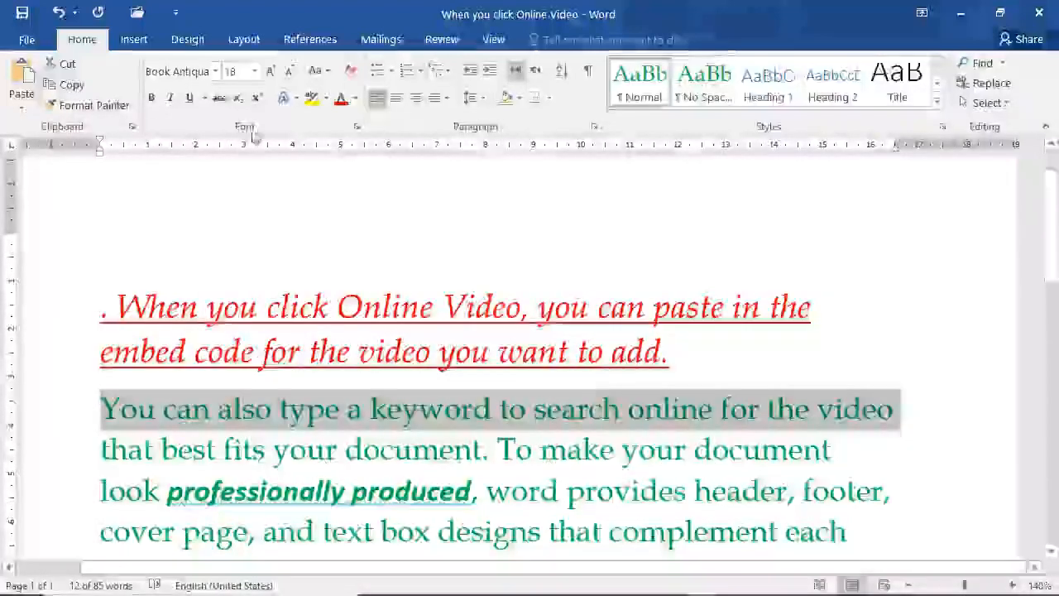
left_click(219, 99)
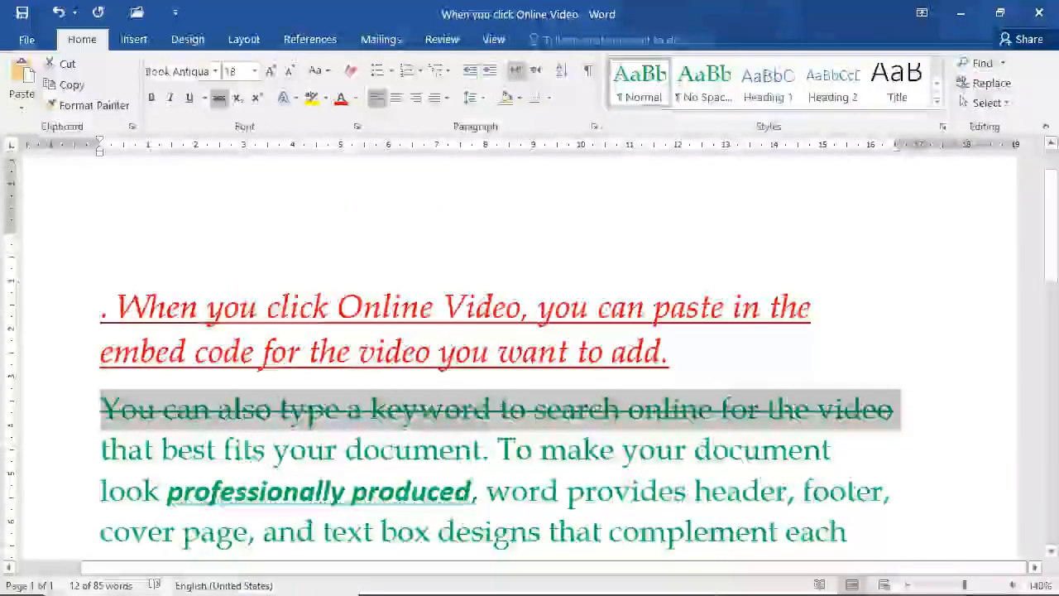
Enter H2O on the empty line above the red paragraph and format its 2 as subscript.
left_click(101, 251)
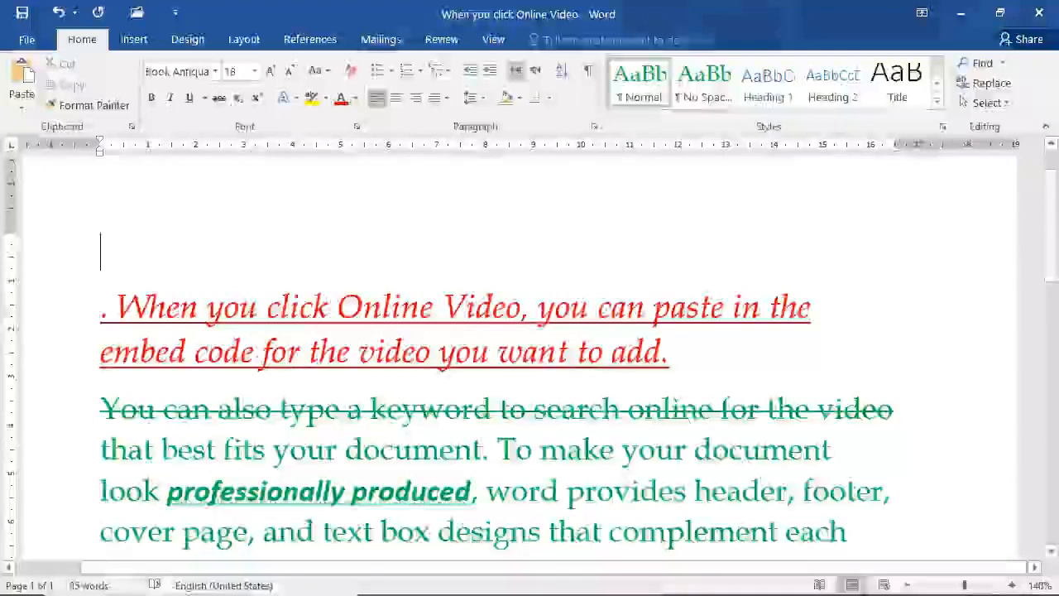
type("H")
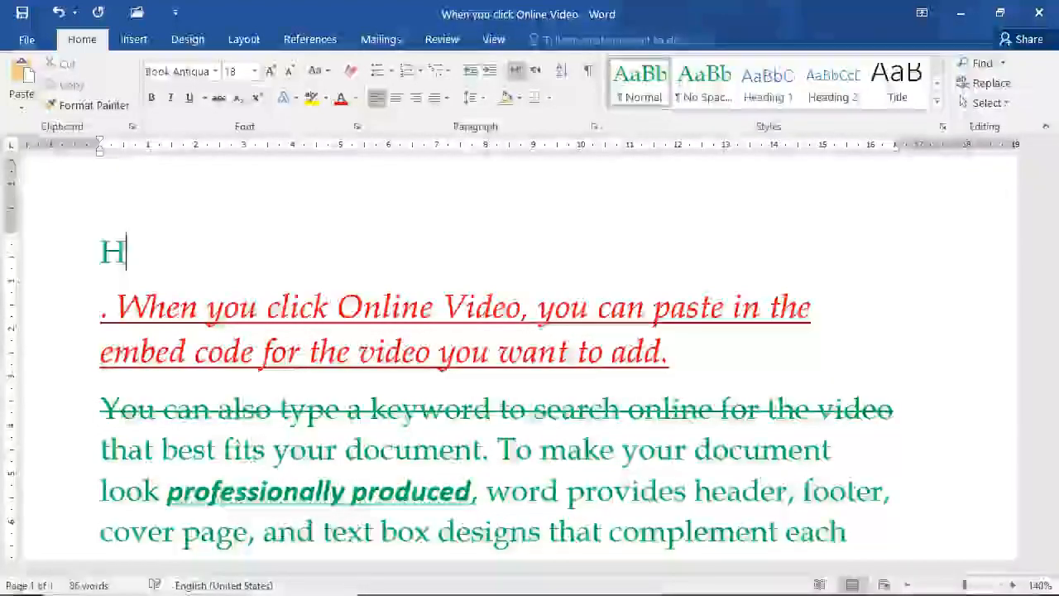
type("2O")
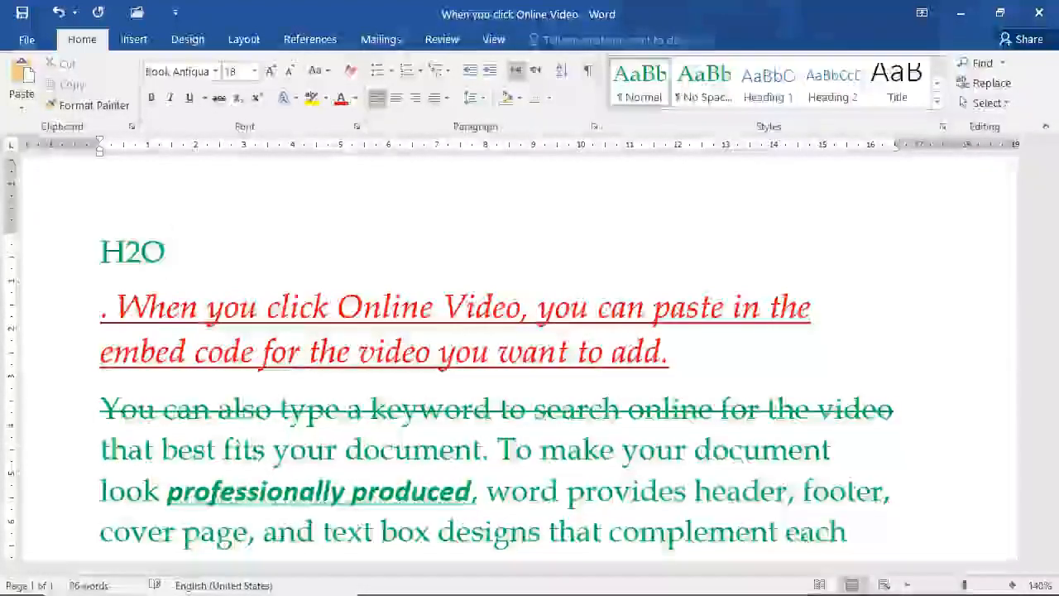
left_click(140, 251)
key("Left")
key("Right")
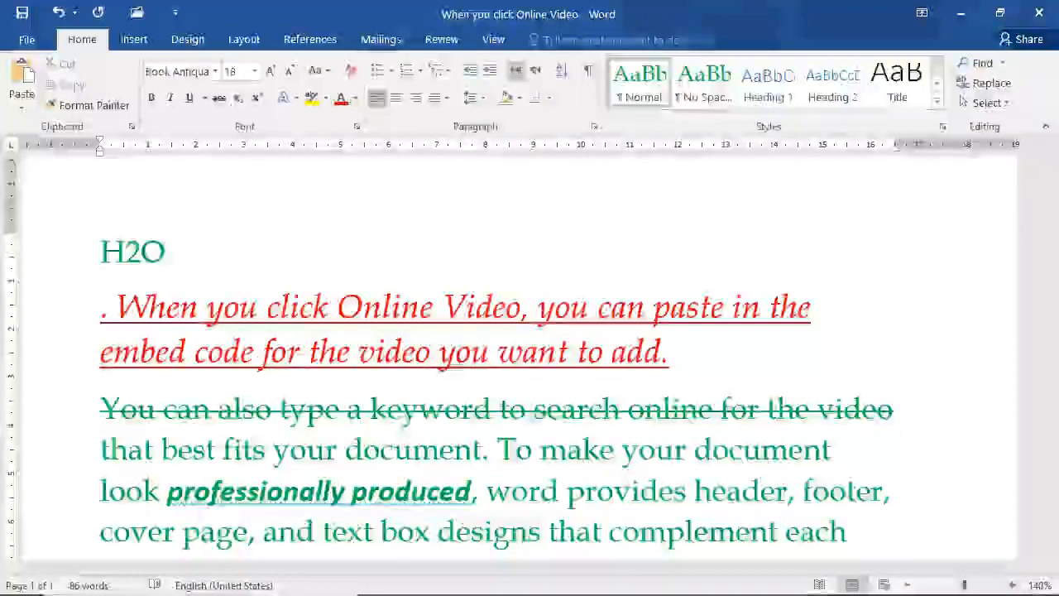
key("shift+Left")
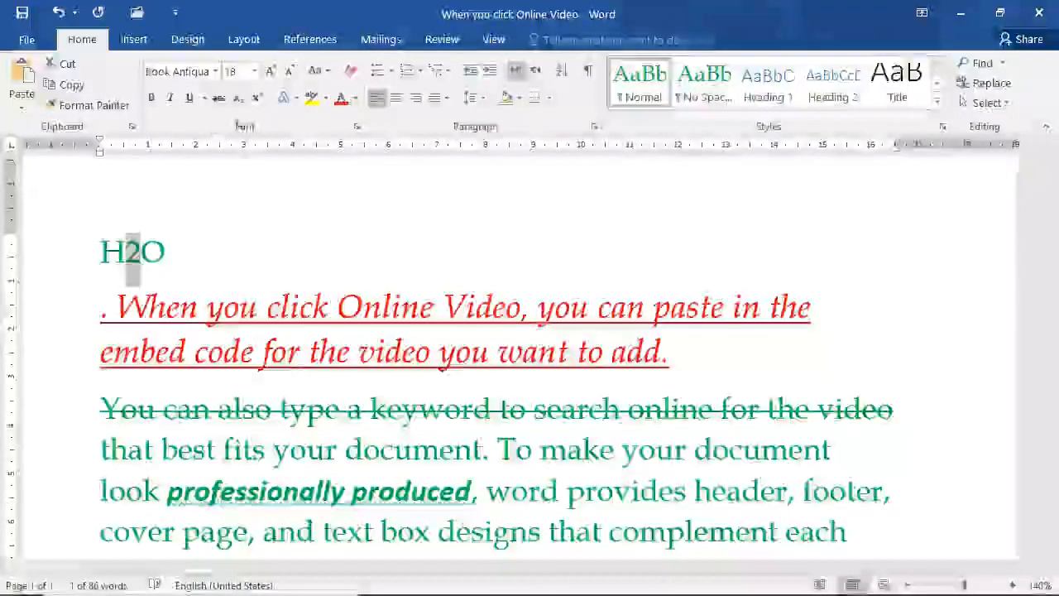
left_click(237, 100)
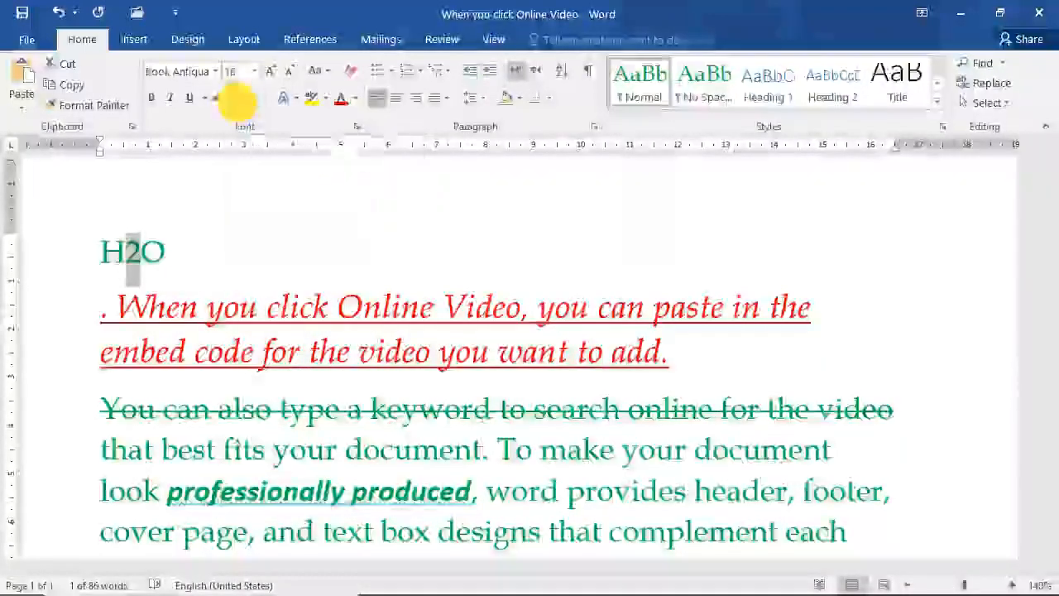
left_click(318, 235)
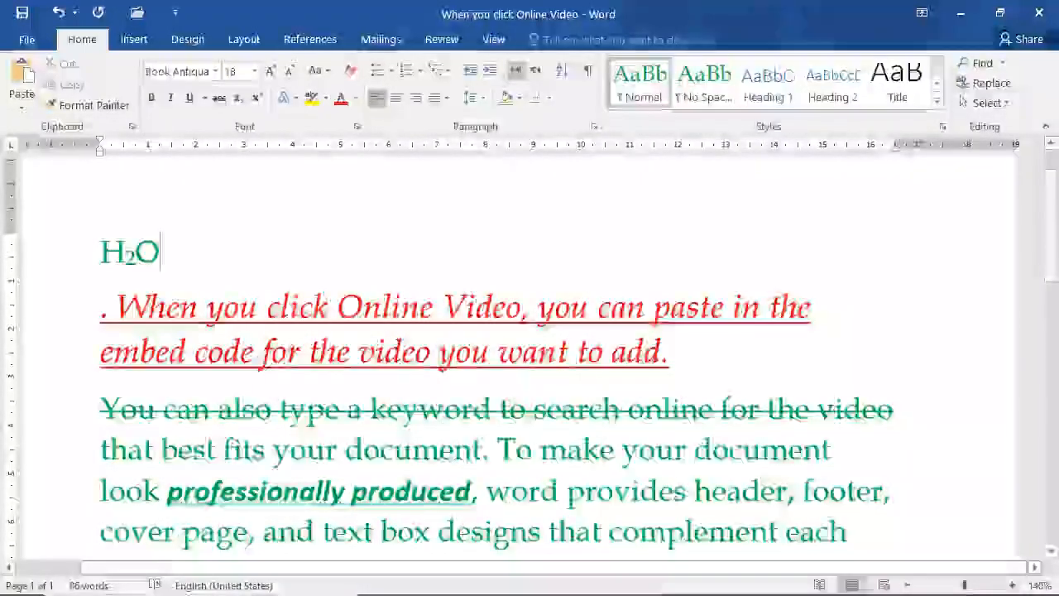
Add a new line below the H2O formula containing the expression A2+b3.
key("Return")
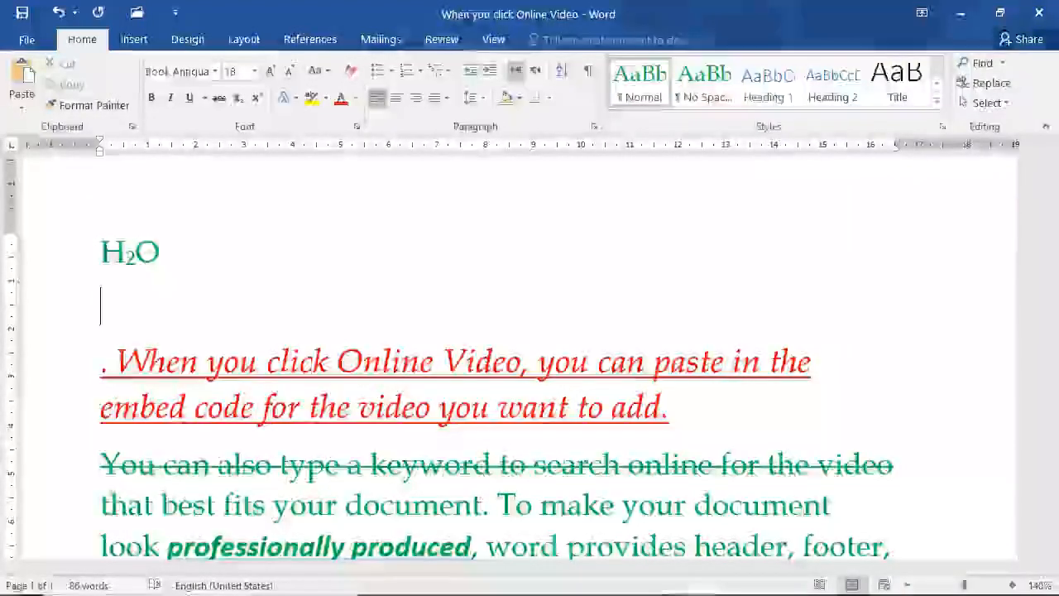
type("A2")
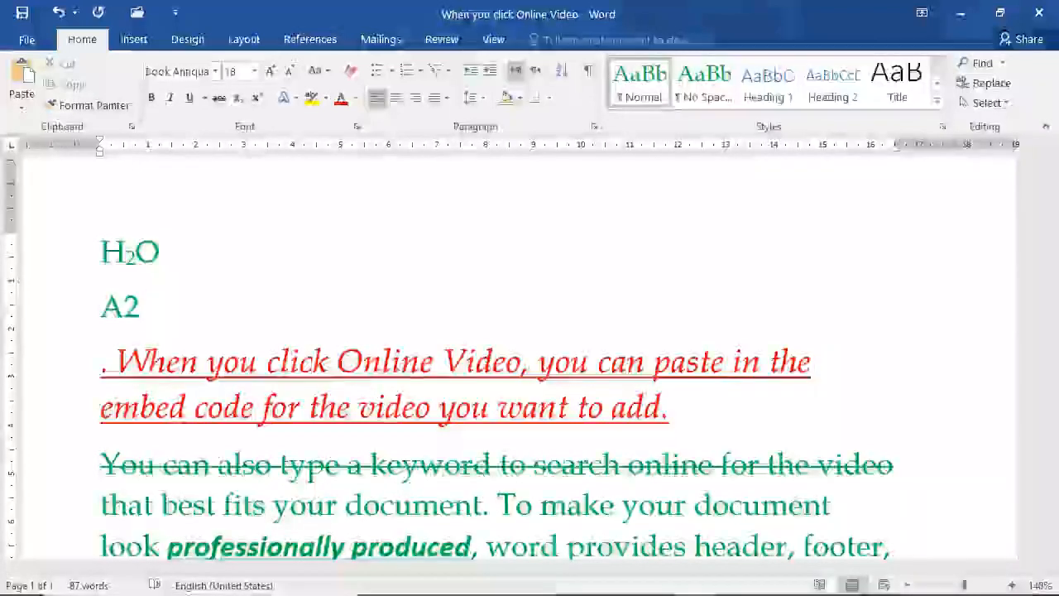
key("BackSpace")
key("BackSpace")
type("a")
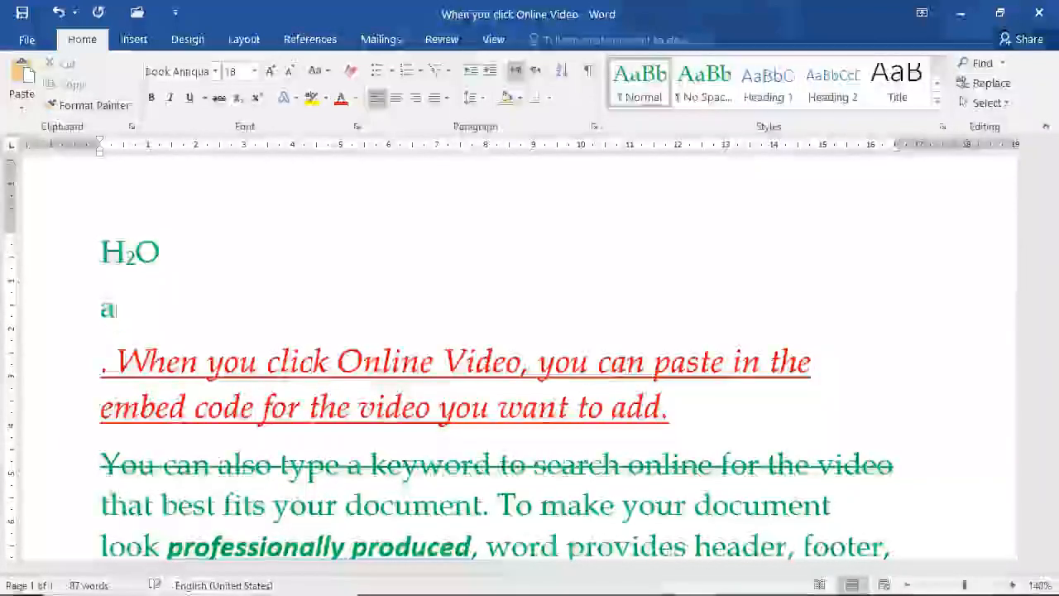
key("ctrl+z")
key("ctrl+z")
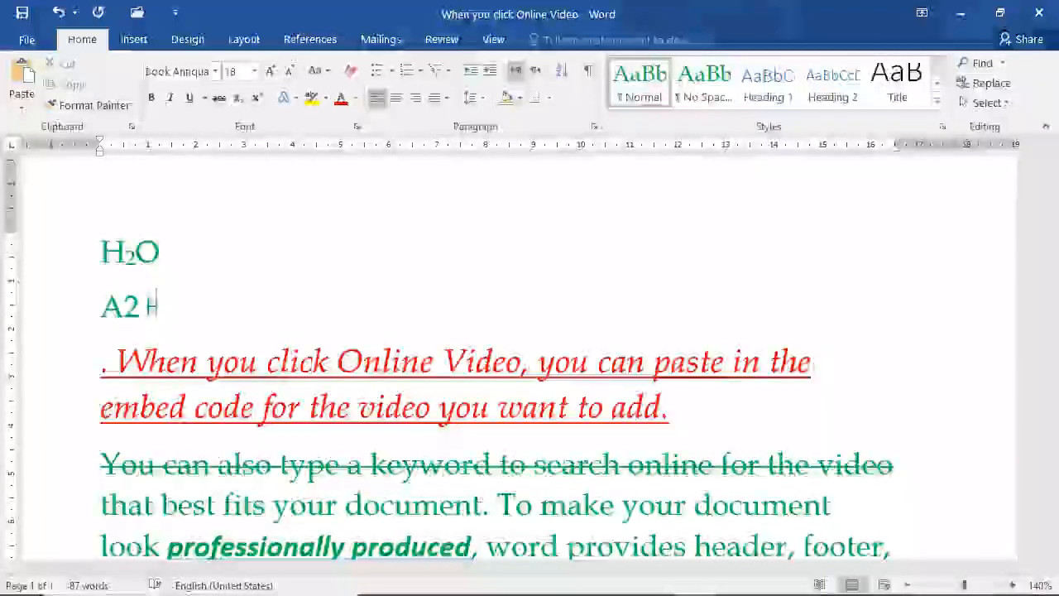
type("+b3")
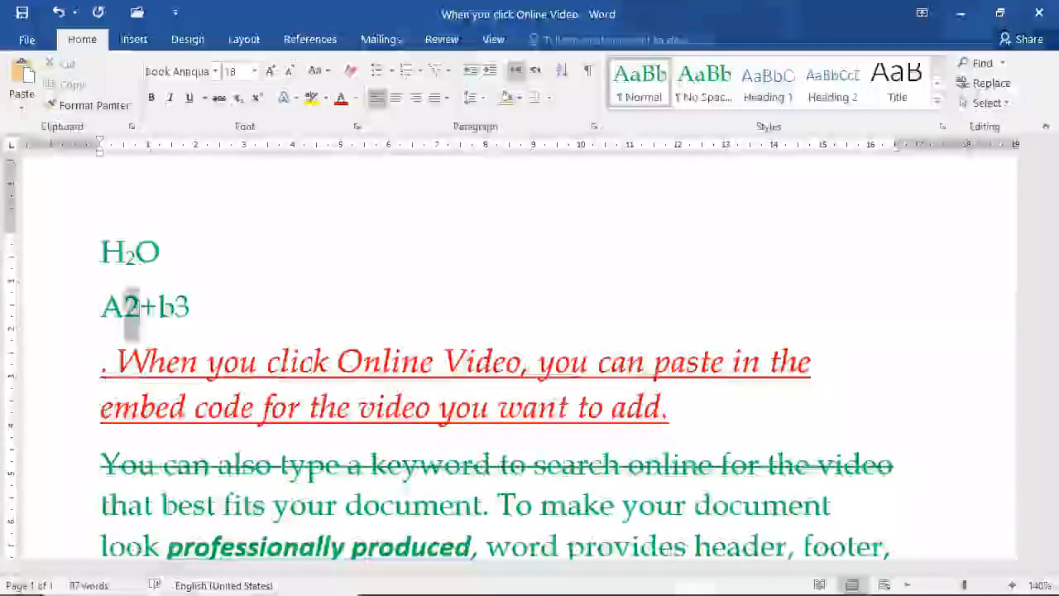
Format the 2 and the 3 in the expression A2+b3 as superscript.
left_click(256, 101)
double_click(172, 308)
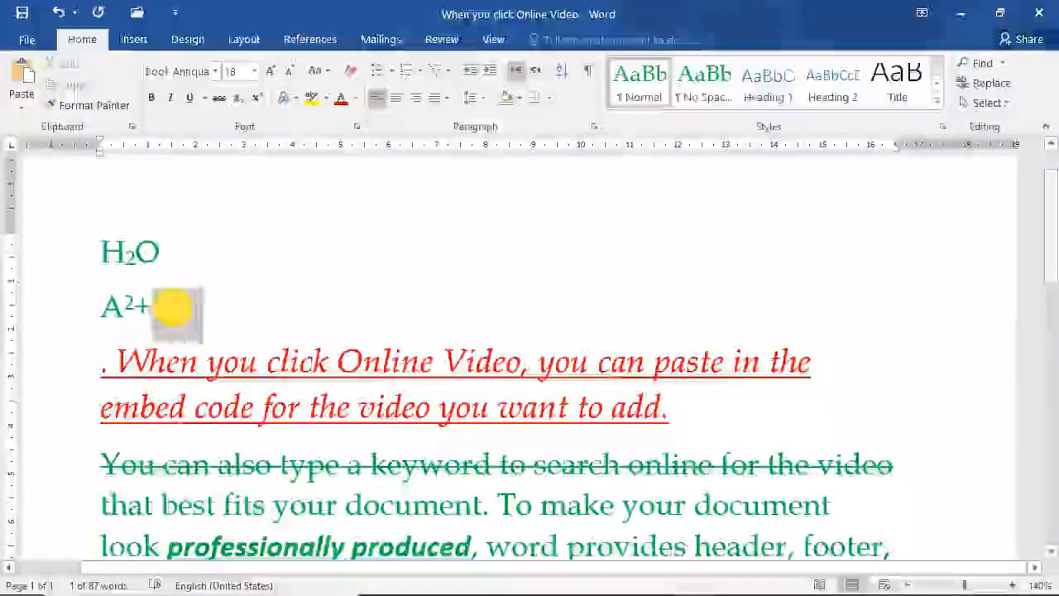
left_click(168, 305)
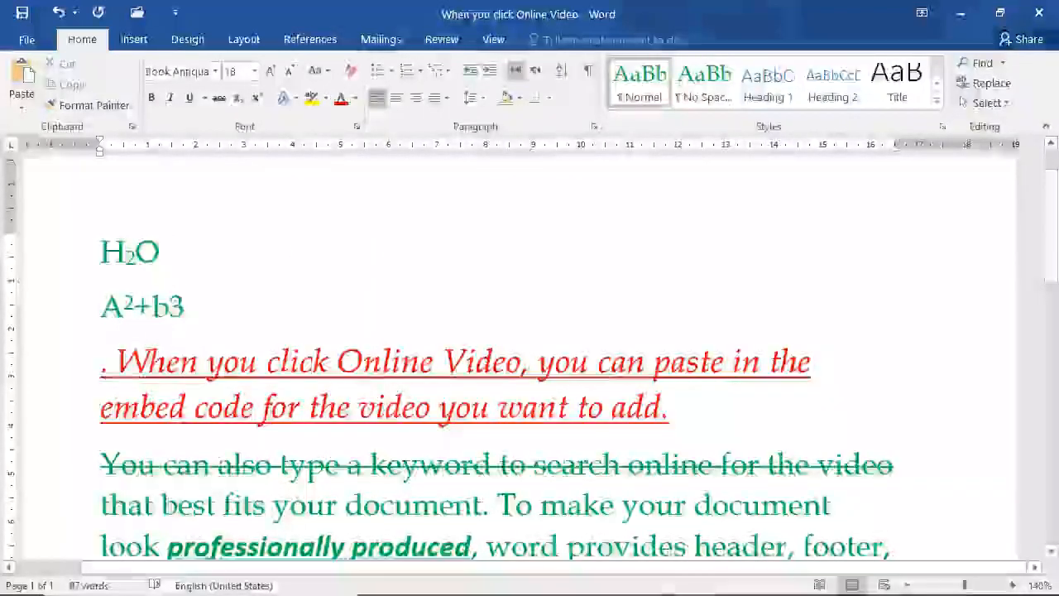
key("shift+Right")
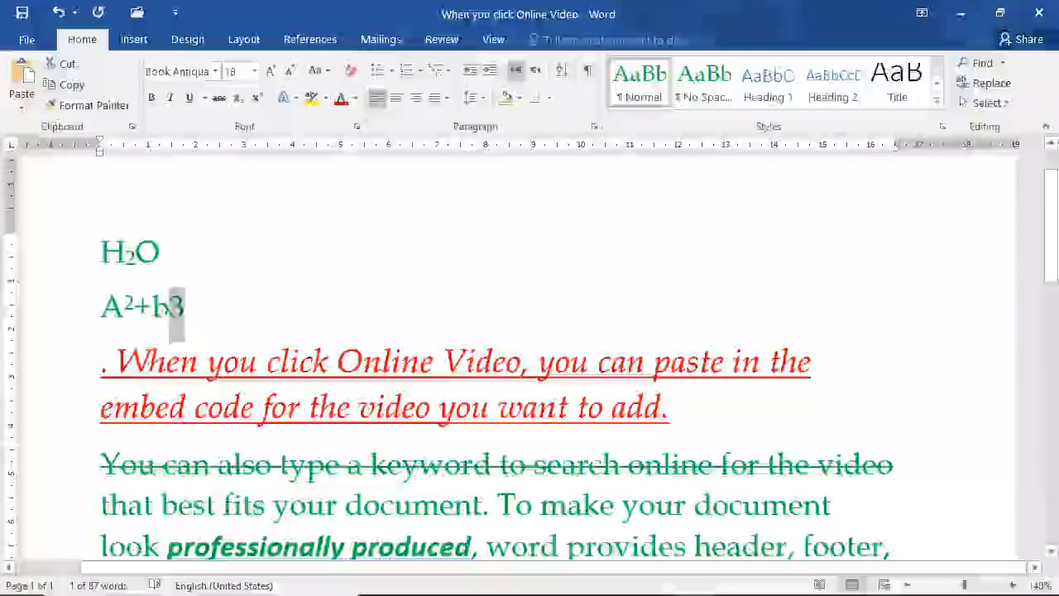
left_click(255, 100)
left_click(289, 268)
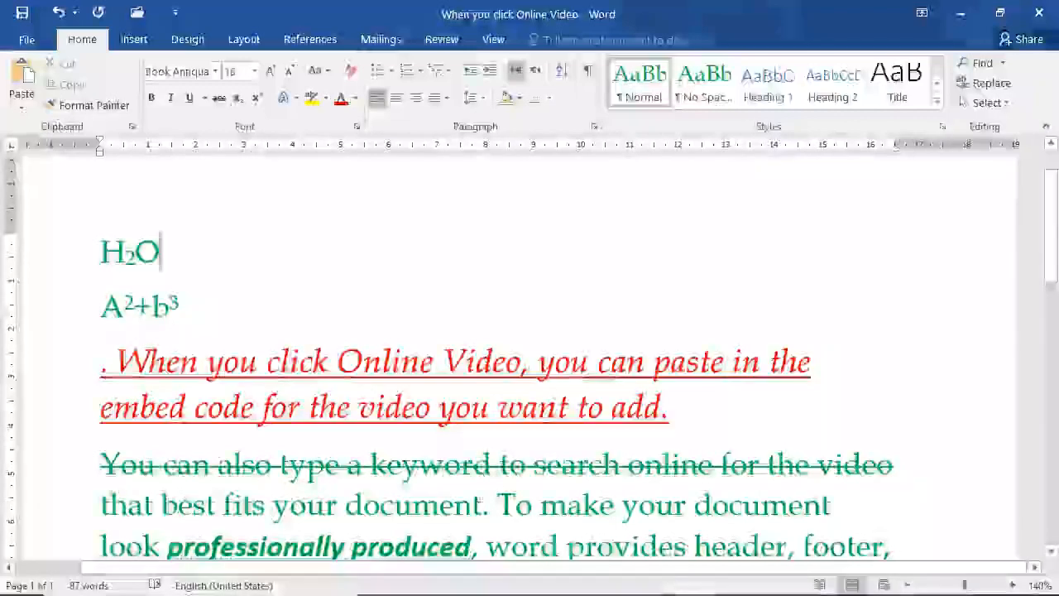
Apply the blue shadowed text effect preset, third in the third gallery row, to the red "When you click Online Video" paragraph.
left_click_drag(100, 361, 668, 407)
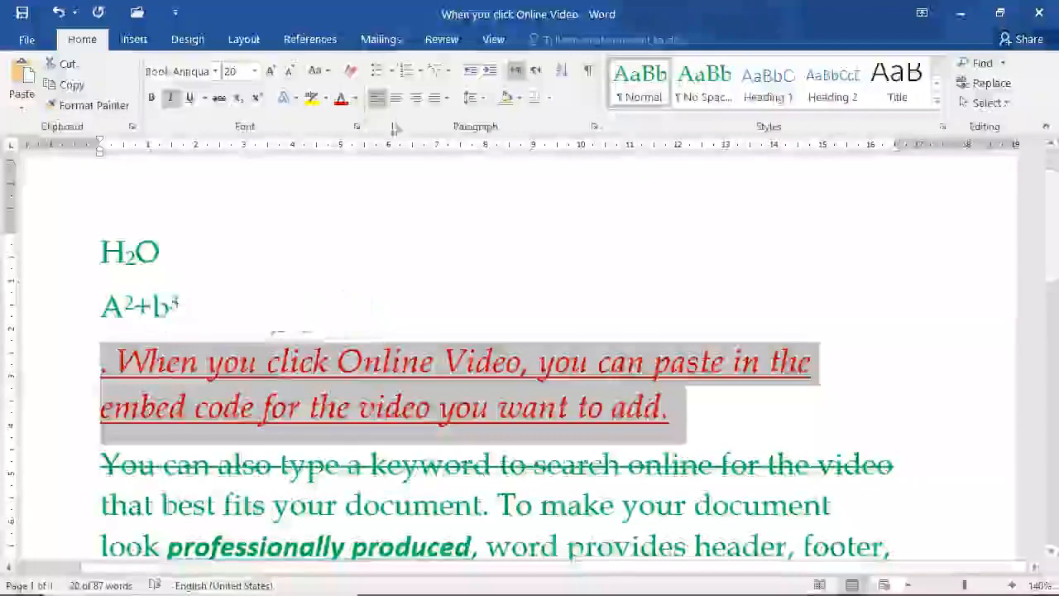
left_click(284, 97)
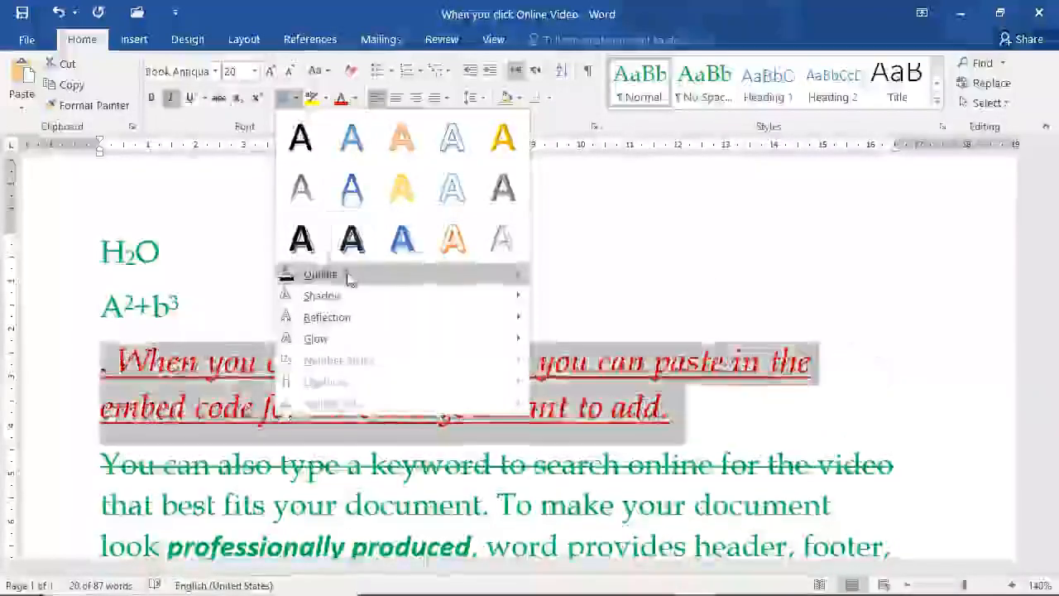
mouse_move(347, 277)
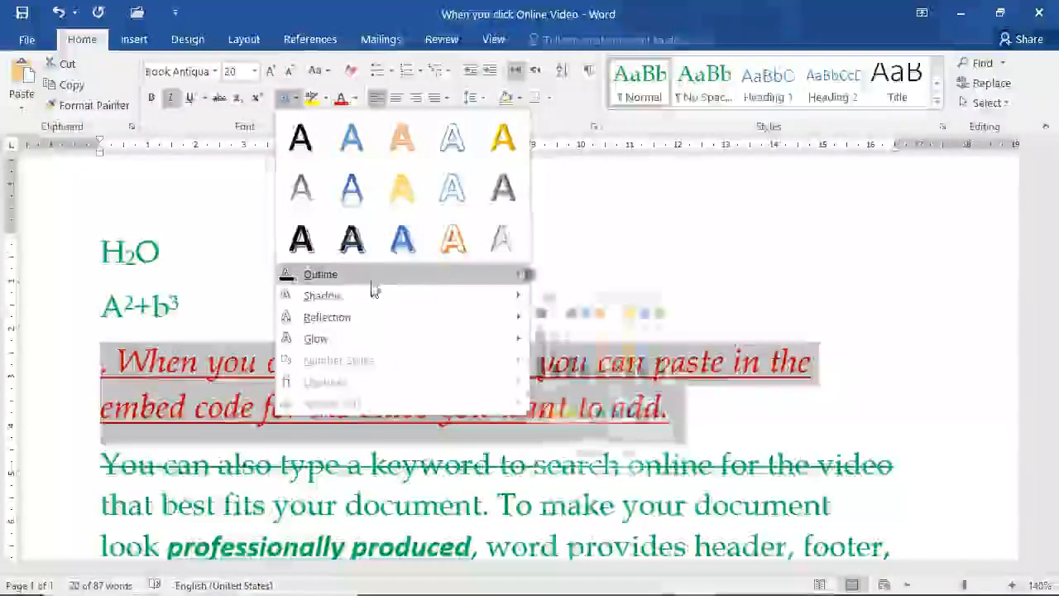
mouse_move(368, 295)
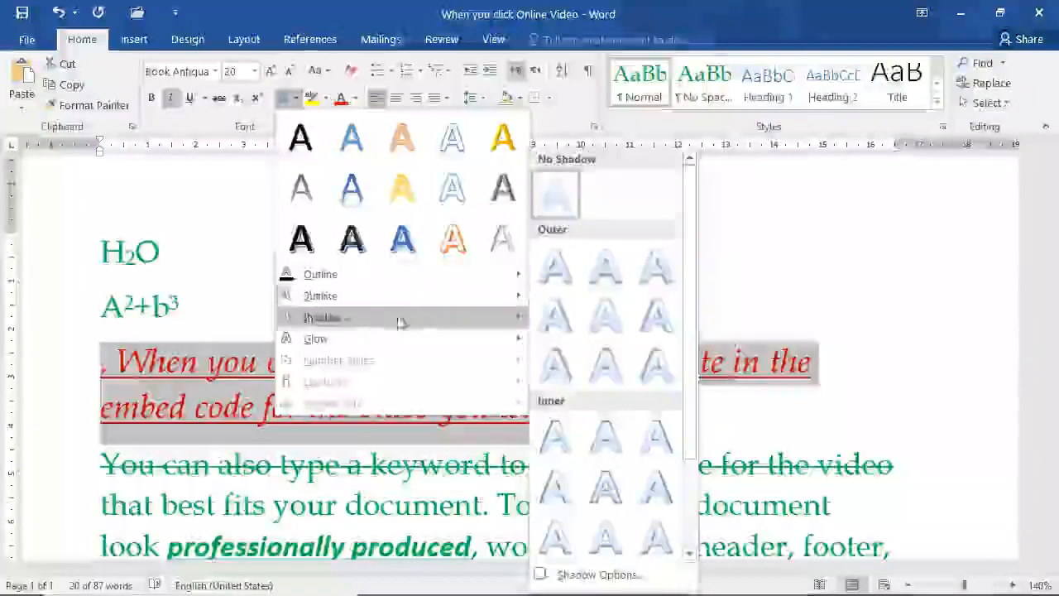
mouse_move(471, 346)
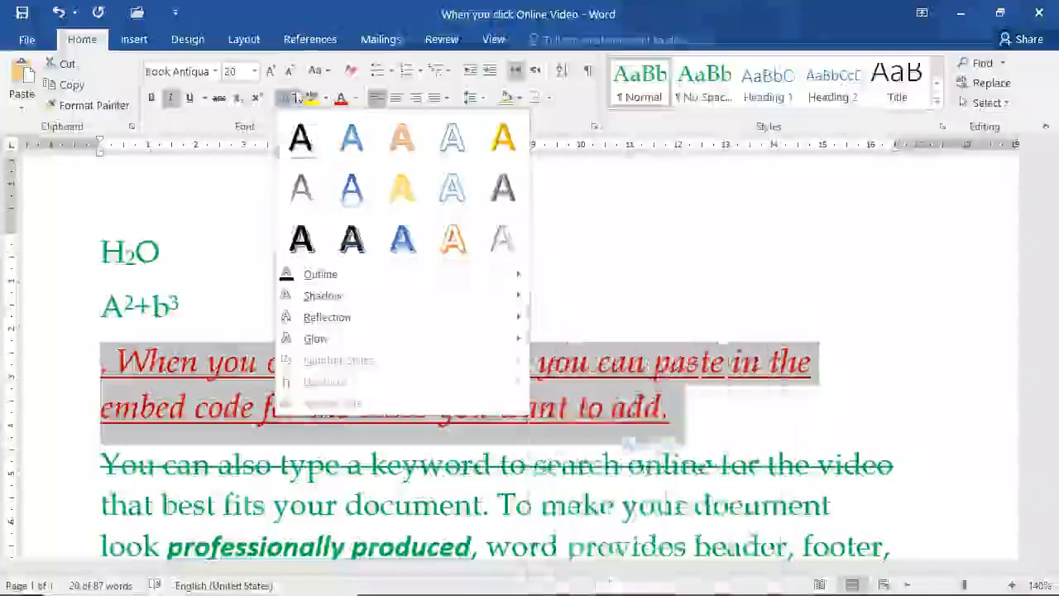
left_click(284, 98)
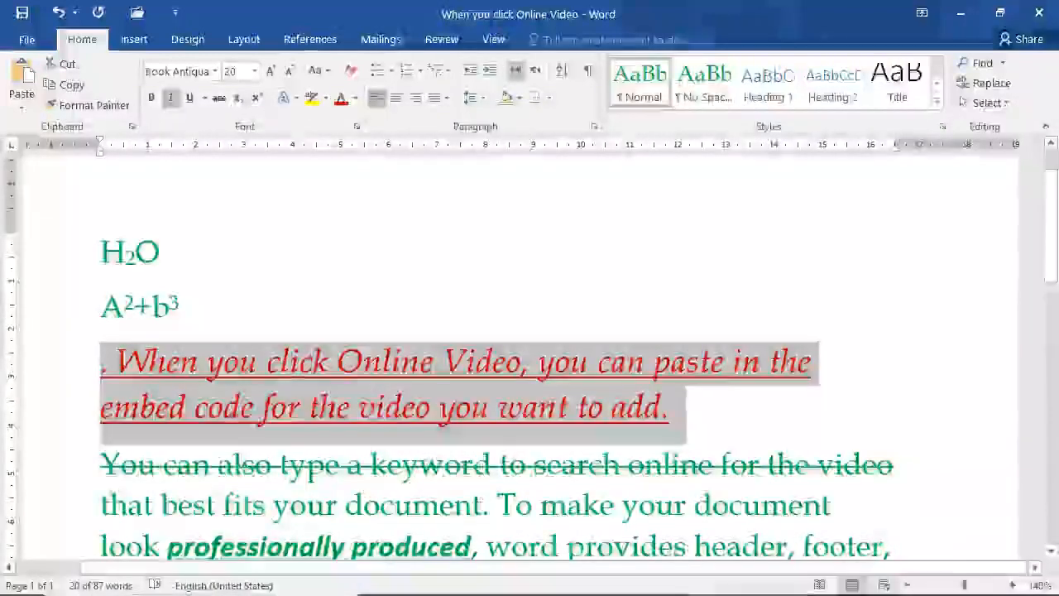
left_click(284, 97)
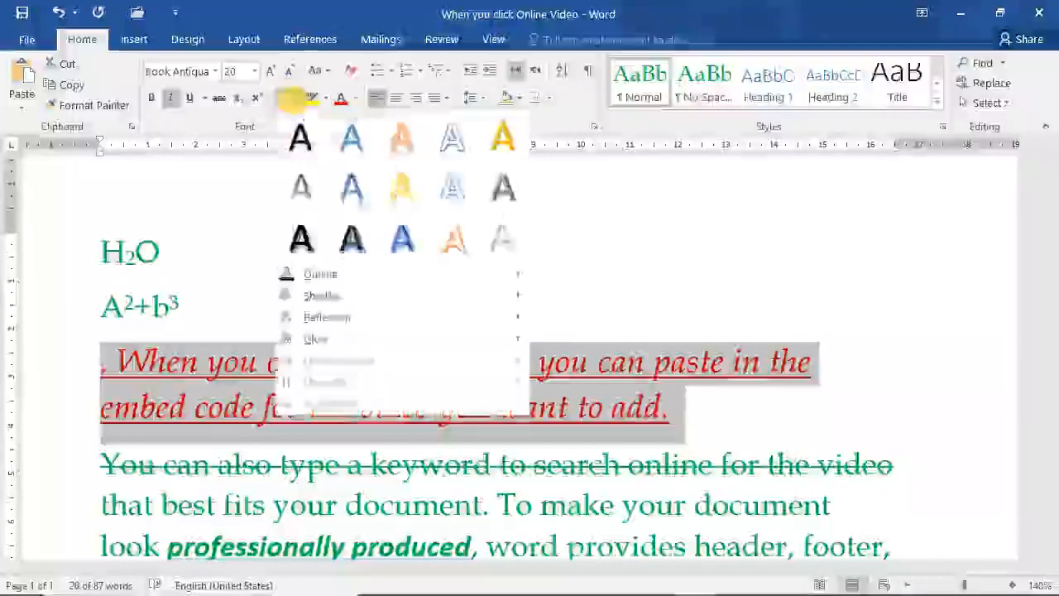
left_click(401, 239)
left_click(180, 305)
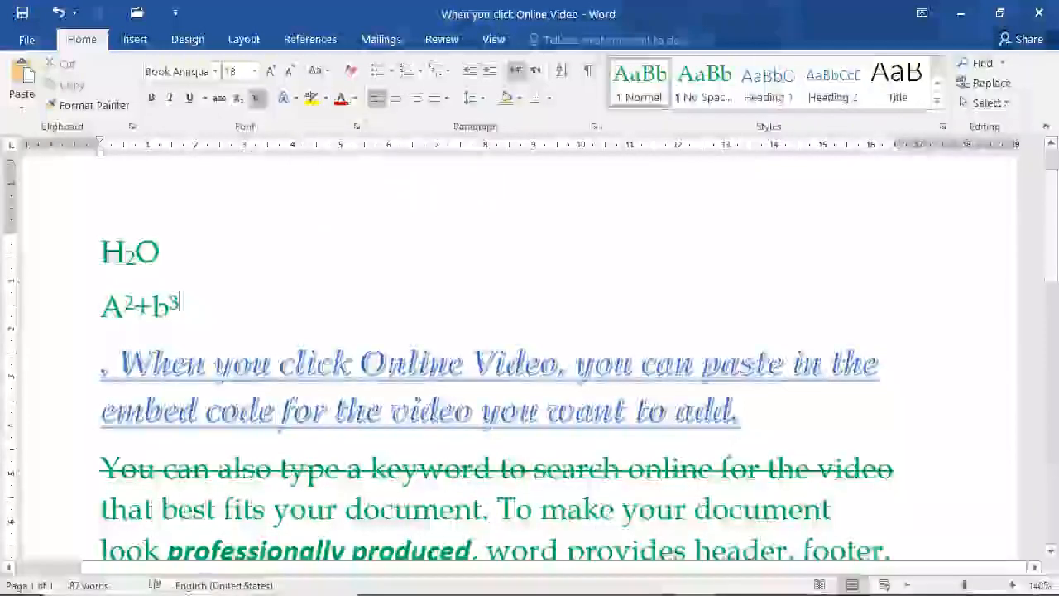
Highlight the first occurrence of the word "document" in the second paragraph in yellow.
triple_click(125, 513)
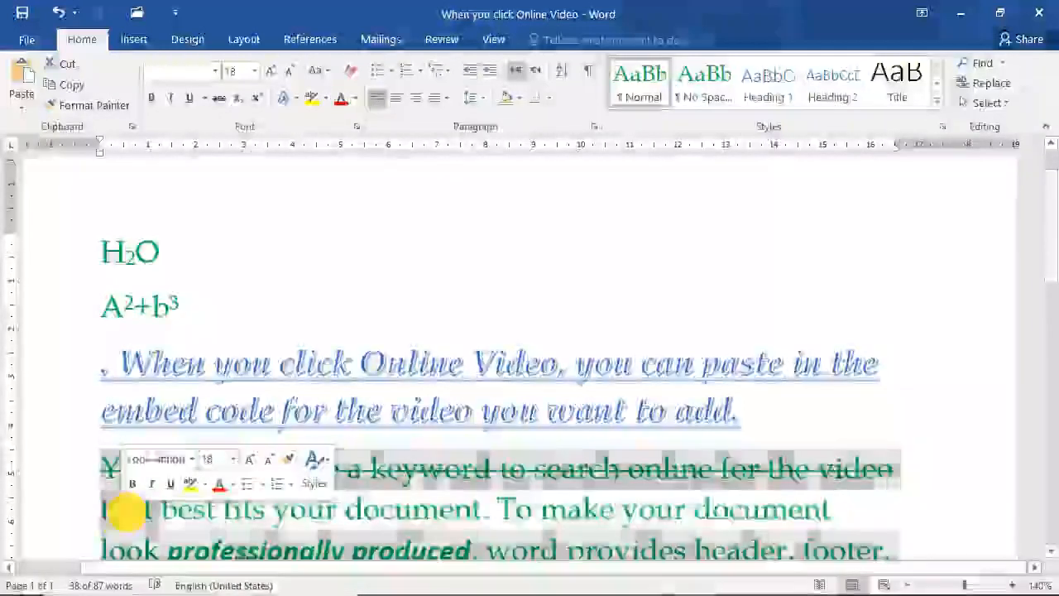
double_click(125, 512)
left_click(468, 504)
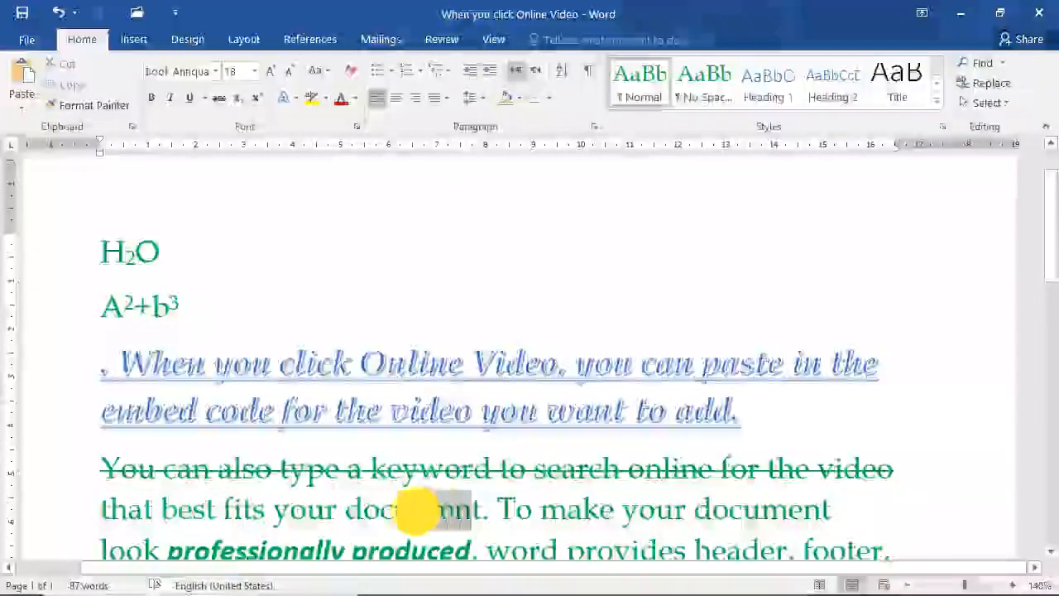
triple_click(356, 509)
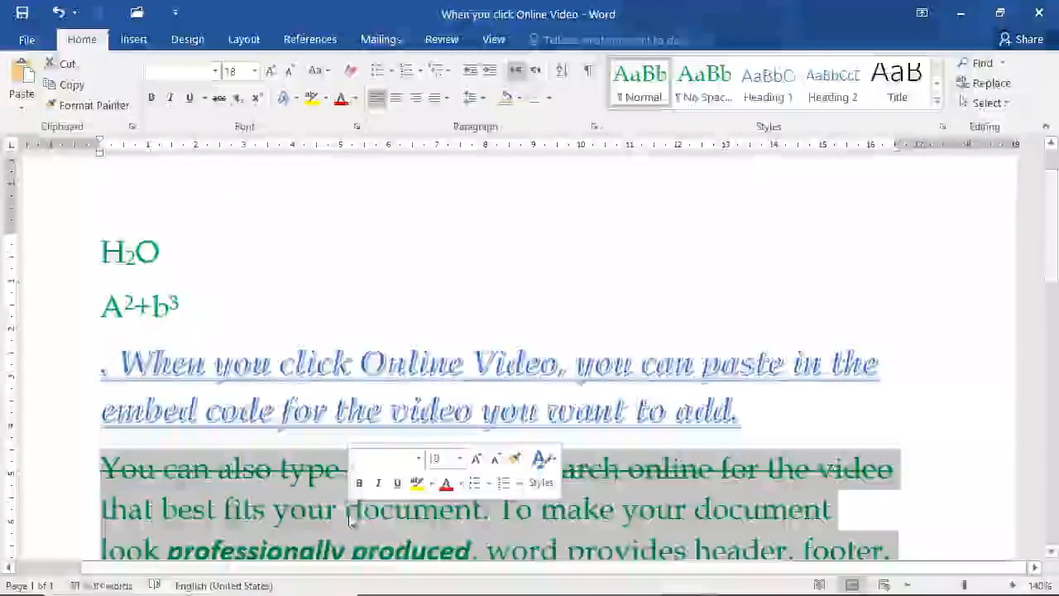
double_click(354, 512)
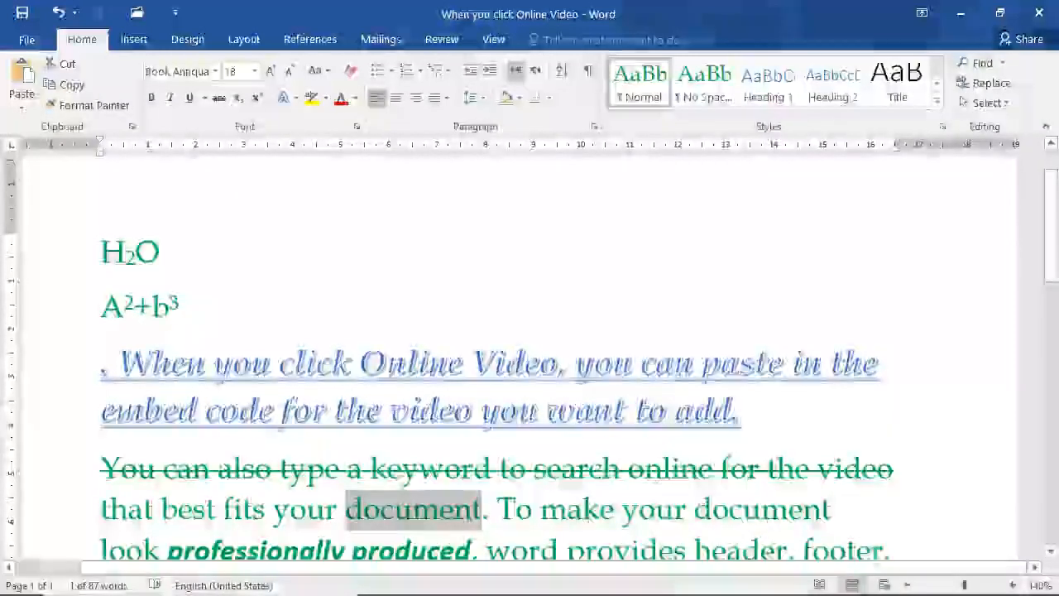
left_click(313, 106)
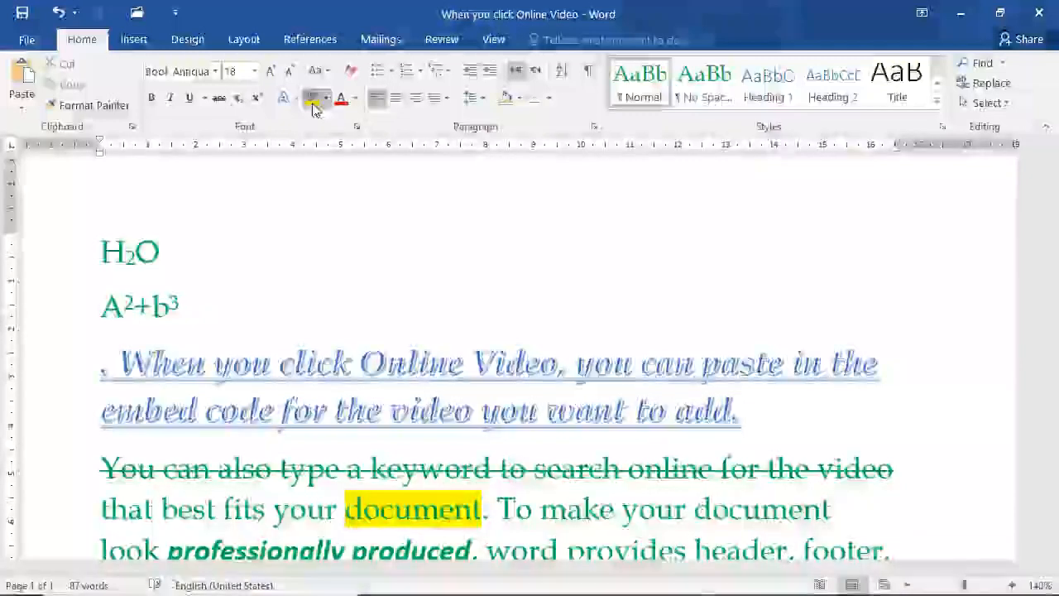
Change the highlight colour of the word "document" after "that best fits your" to red.
key("shift+Right")
key("shift+Right")
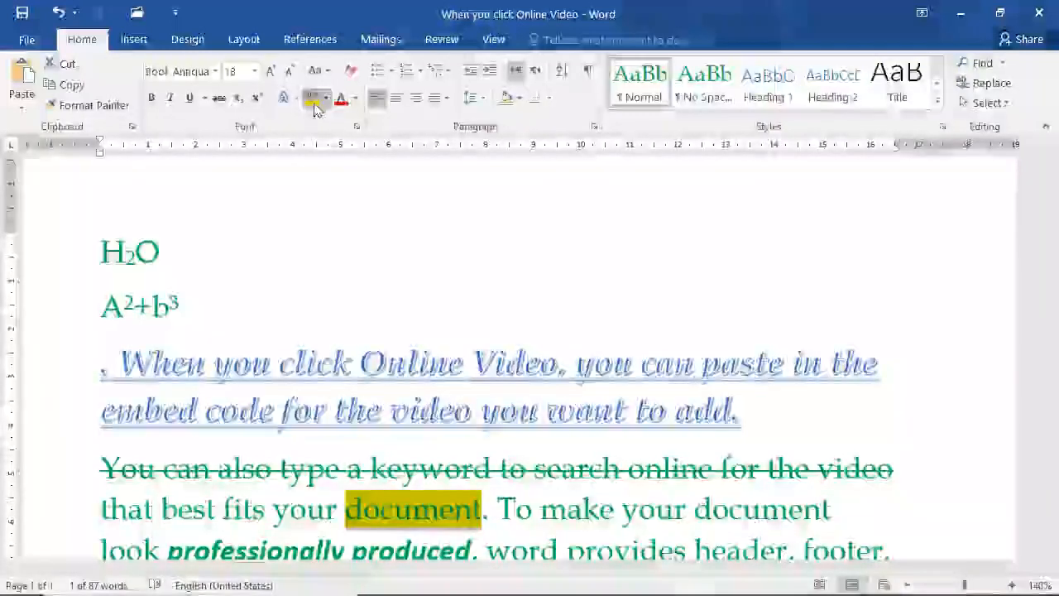
left_click(326, 108)
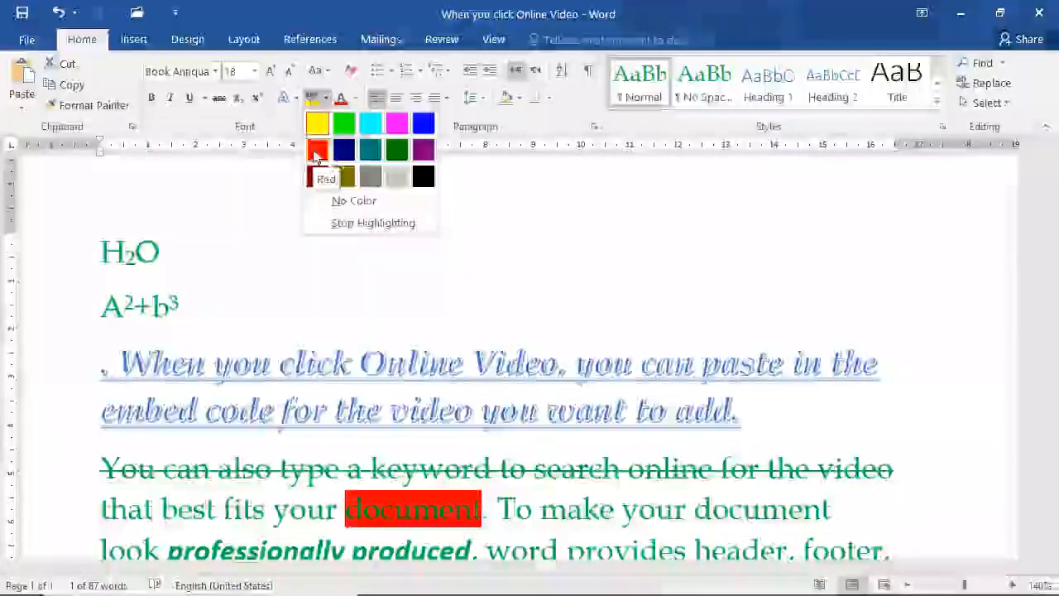
left_click(343, 176)
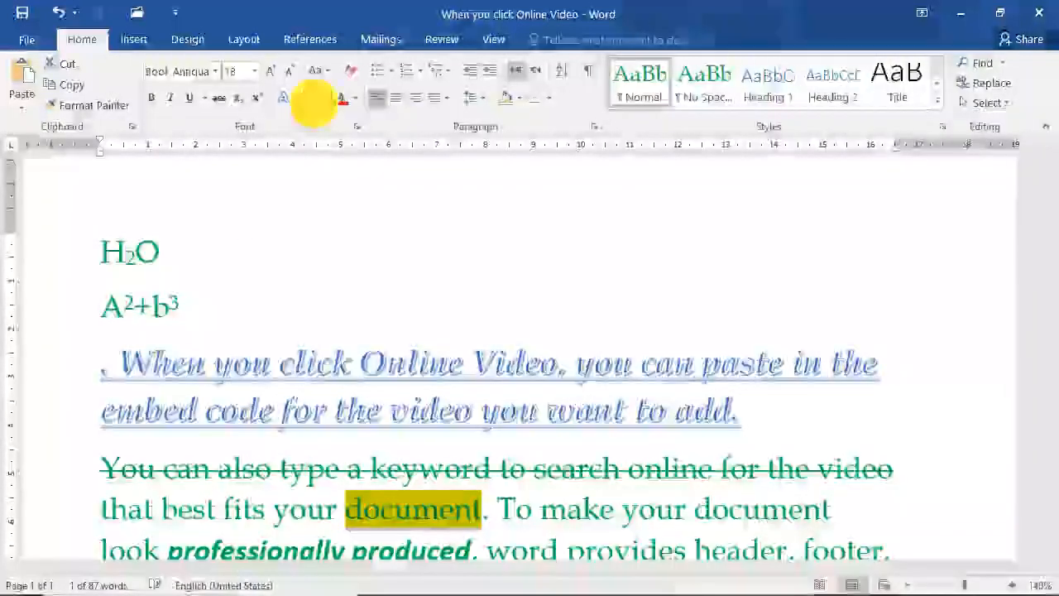
triple_click(364, 494)
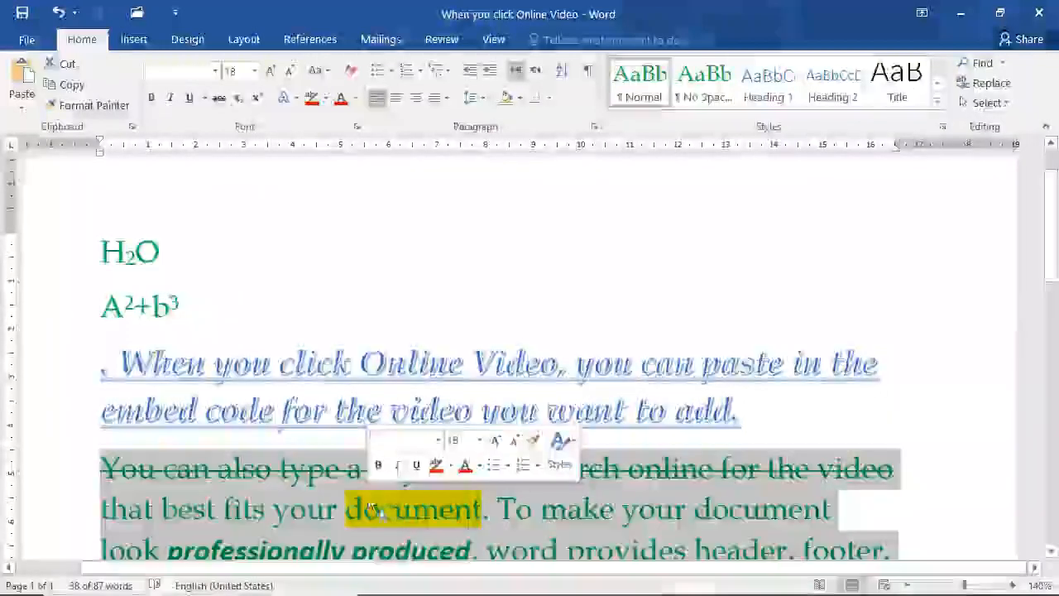
left_click(368, 501)
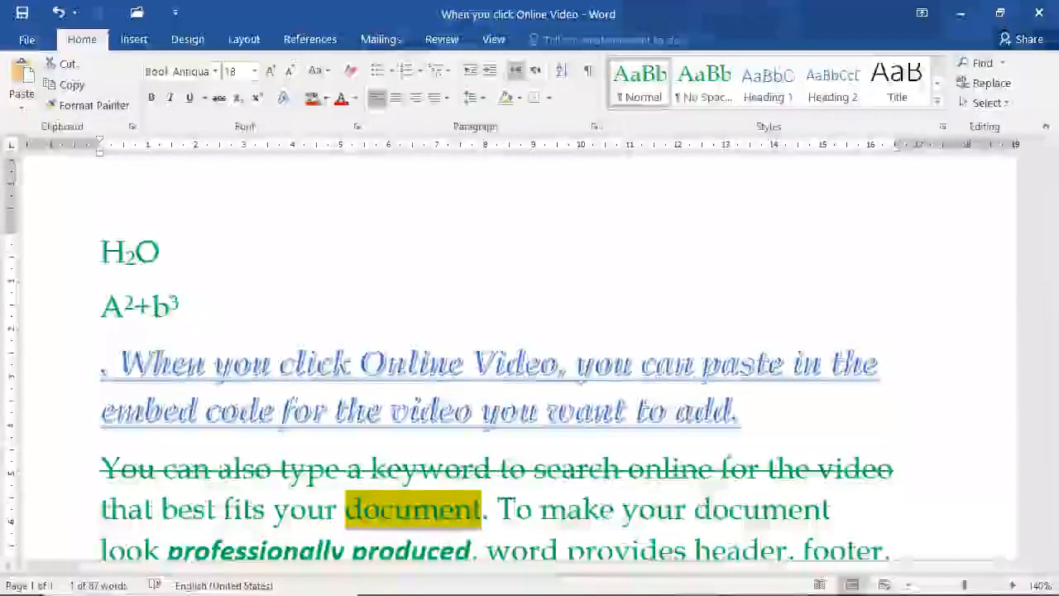
left_click(310, 104)
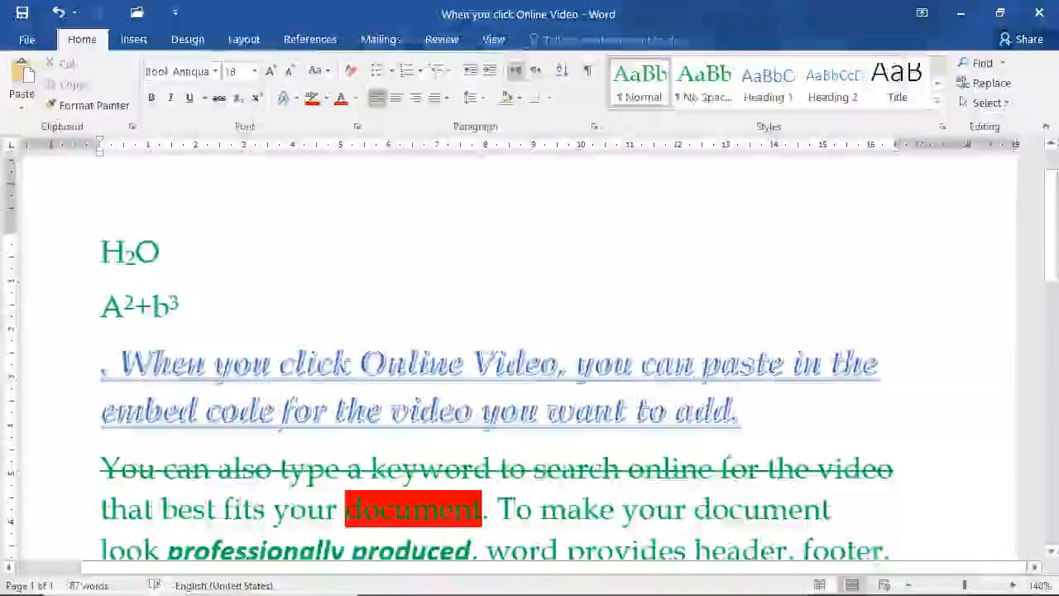
Set the font colour of the word "your" before the highlighted "document" to the standard dark red.
left_click(300, 508)
double_click(299, 508)
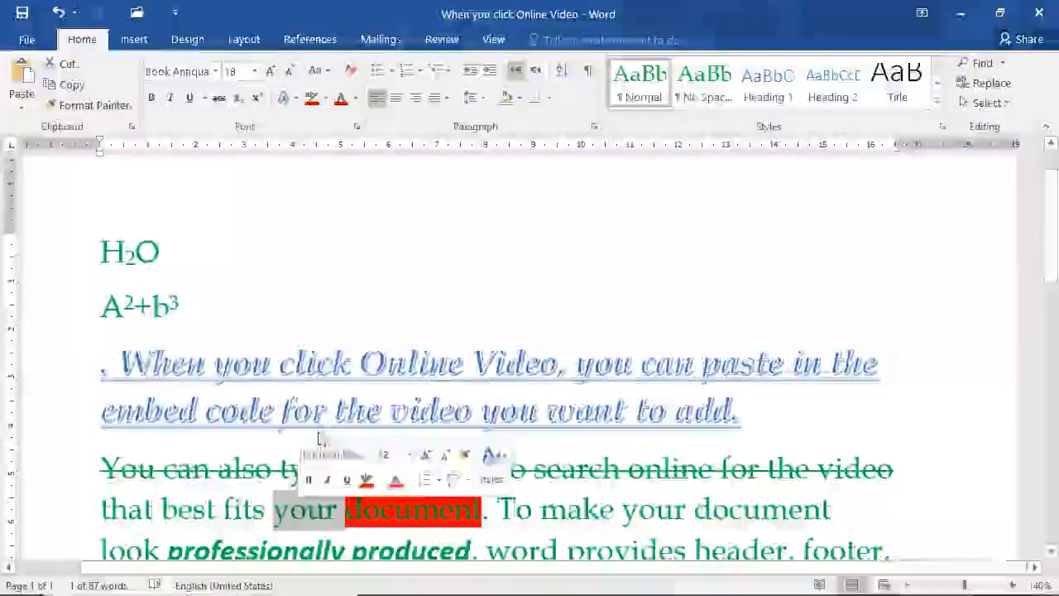
left_click(356, 98)
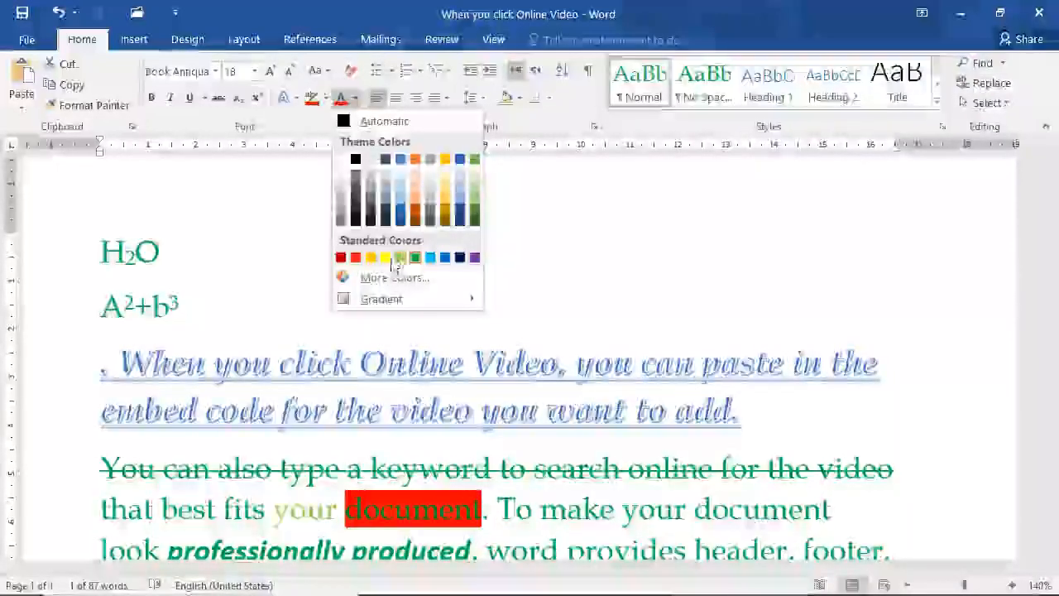
left_click(341, 259)
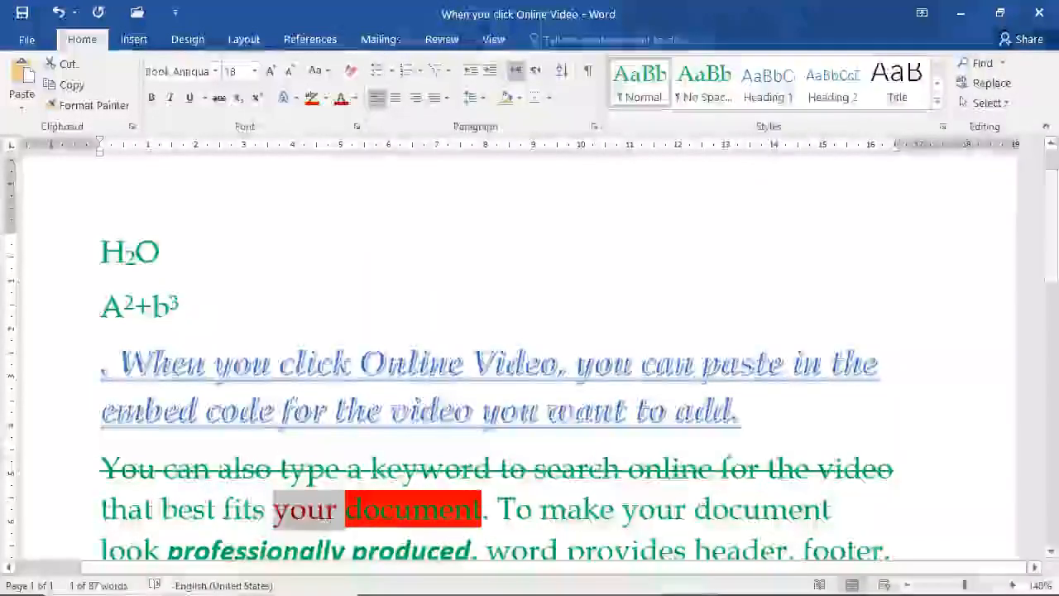
Clear all formatting from the first line of the "When you click Online Video" paragraph.
left_click(217, 370)
double_click(217, 370)
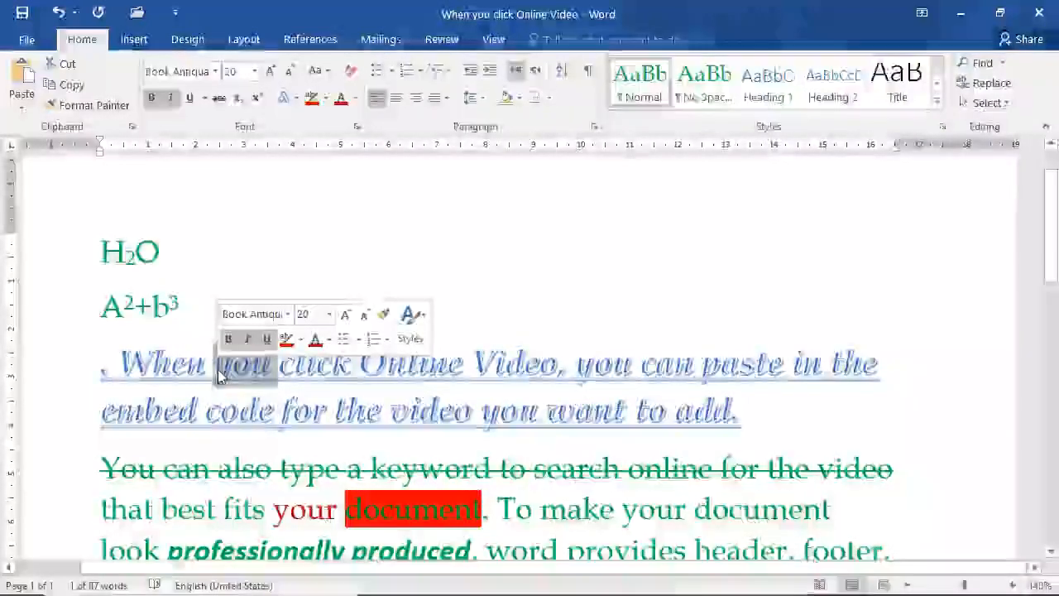
left_click(70, 379)
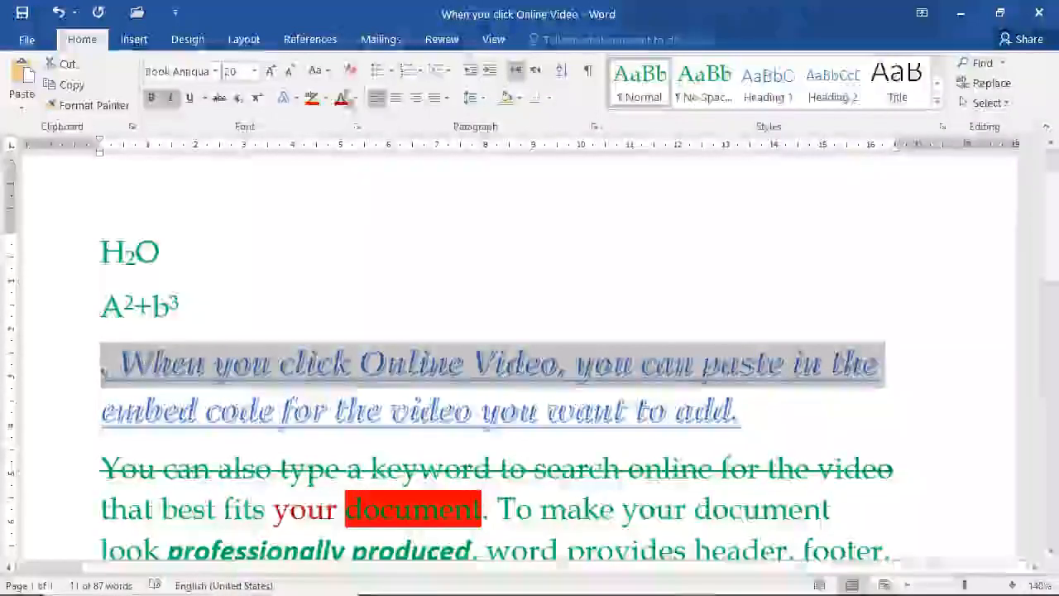
left_click(350, 80)
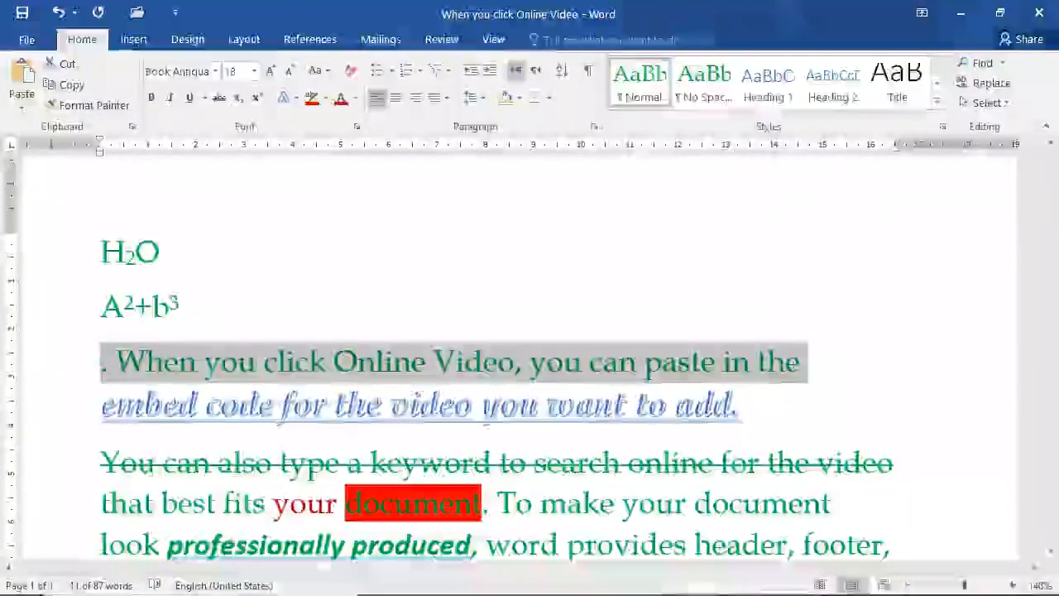
left_click(272, 362)
Insert three empty lines above the H2O formula and place the cursor on the first one.
left_click(74, 244)
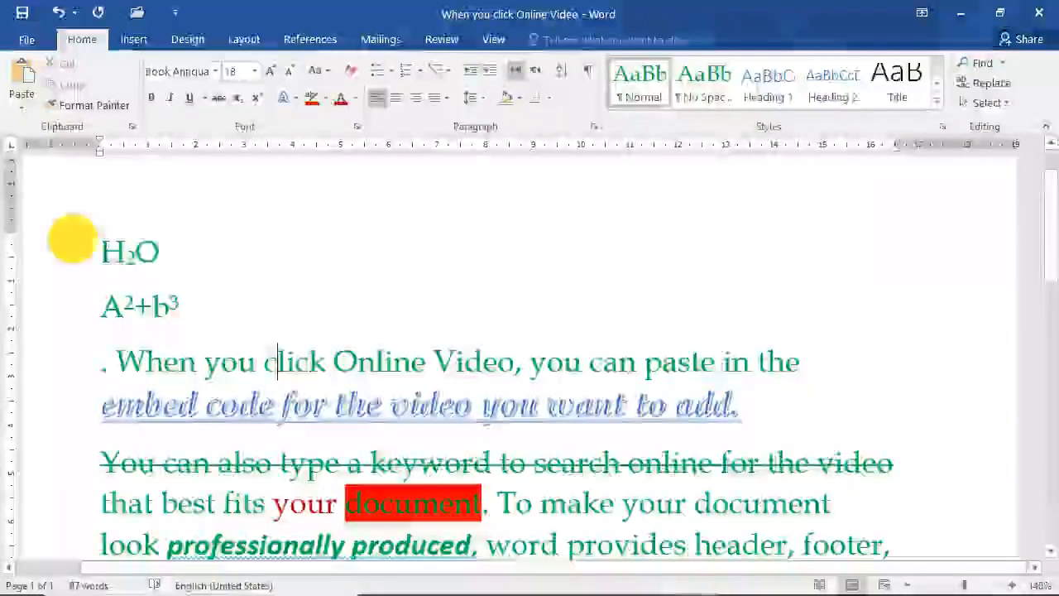
key("Left")
key("Return")
key("Return")
key("Return")
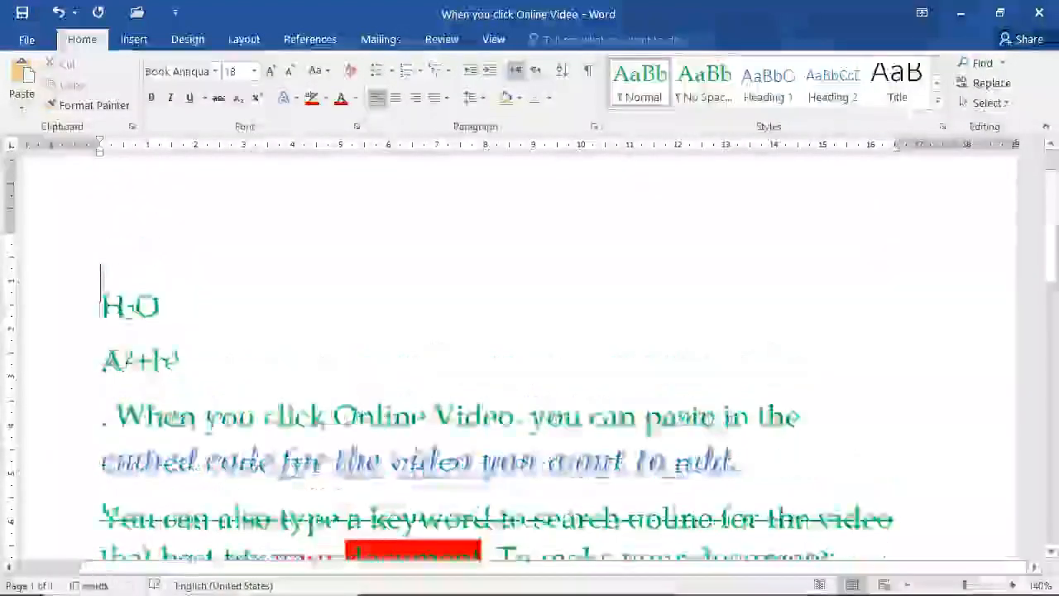
key("Up")
key("Up")
Enter the sample words Sadfa, Asdfads and Adsad on separate lines above the H2O formula.
type("sadfa")
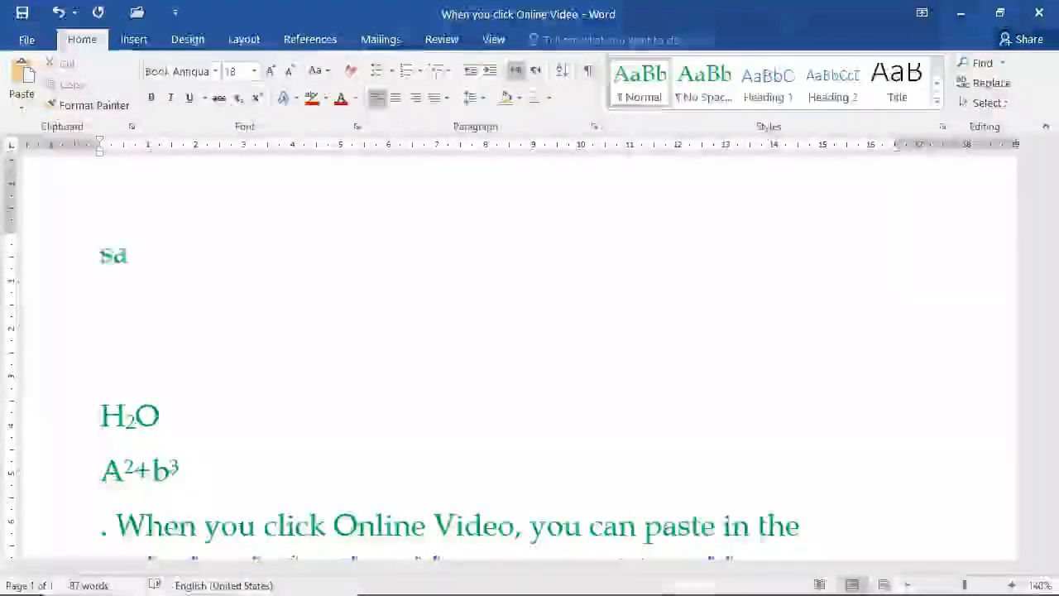
key("Return")
type("asdfads")
key("Return")
type("adsad")
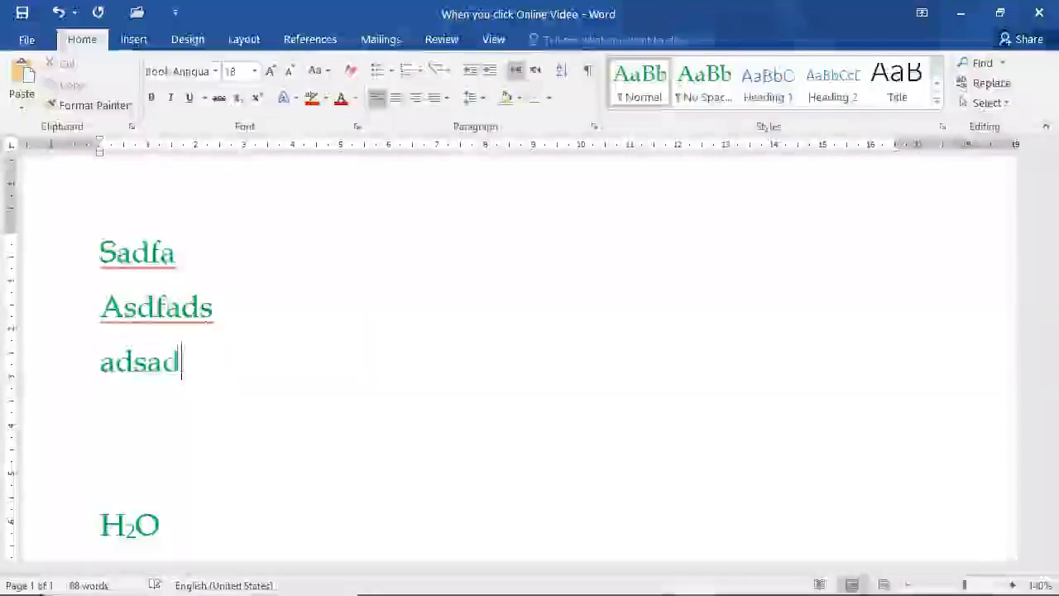
key("Return")
Replace the first placeholder word, Sadfa, with four sample first names, each on its own line.
key("Up")
key("Up")
key("Up")
key("shift+Down")
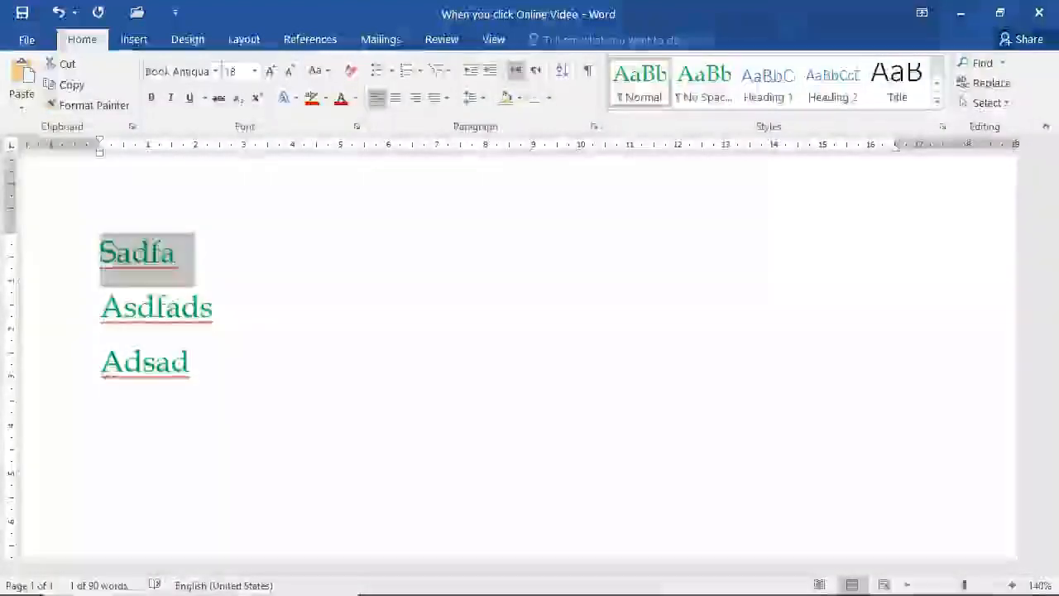
type("Sadia")
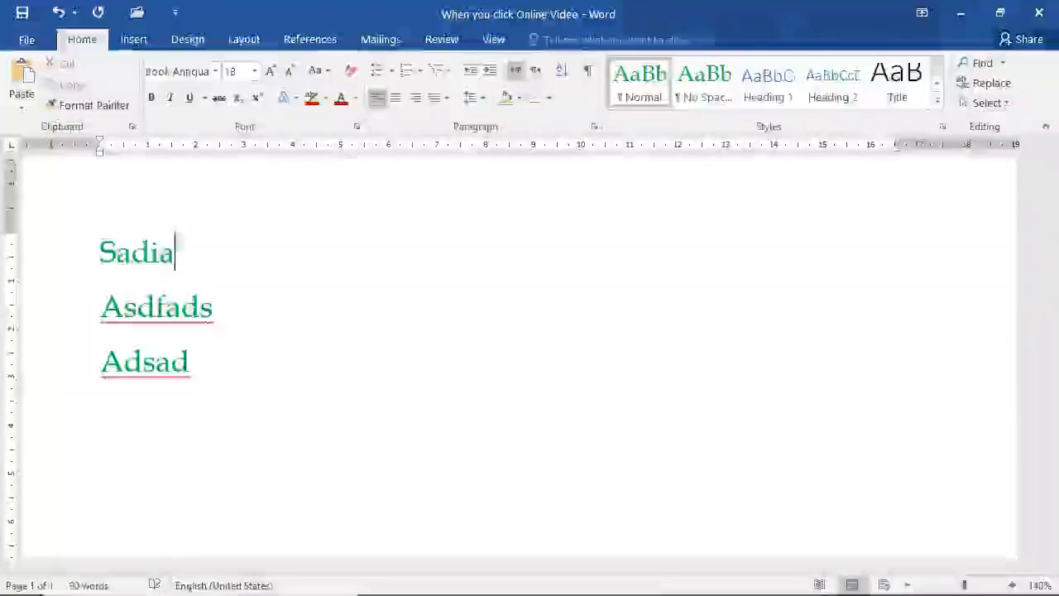
key("Return")
type("Asad")
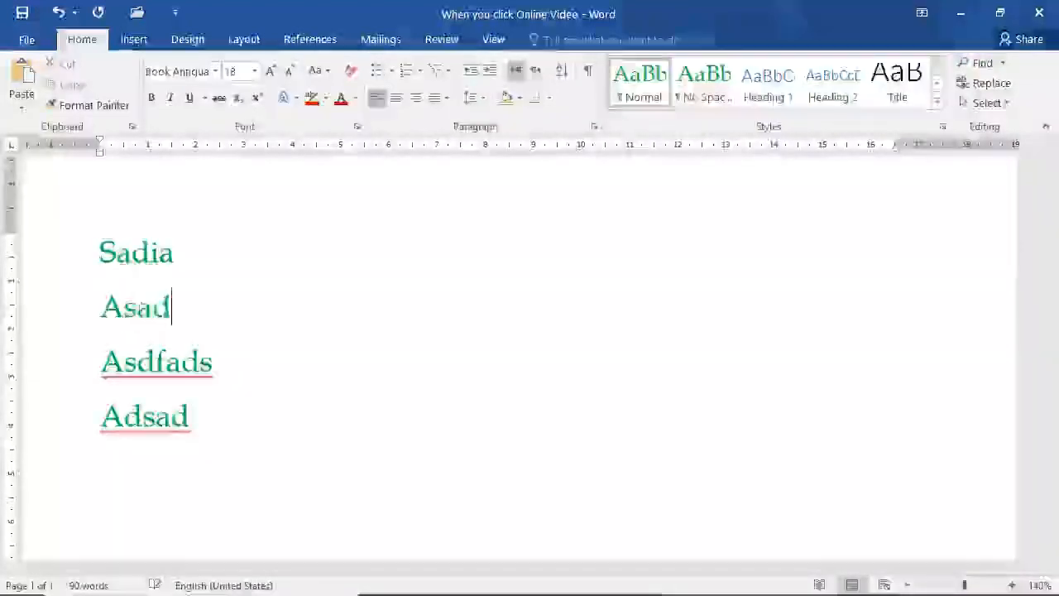
key("Return")
type("Farhan")
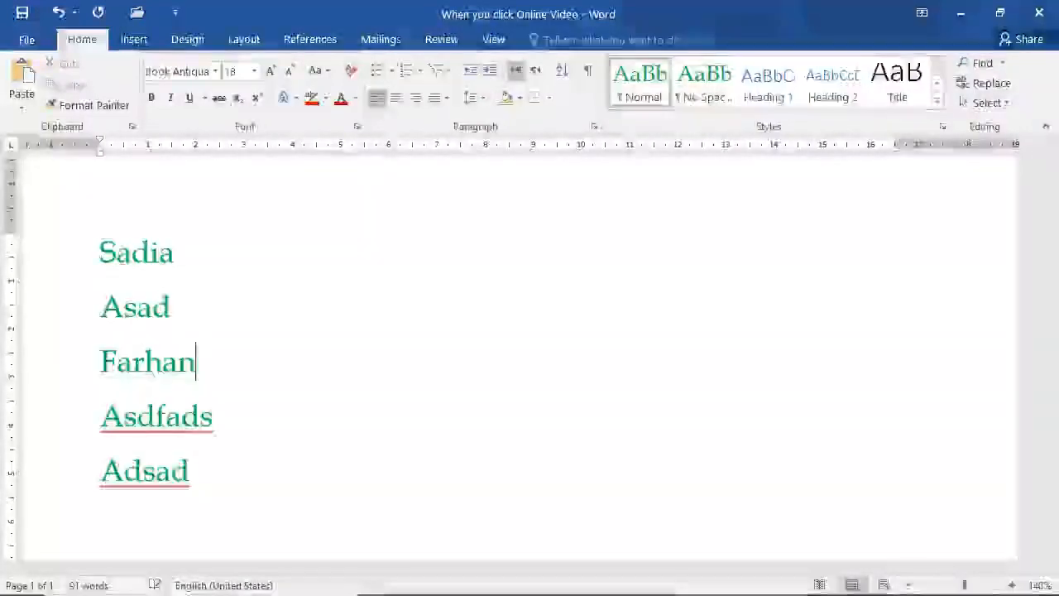
key("Return")
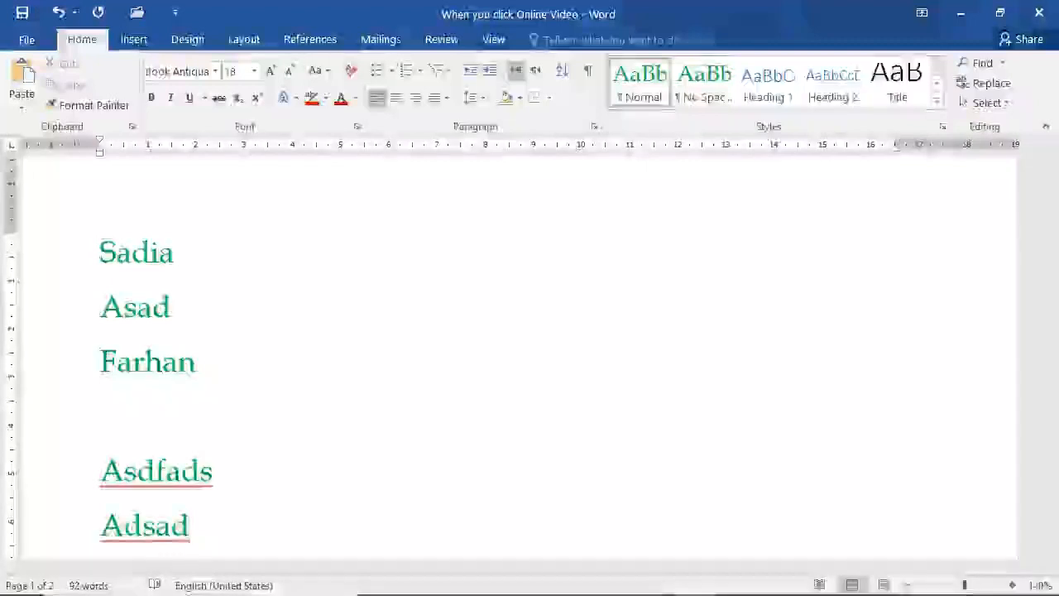
type("Kiran")
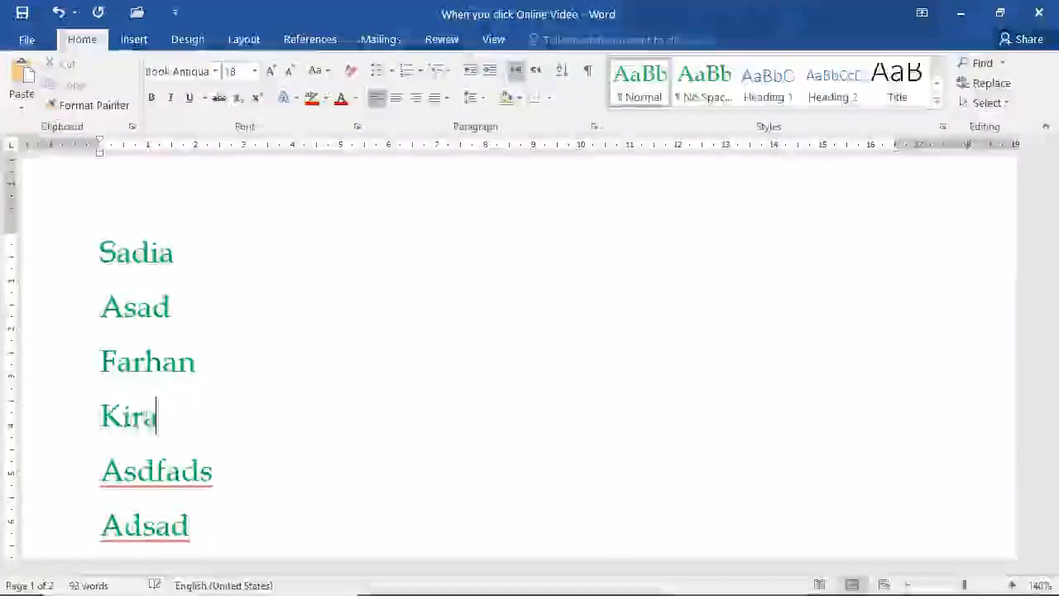
Delete the leftover placeholder lines Asdfads and Adsad below the names and return the cursor to the first name.
key("Down")
key("Home")
key("shift+Down")
key("shift+Down")
key("shift+Down")
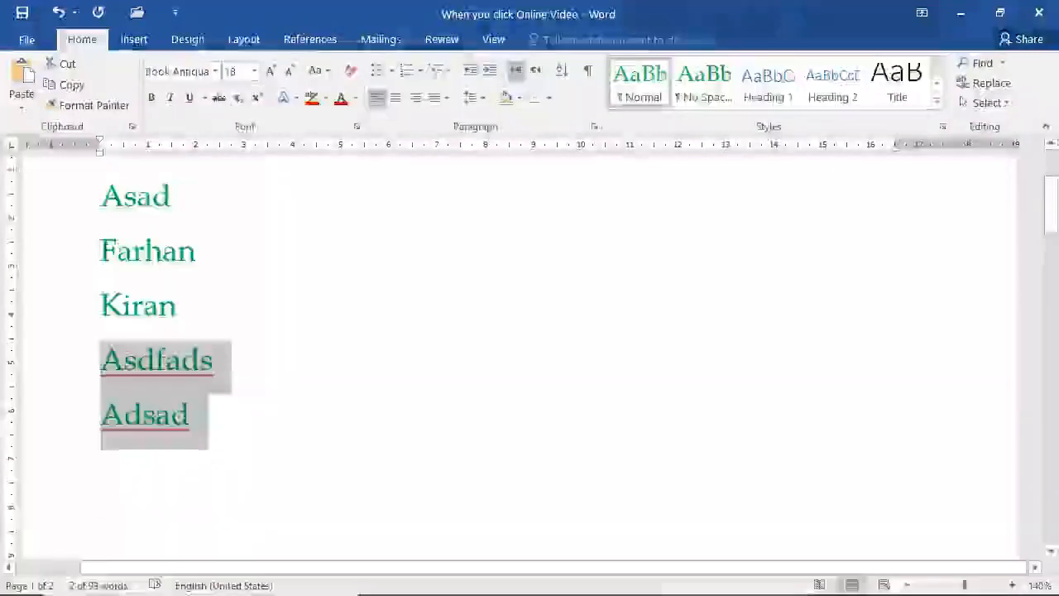
key("Delete")
key("Up")
key("Up")
key("Up")
key("Up")
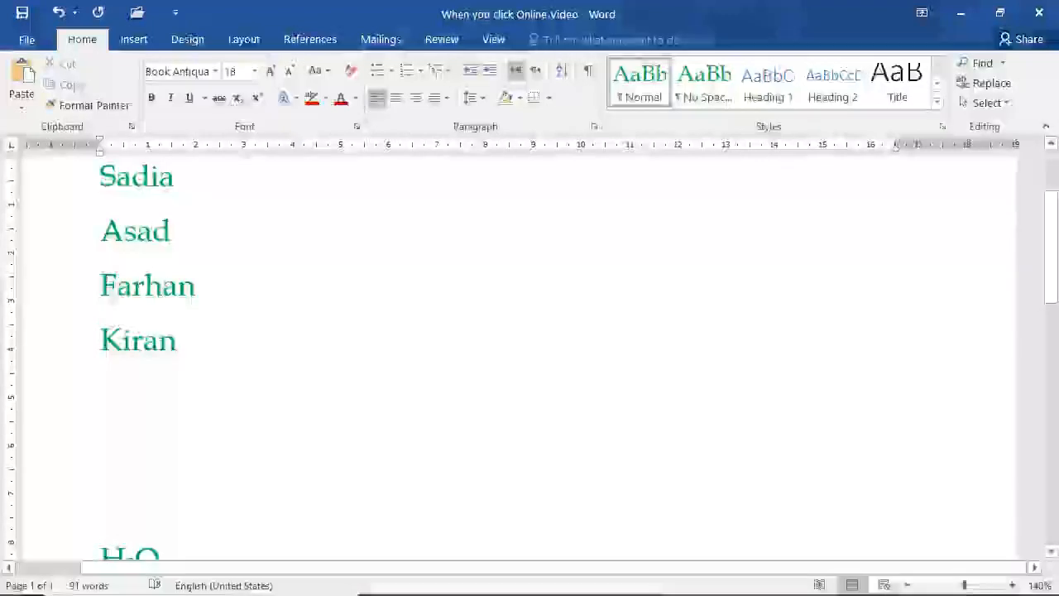
Format all four names as a bulleted list with the arrowhead bullet.
left_click(393, 73)
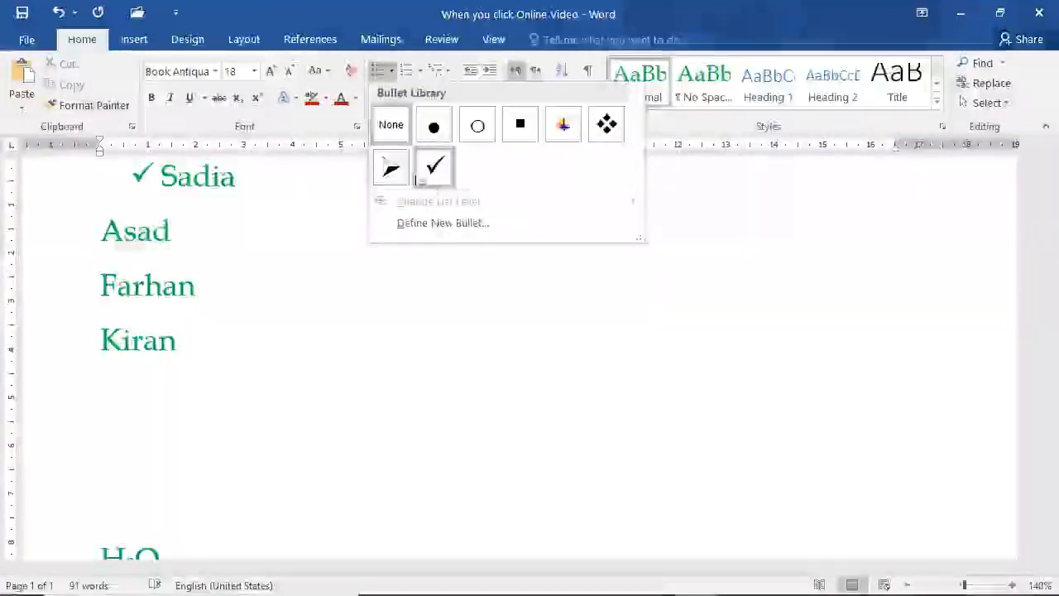
left_click(301, 220)
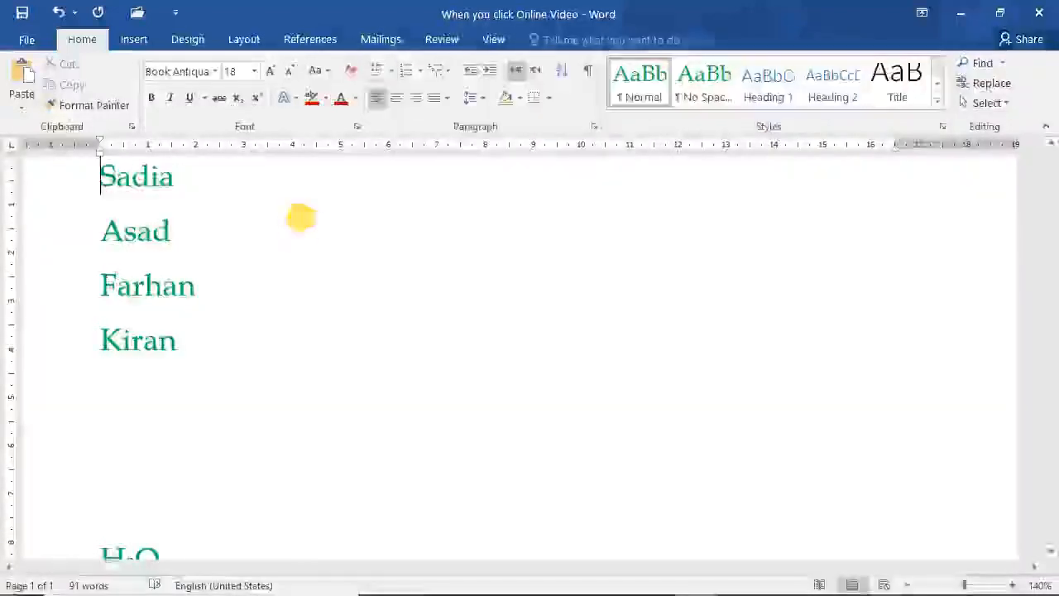
left_click_drag(41, 183, 129, 340)
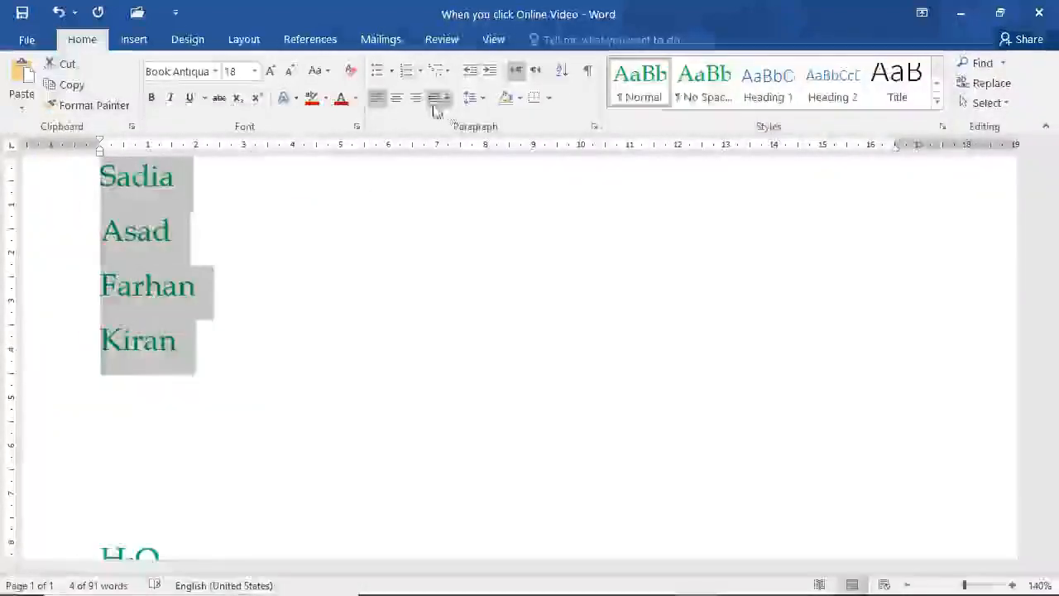
left_click(391, 70)
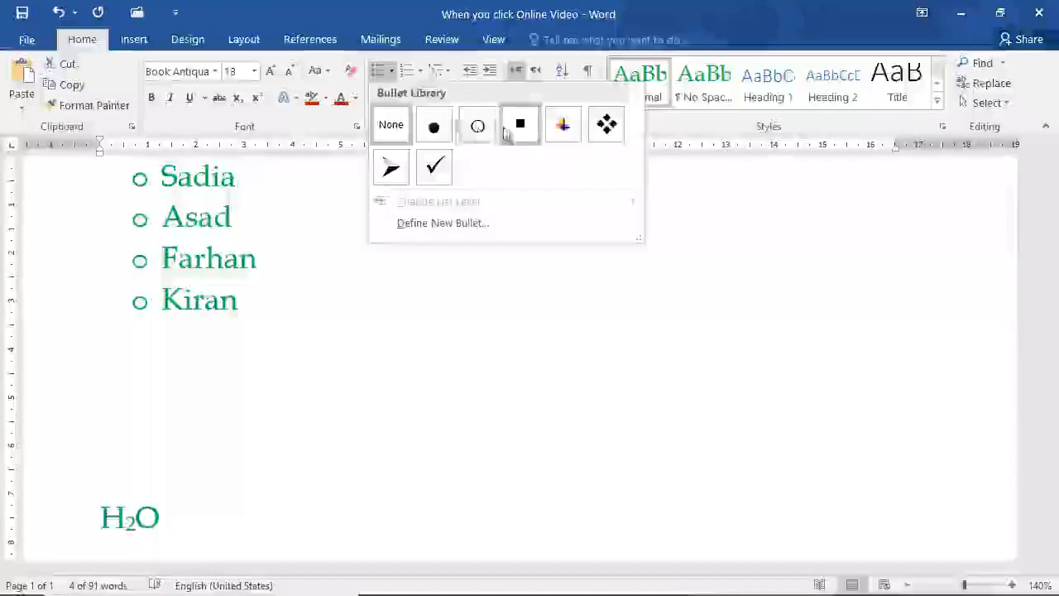
left_click(401, 168)
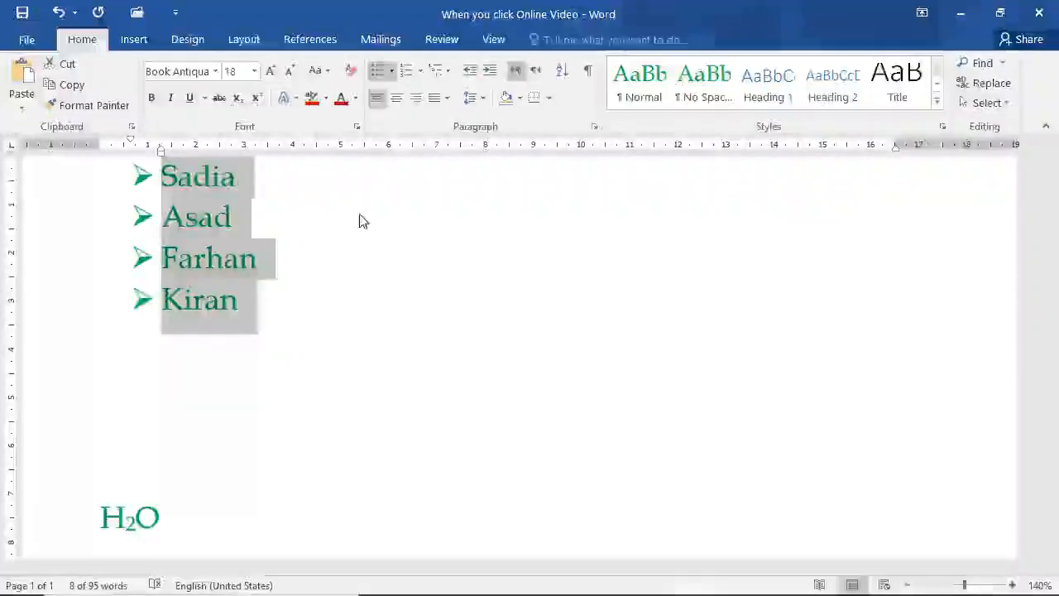
Number the four names with lowercase Roman numerals (i., ii., iii.), and change them to the 1), a), i) multilevel list.
left_click(421, 73)
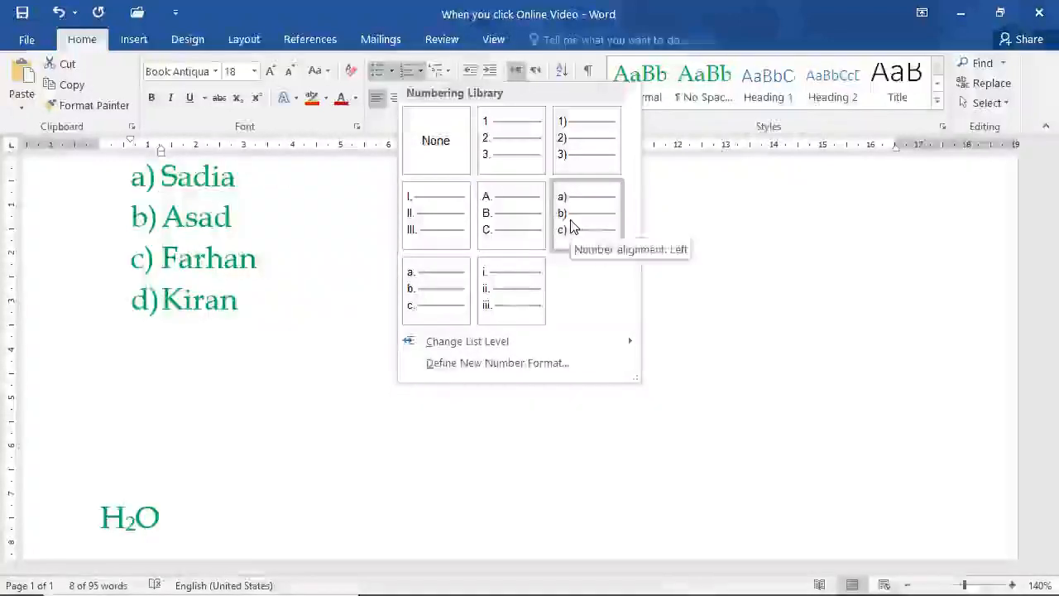
left_click(492, 302)
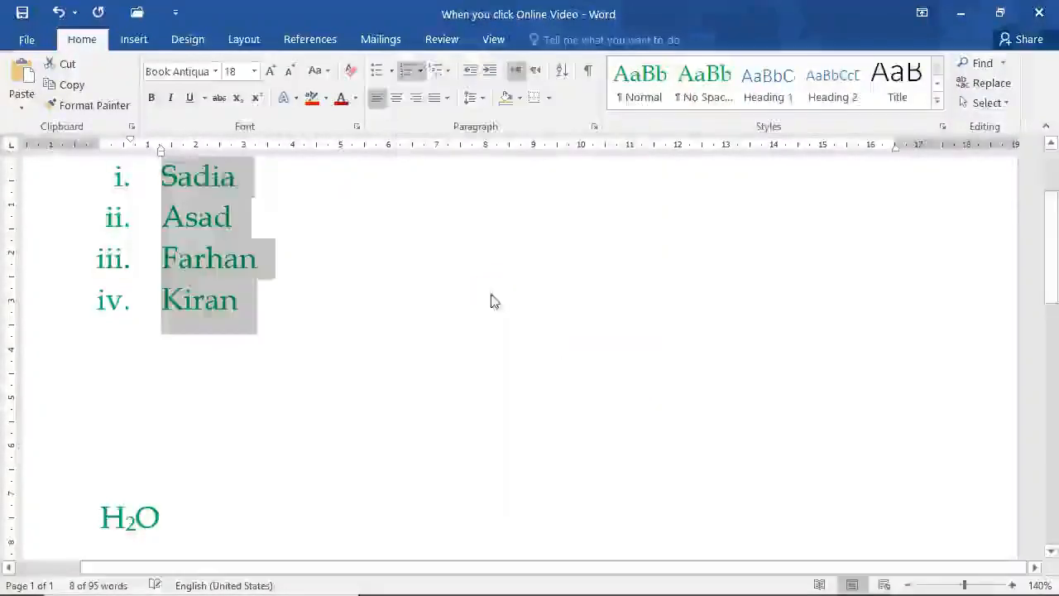
left_click(445, 72)
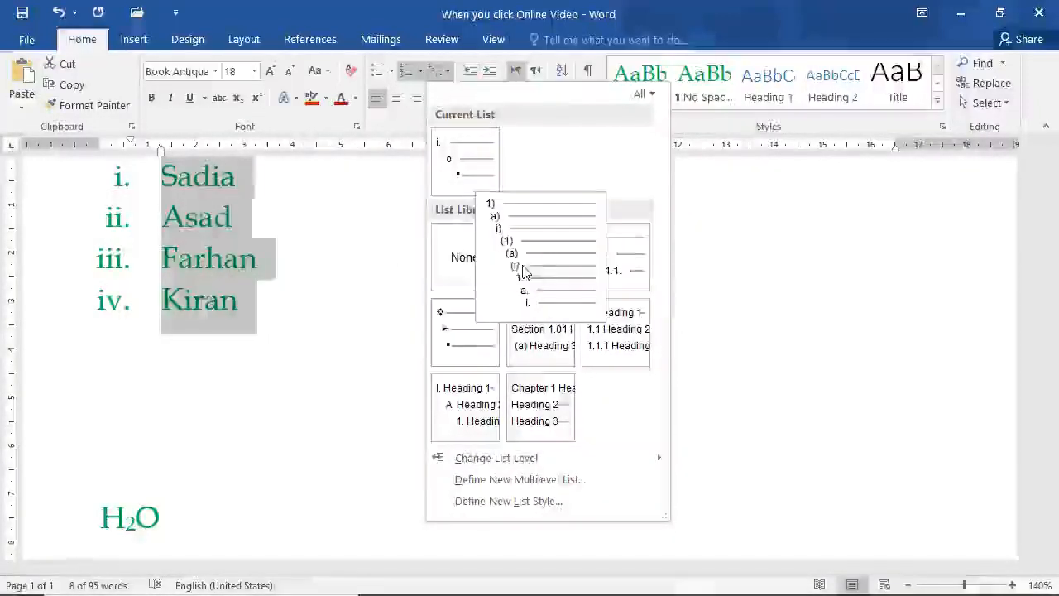
left_click(523, 270)
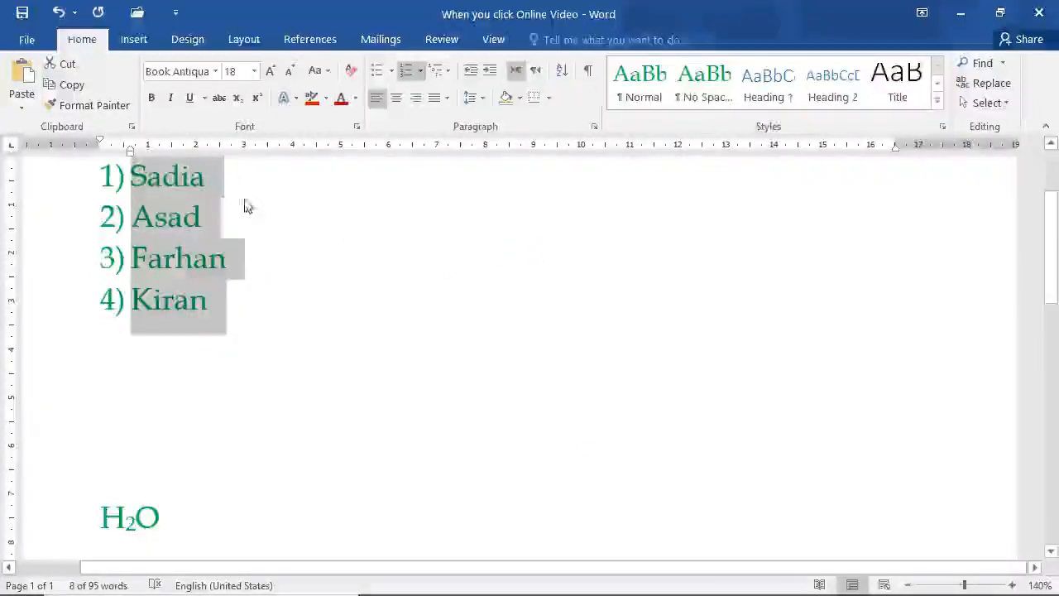
Add the second-level items English, Maths, Chemistry and Language under the first name in the list.
left_click(194, 181)
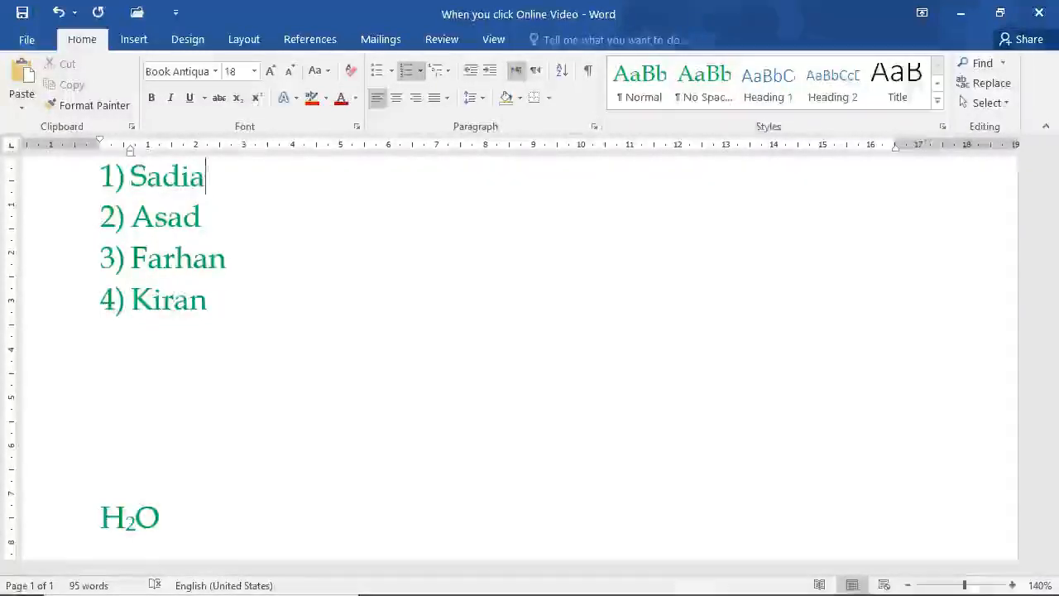
key("Return")
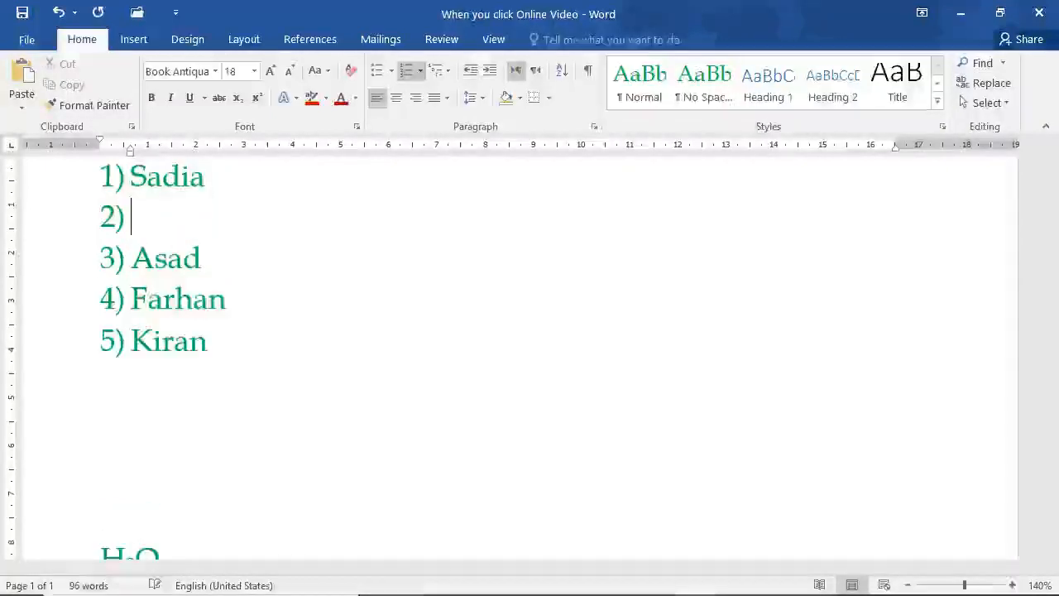
key("Tab")
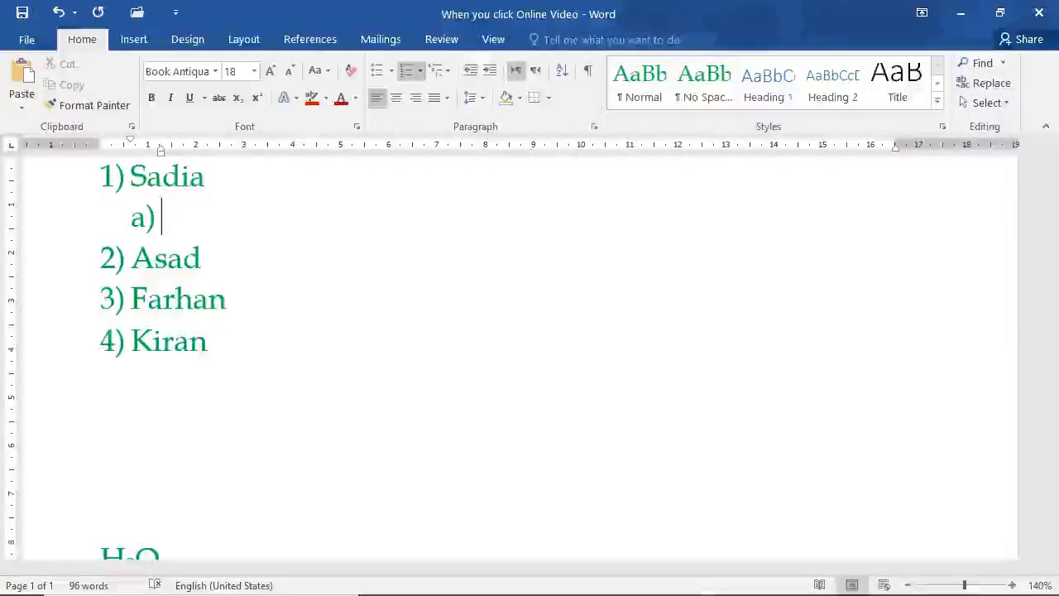
type("Eng")
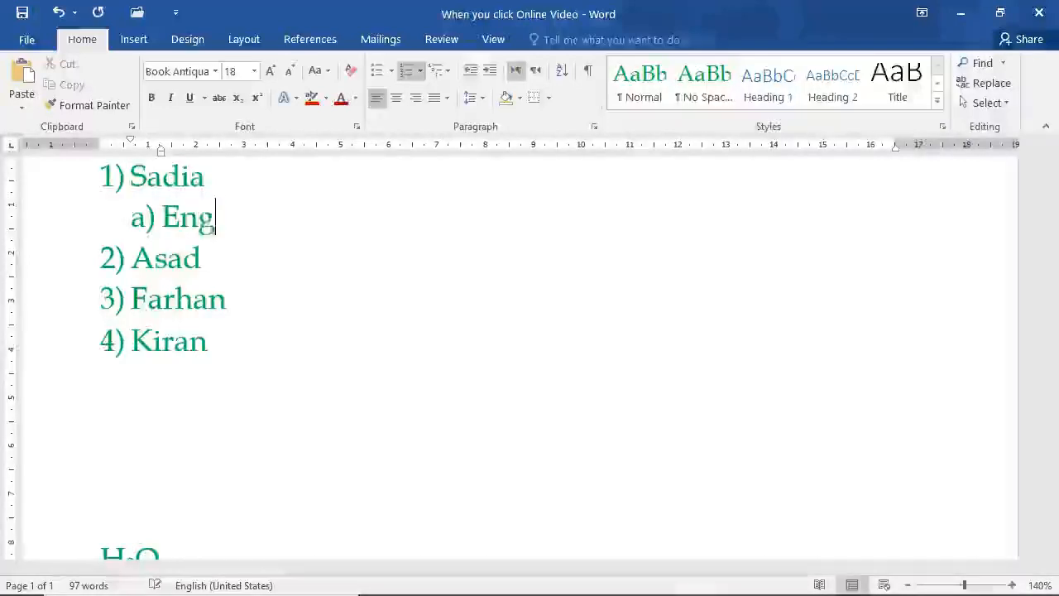
type("lish")
key("Return")
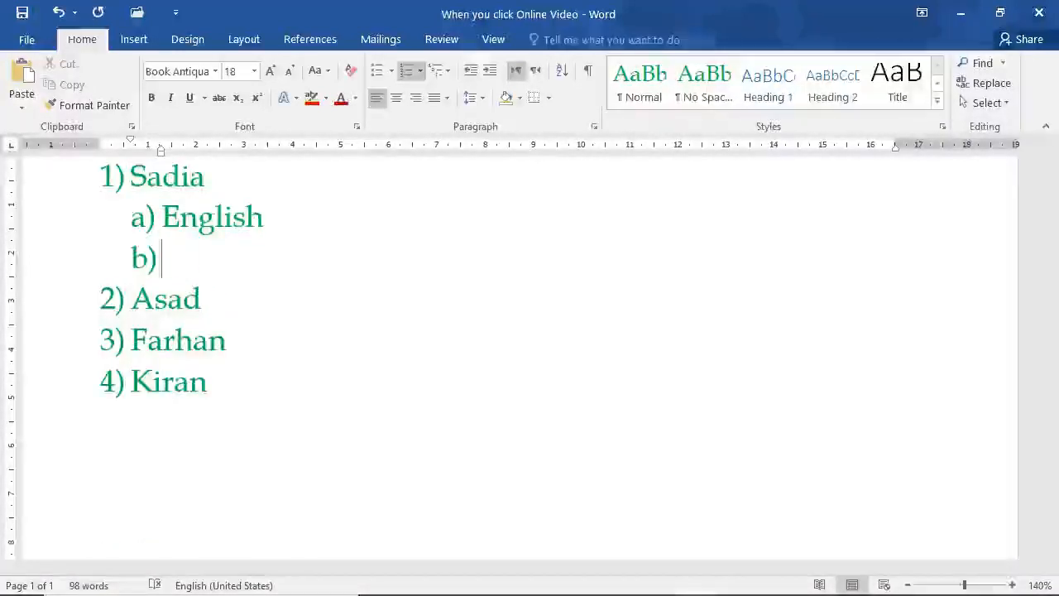
type("Maths")
key("Return")
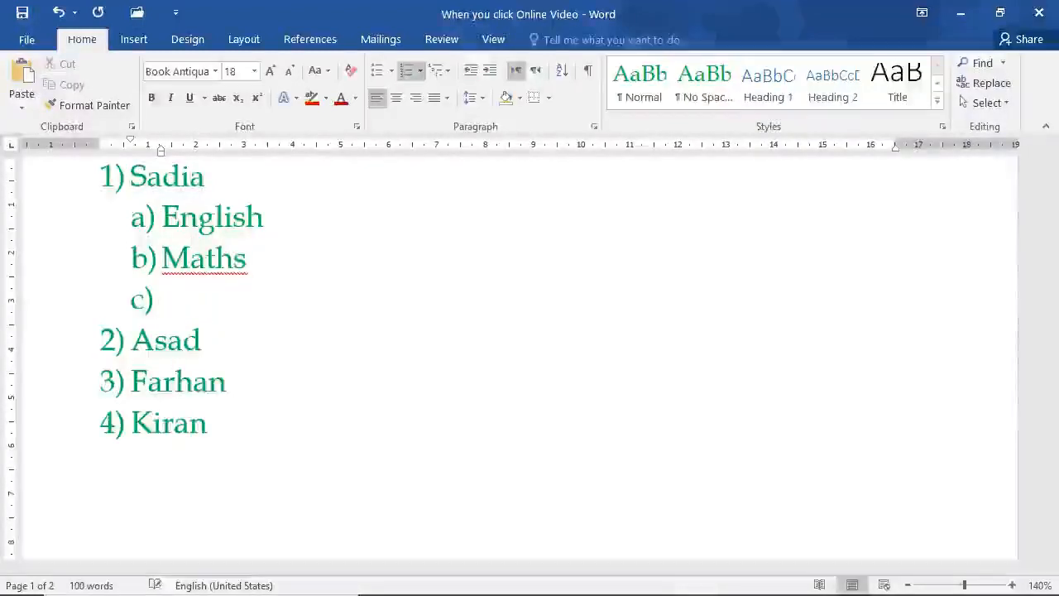
type("Chemistry")
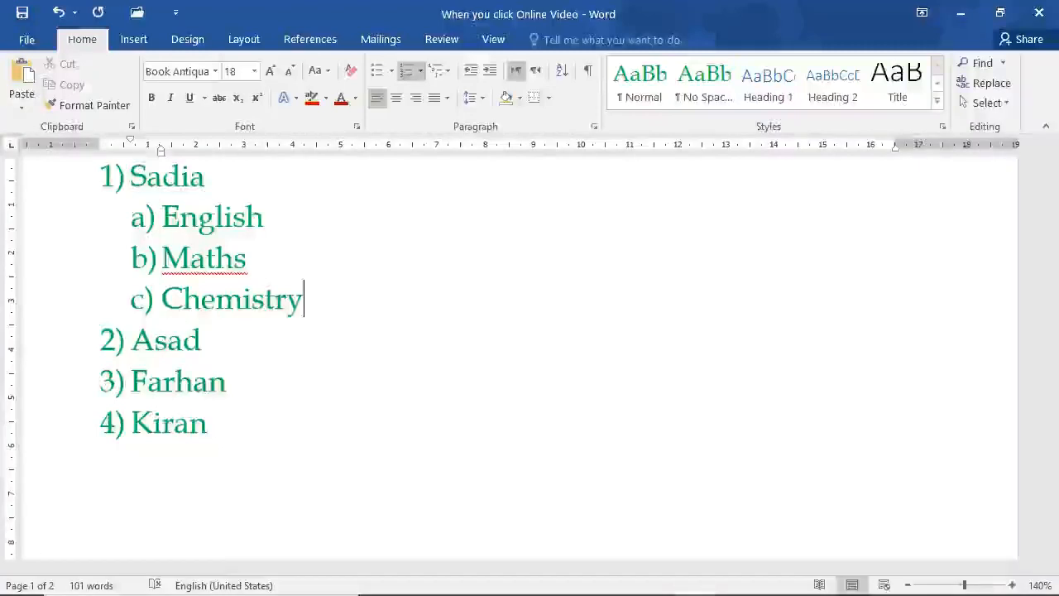
key("Return")
type("L")
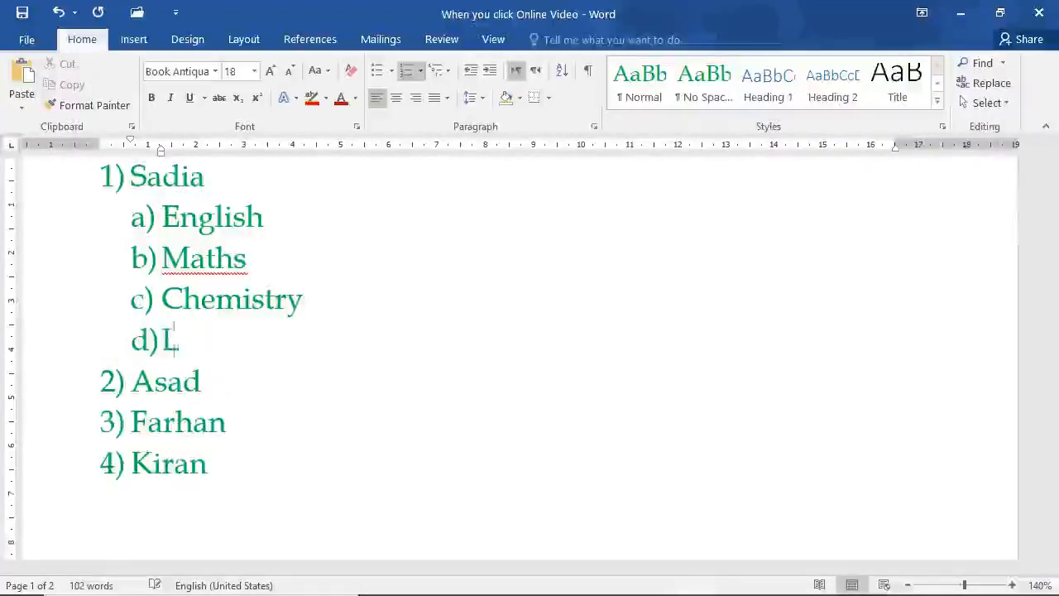
type("anguage")
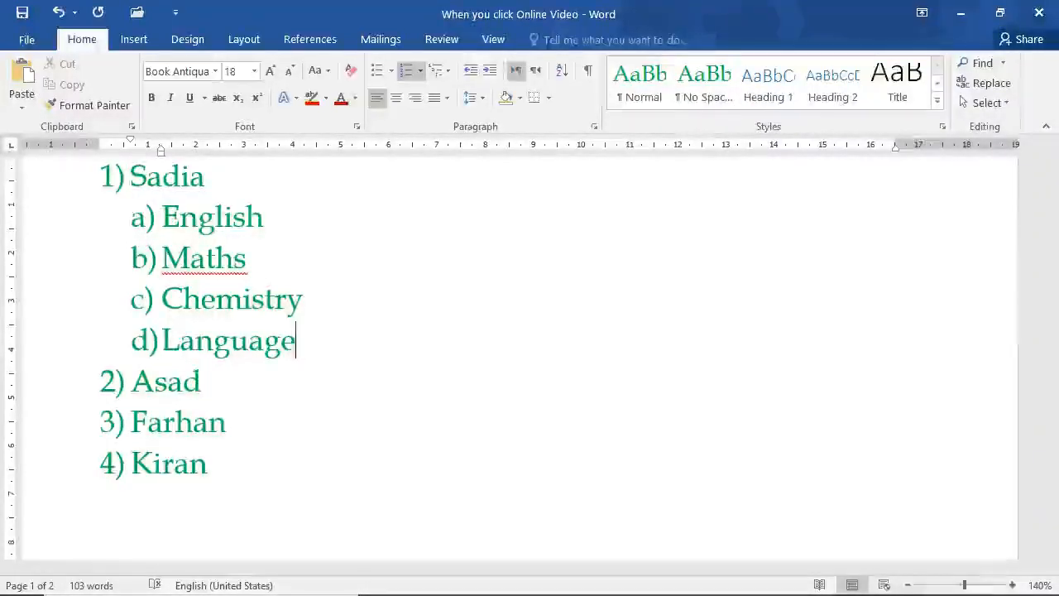
Add the third-level items Chinese, English and French under Language.
key("Return")
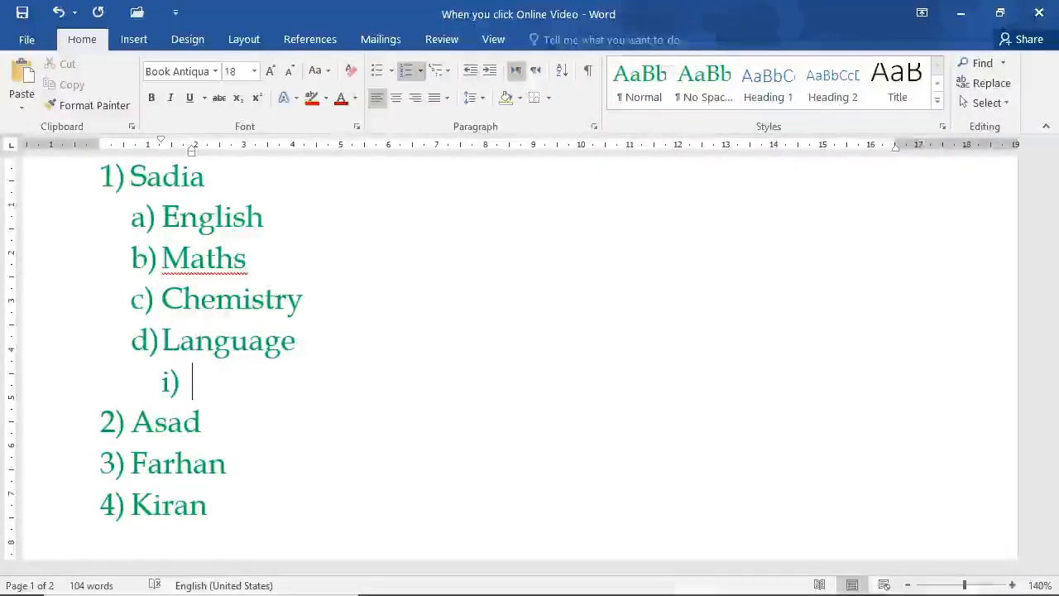
type("Ch")
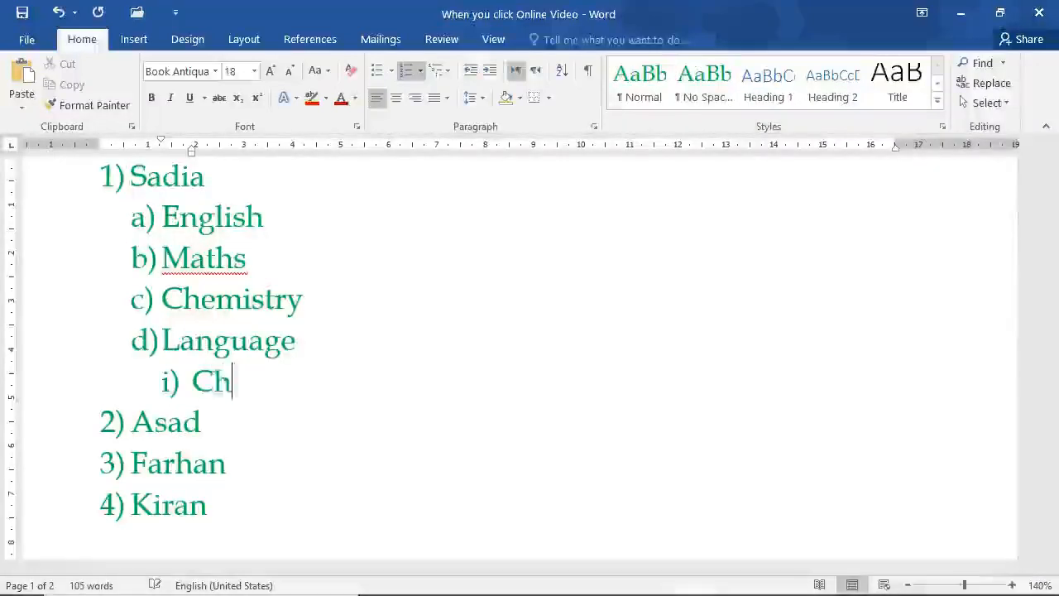
type("ine")
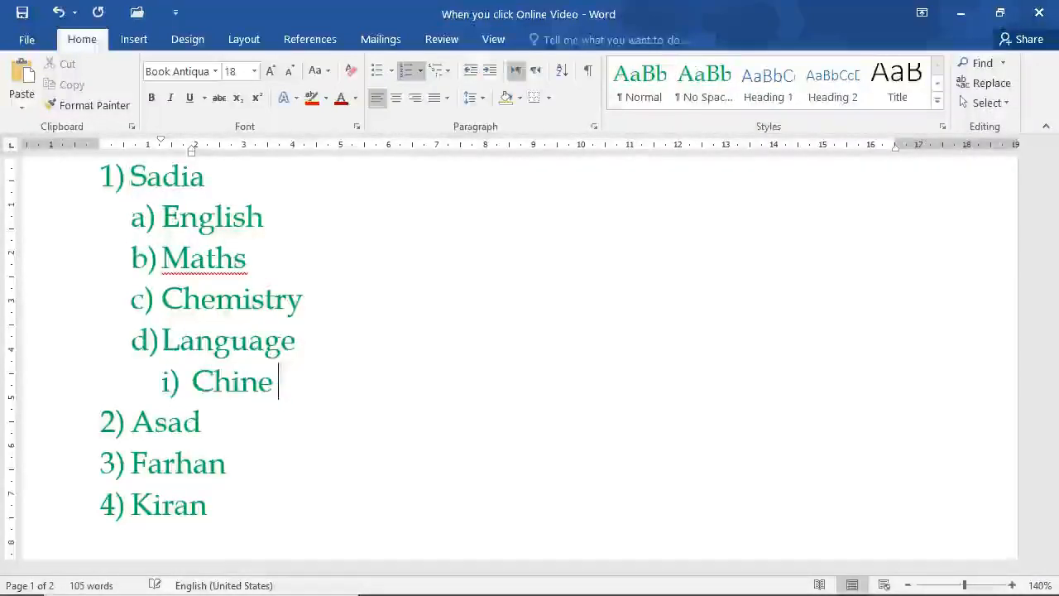
type("se")
key("Return")
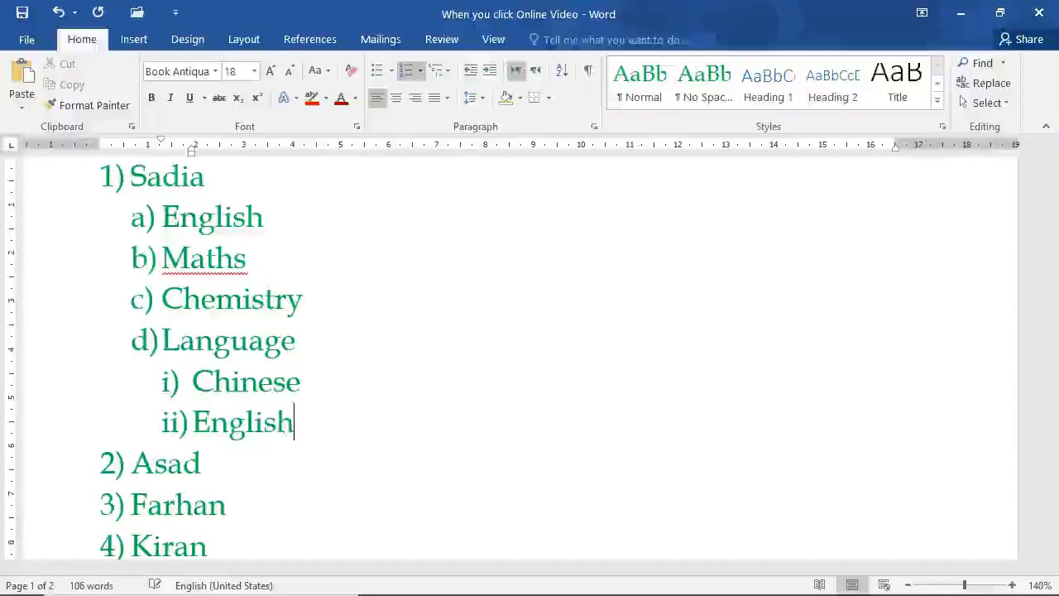
type("English")
key("Return")
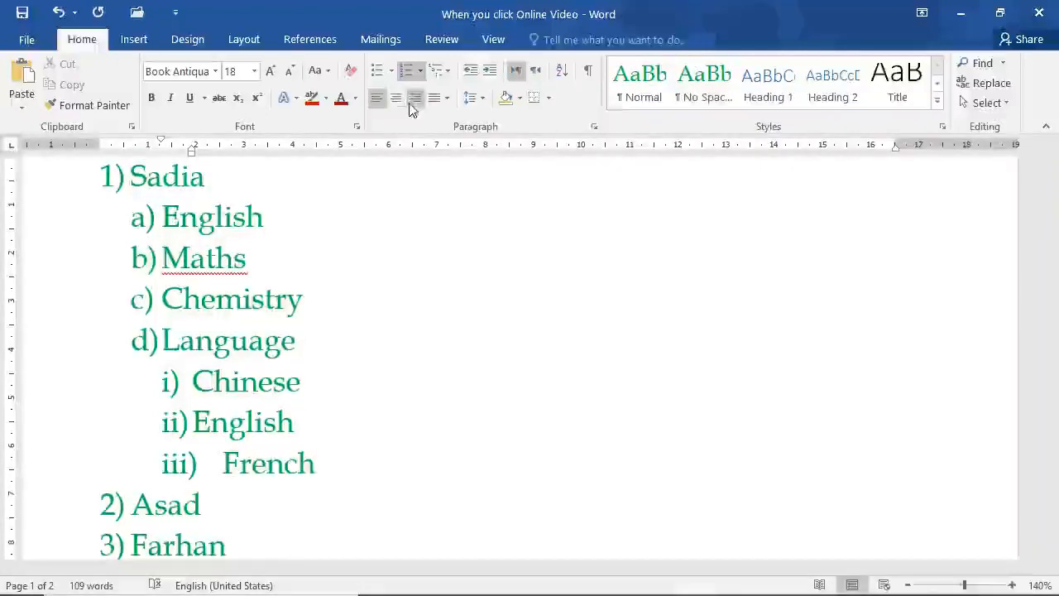
Try right and centre alignment on the paragraph beginning "You can also type a keyword", and settle on Justify.
scroll(529, 356, "down", 6)
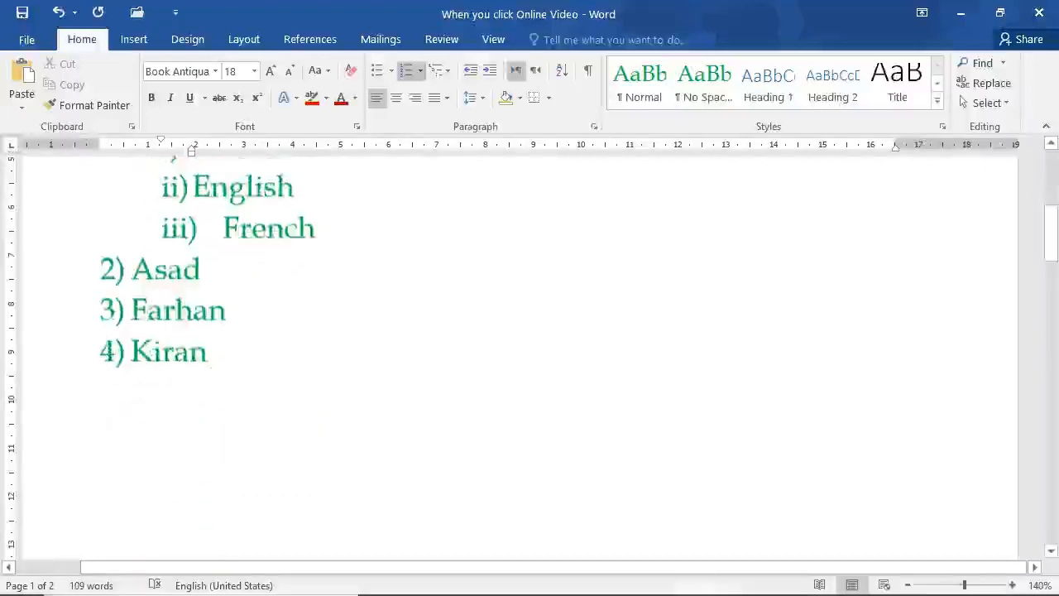
scroll(264, 381, "down", 3)
left_click(265, 383)
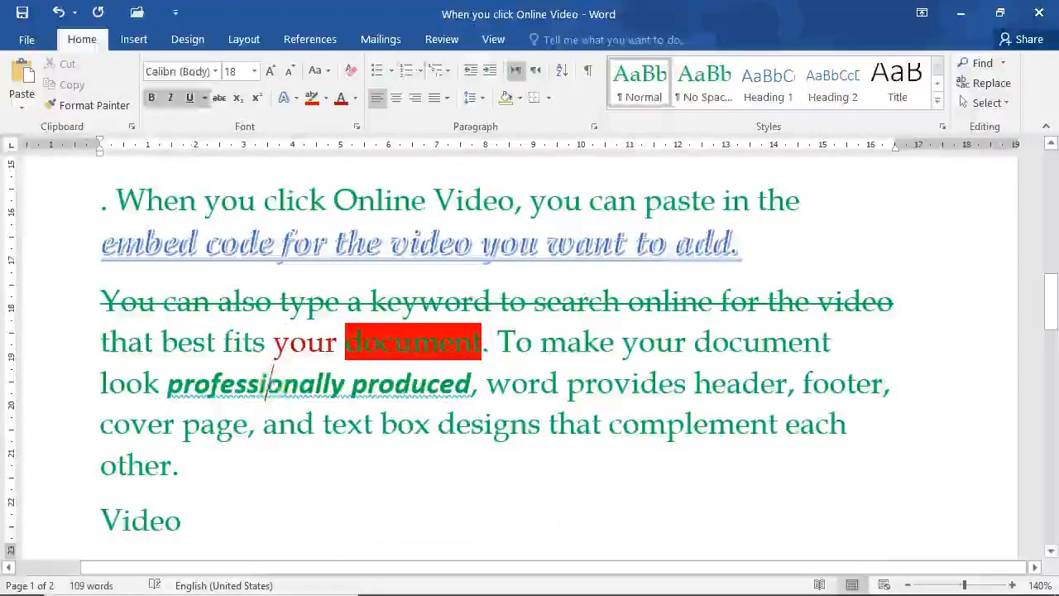
double_click(303, 341)
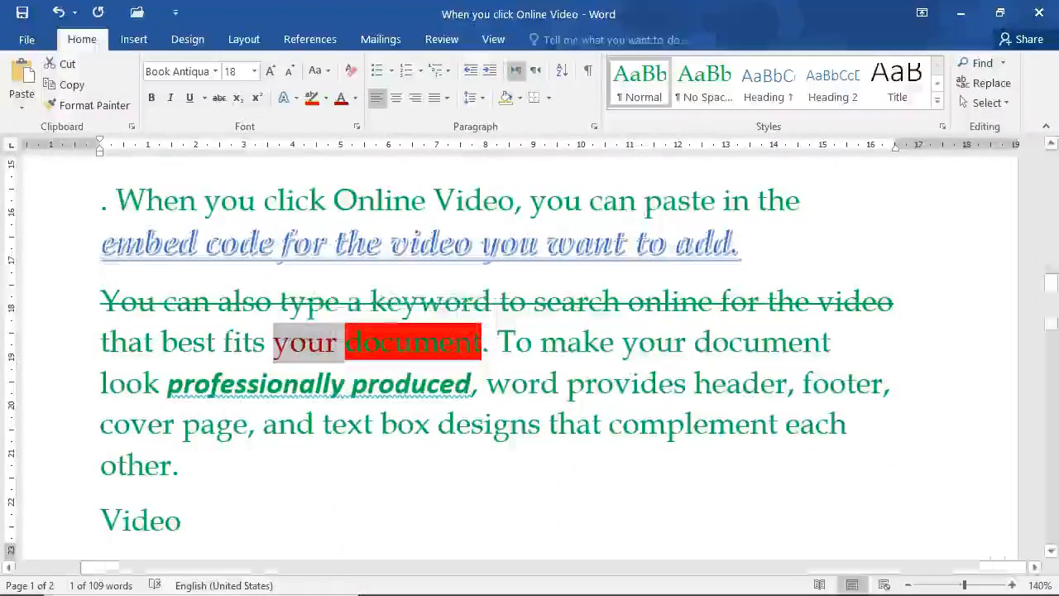
left_click(163, 302)
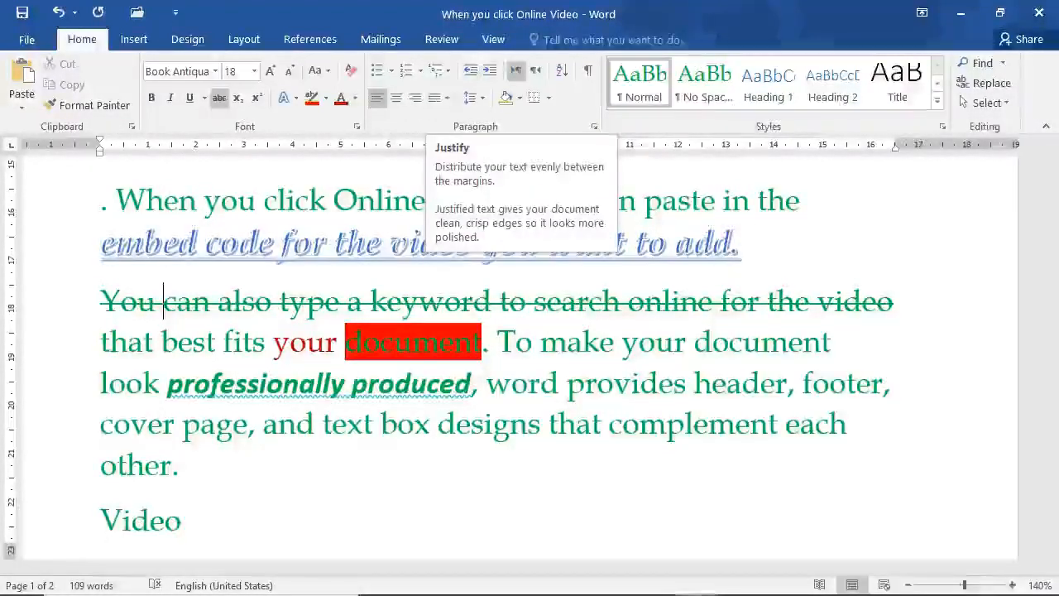
left_click(207, 205)
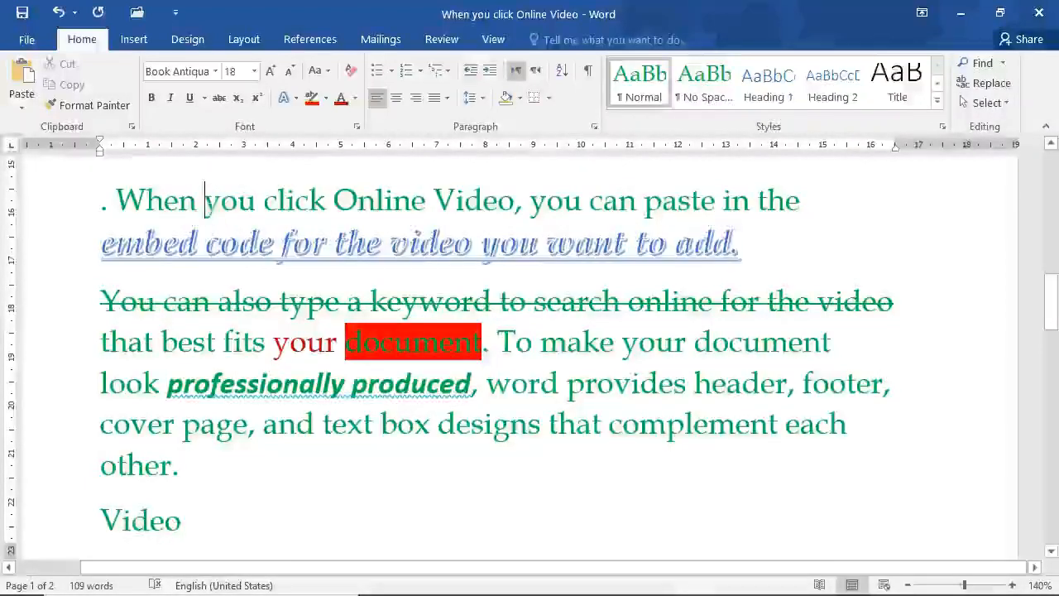
scroll(530, 348, "down", 3)
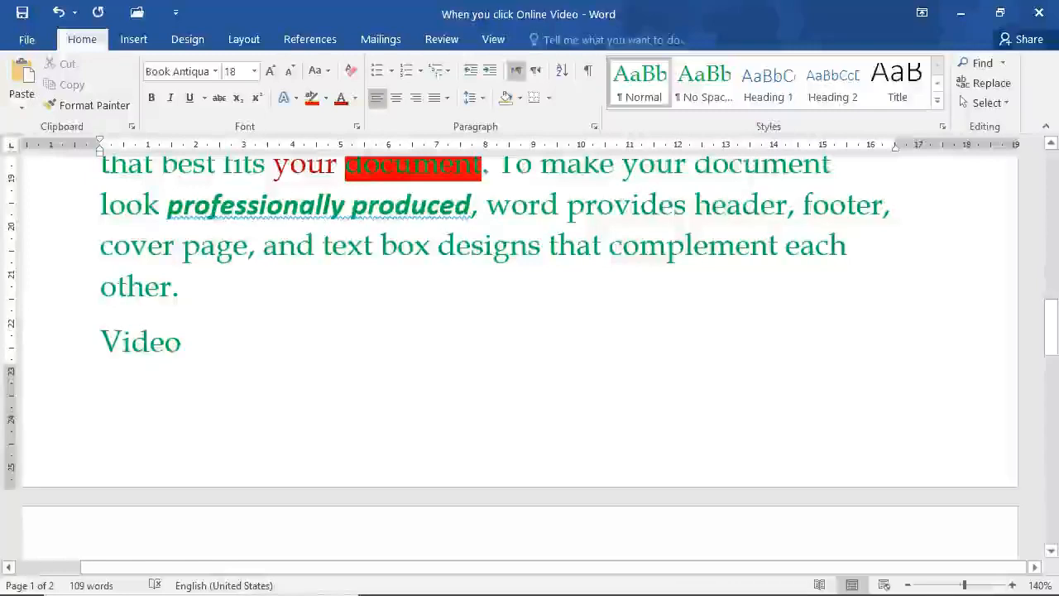
scroll(529, 331, "up", 3)
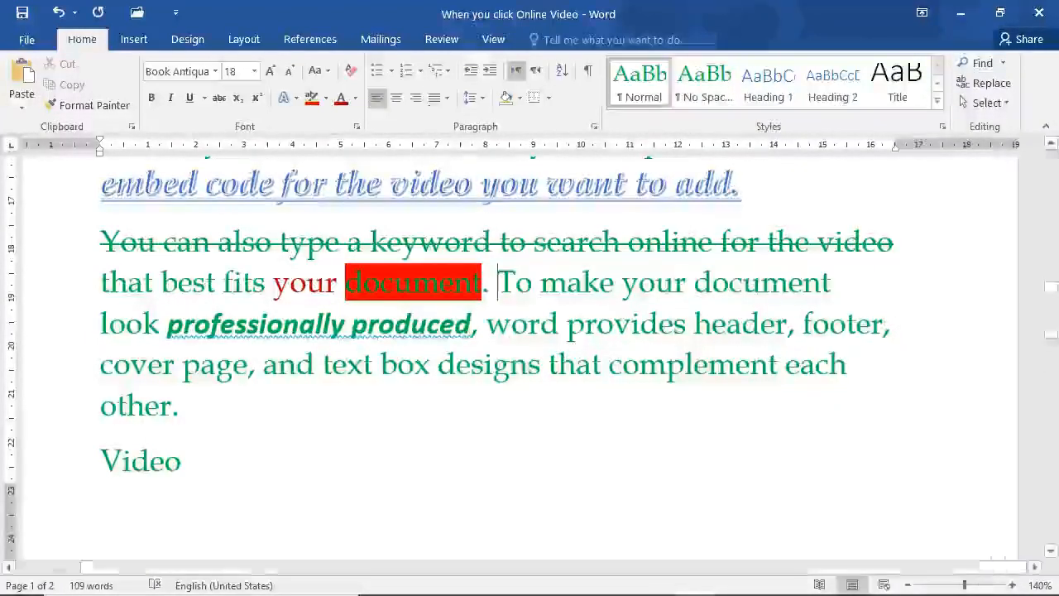
left_click(415, 98)
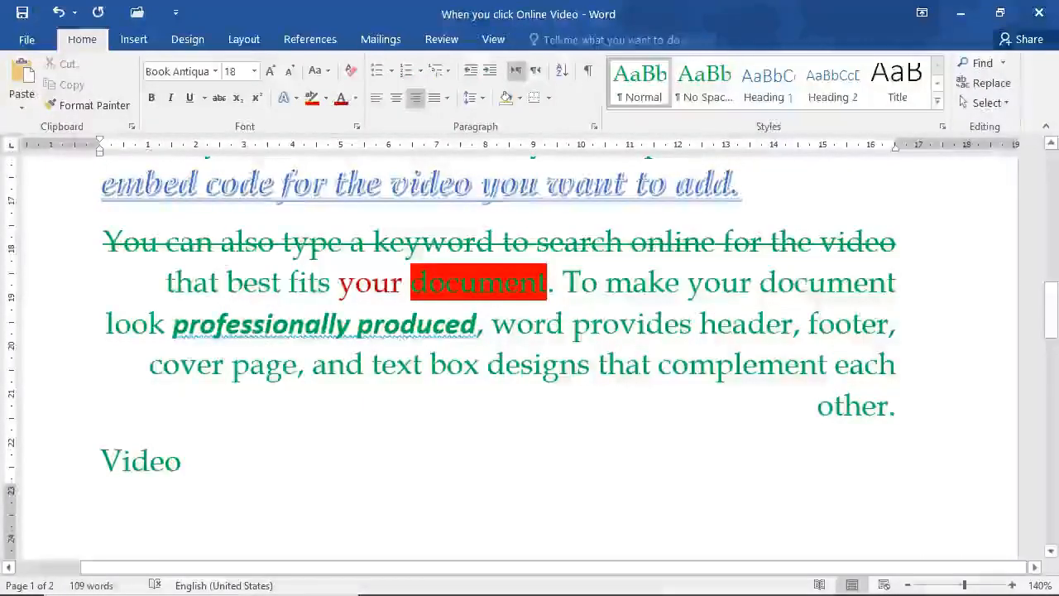
left_click(398, 99)
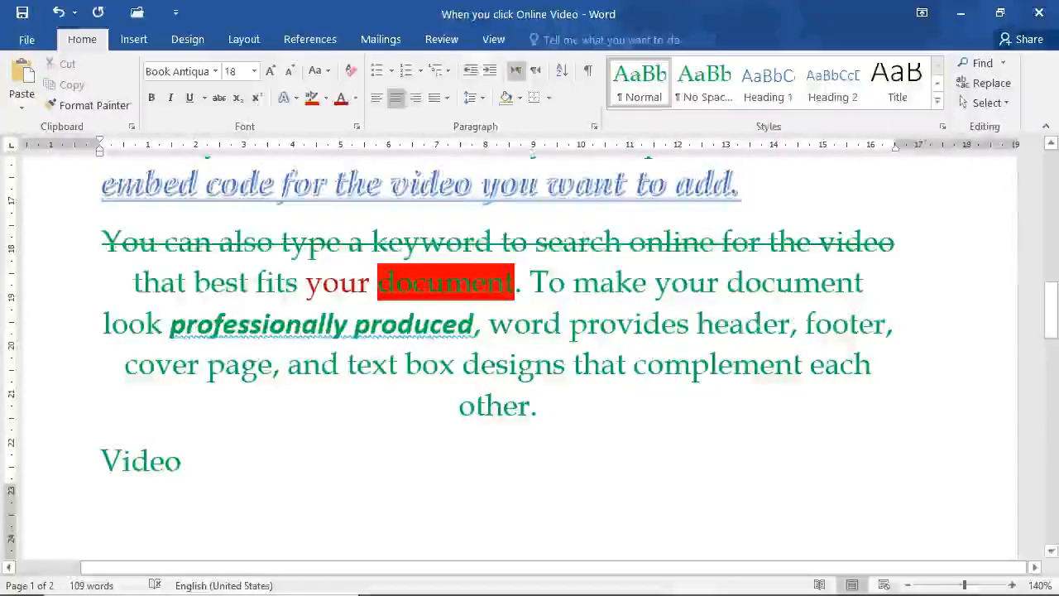
left_click(444, 99)
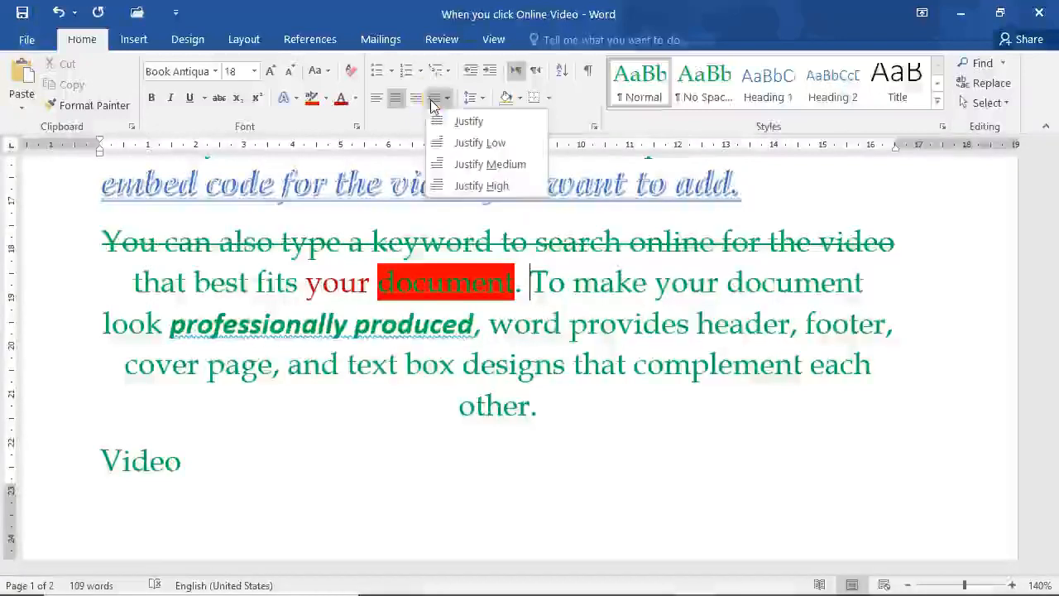
left_click(465, 121)
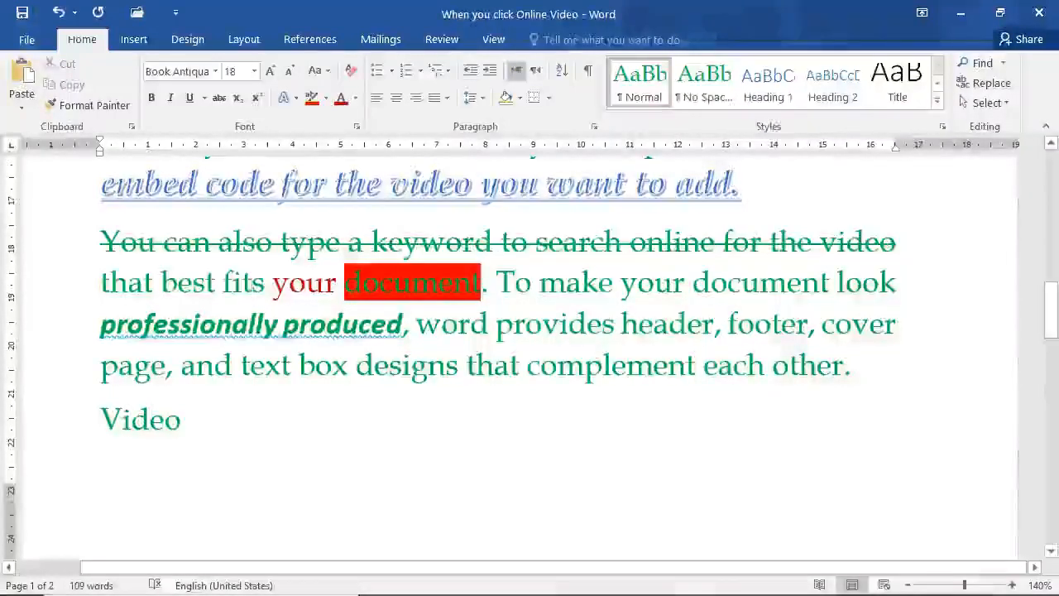
Set the line spacing to Multiple at 0.5 for the text from "When you click Online Video" through the single word "Video".
scroll(29, 220, "up", 1)
left_click(60, 203)
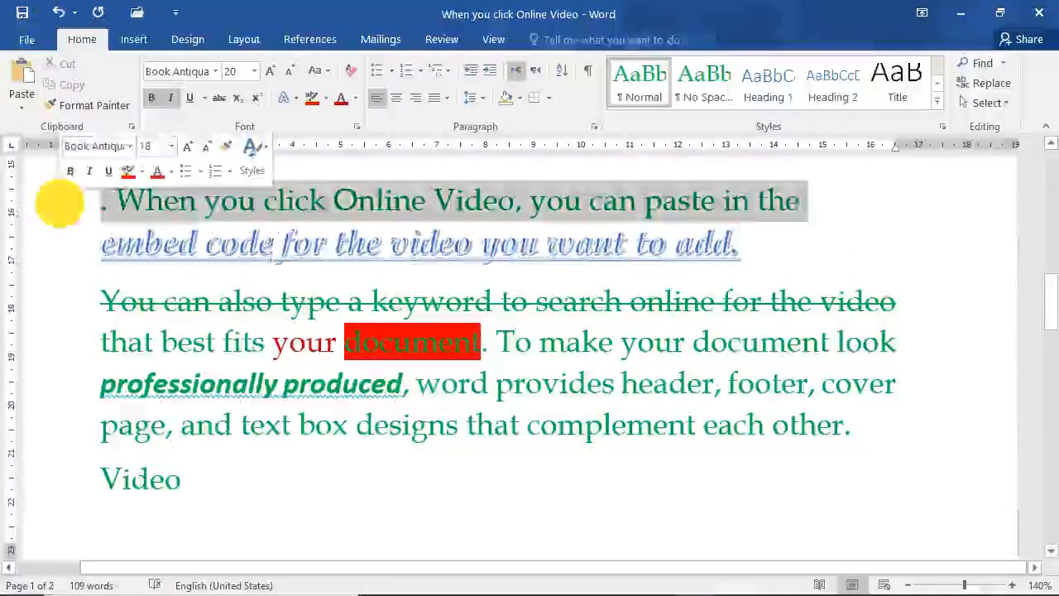
left_click_drag(60, 202, 98, 465)
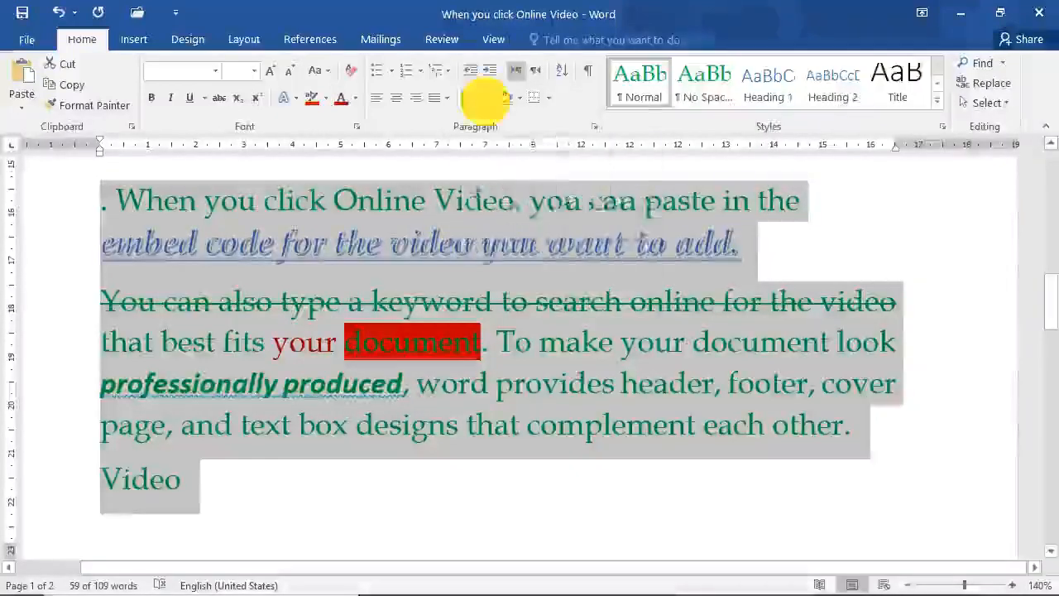
left_click(483, 98)
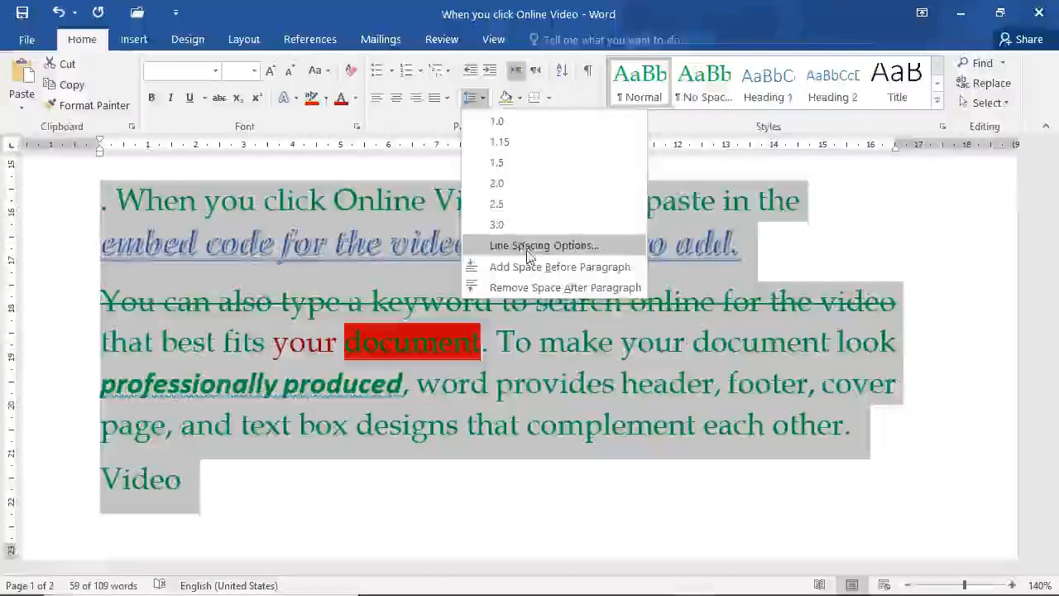
left_click(527, 247)
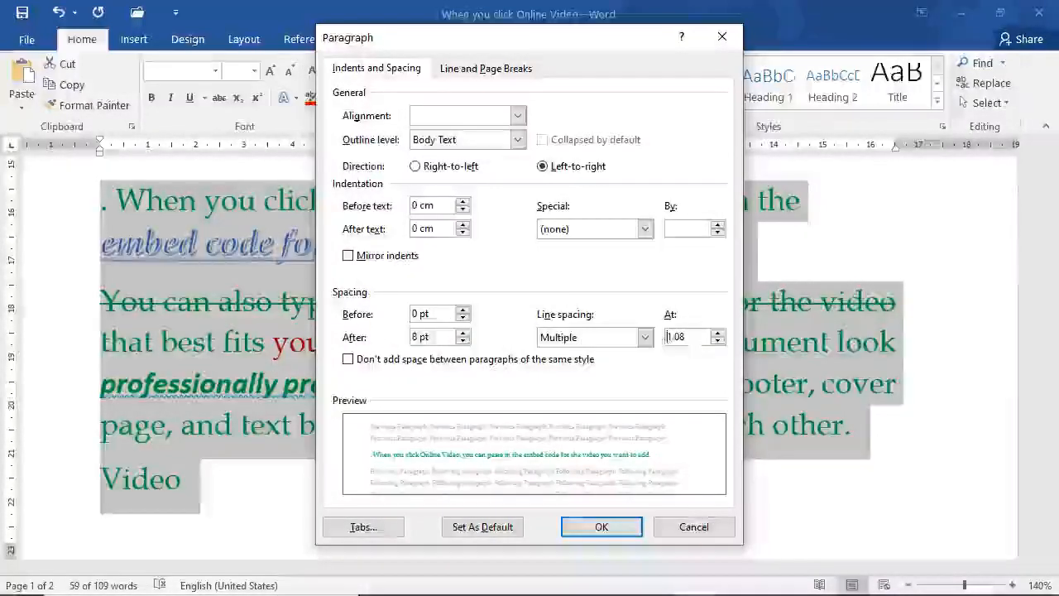
left_click(718, 341)
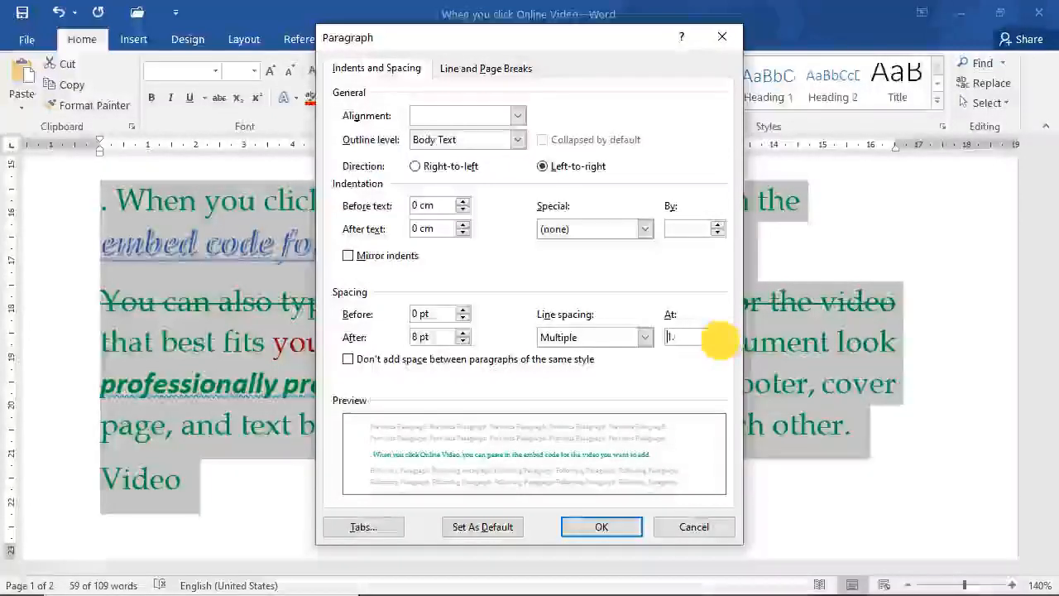
left_click(718, 341)
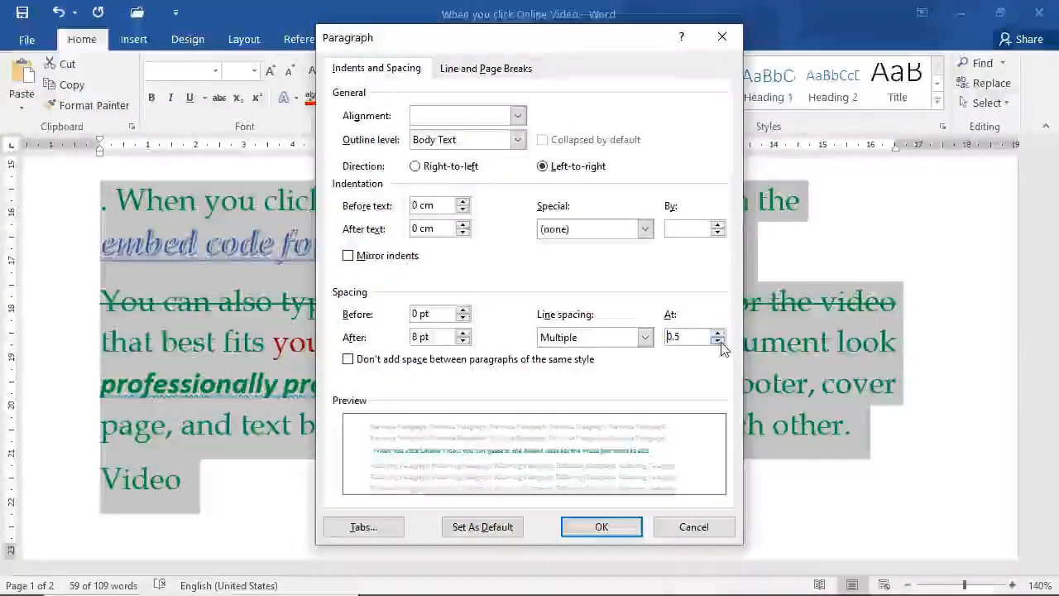
left_click(599, 524)
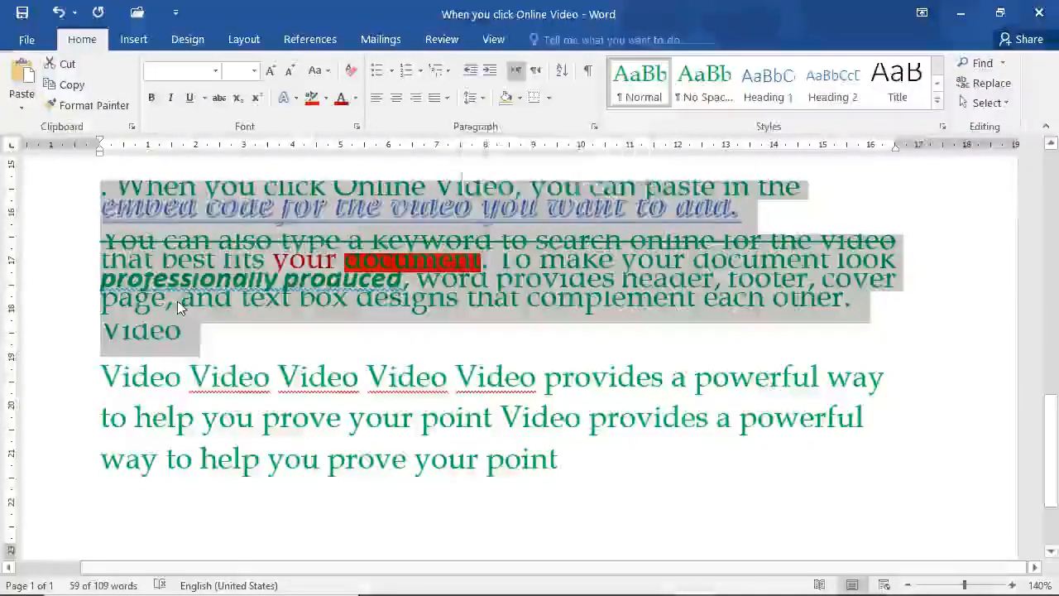
Increase the indent of the selected paragraphs by two levels.
left_click(474, 75)
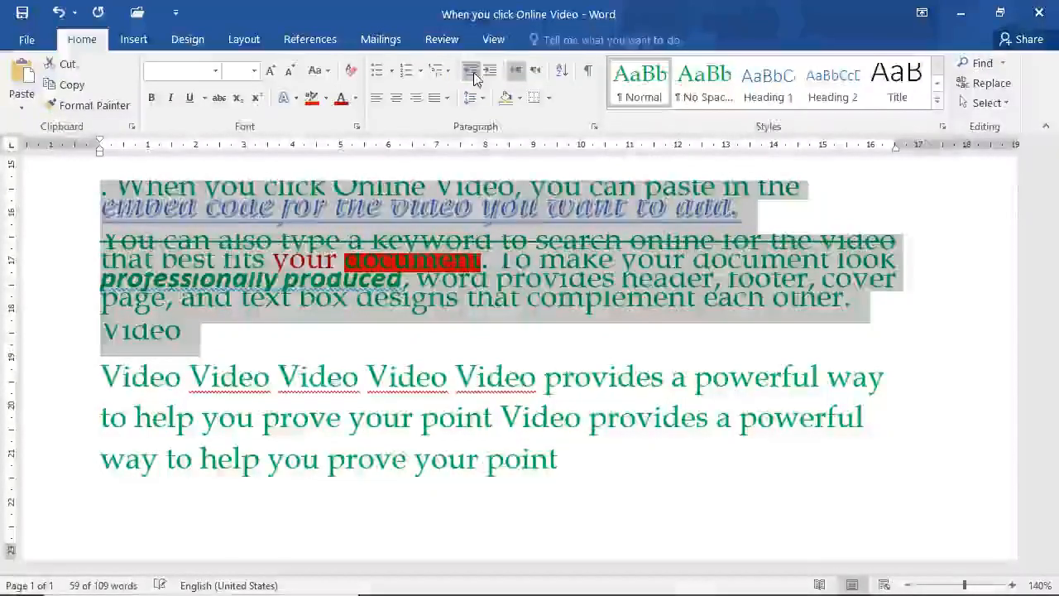
left_click(490, 72)
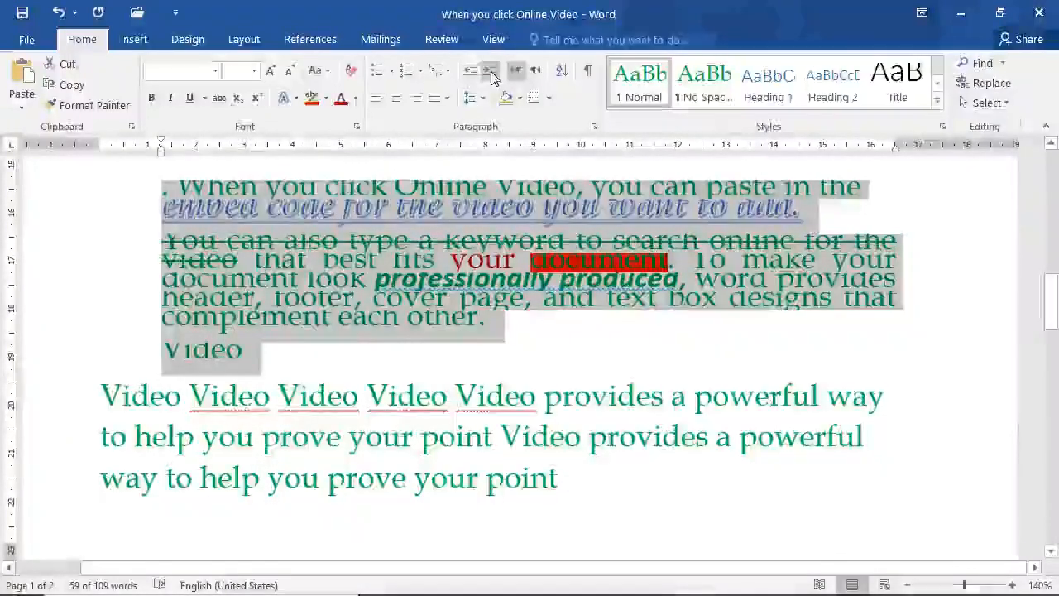
left_click(489, 71)
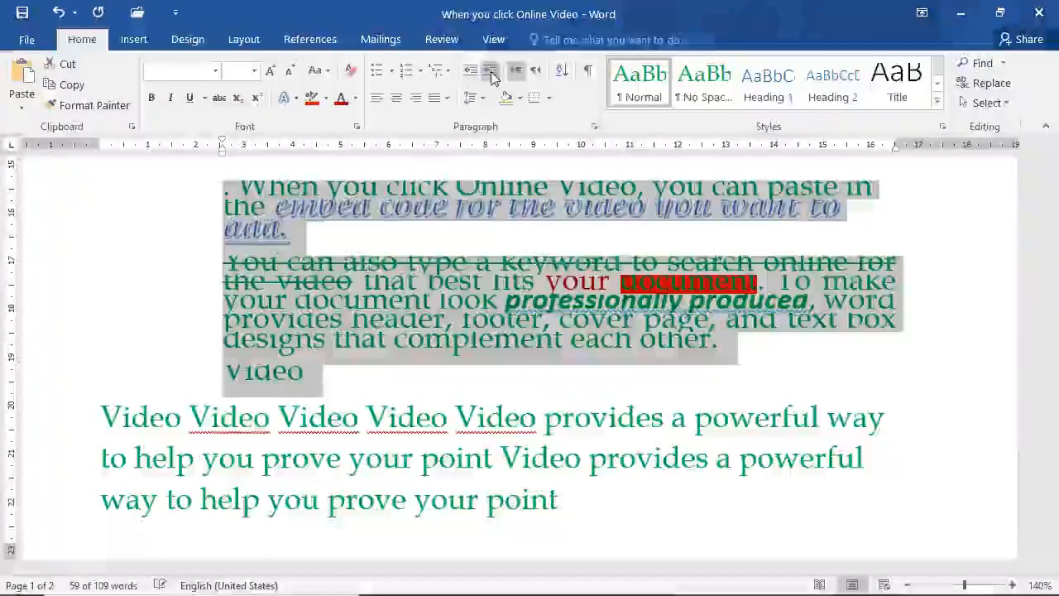
Indent the "You can also type a keyword" paragraph further, and reduce its indent to one level less than its neighbours.
double_click(258, 298)
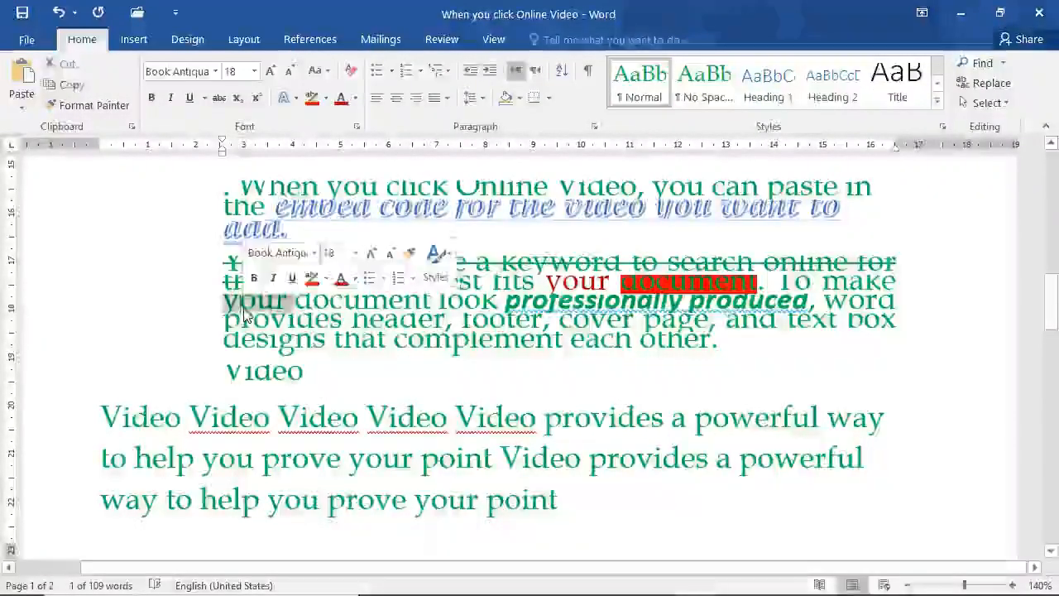
left_click(543, 323)
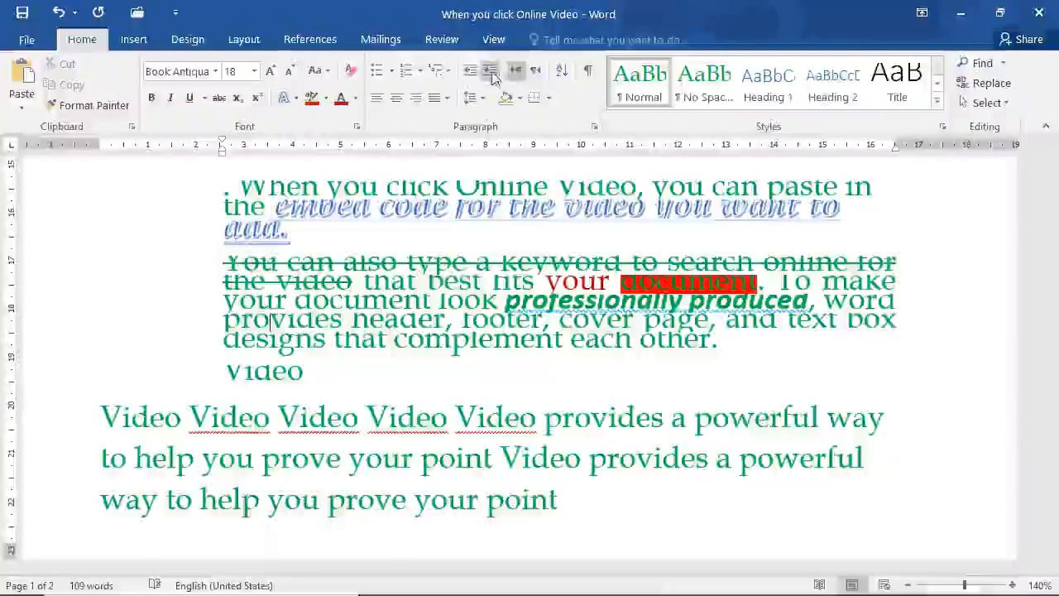
left_click(490, 71)
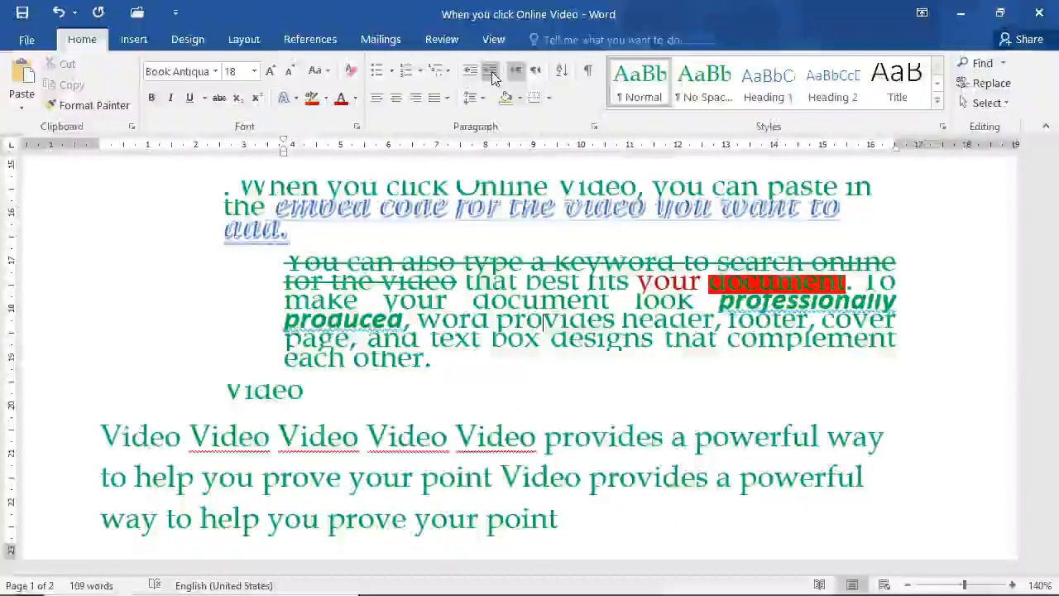
left_click(490, 72)
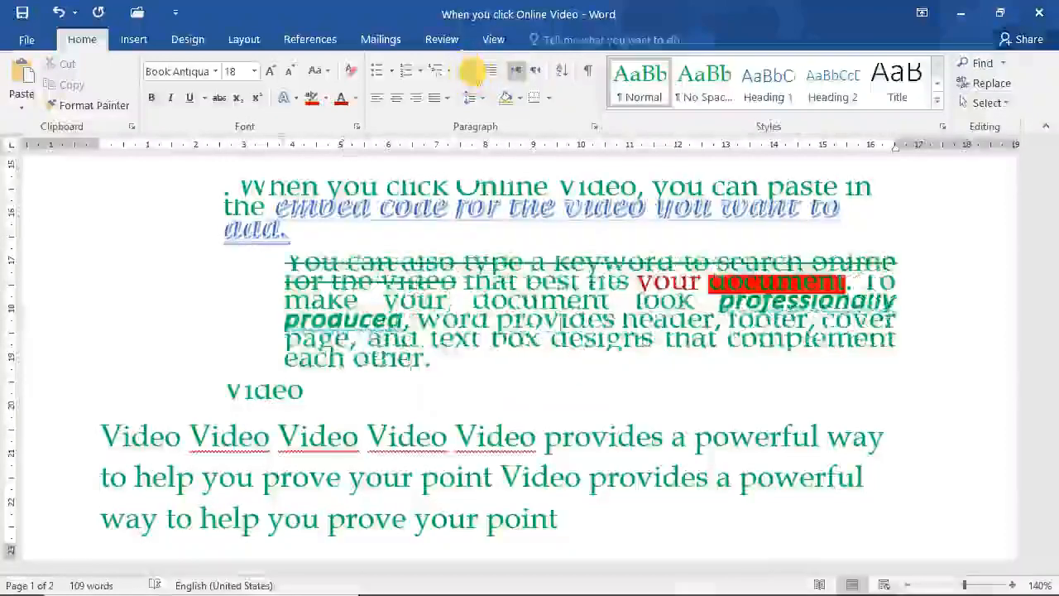
left_click(470, 71)
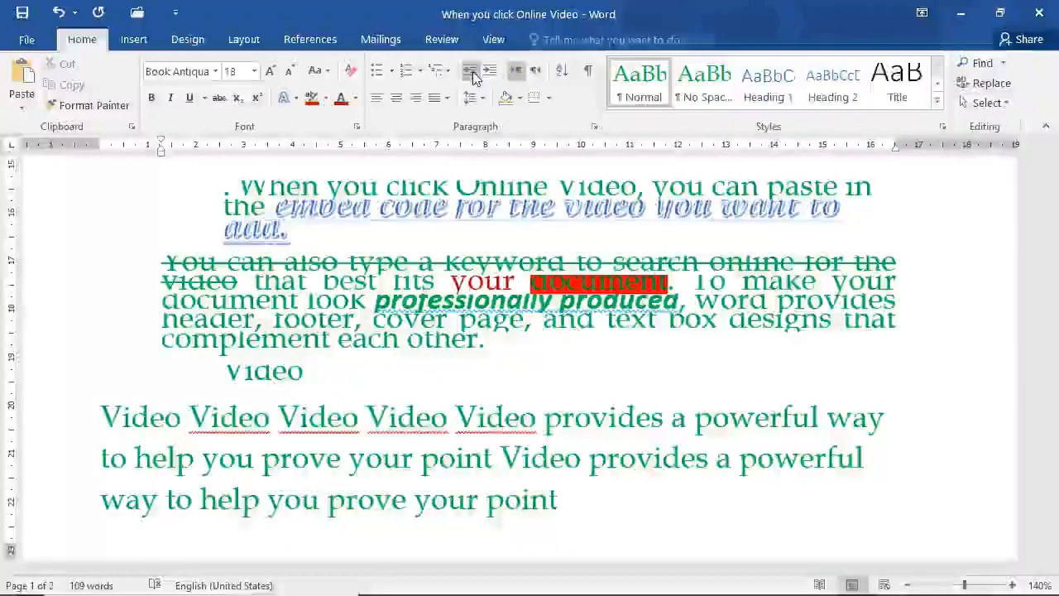
Shade the paragraph beginning "When you click Online Video" with a dark orange theme colour.
left_click(507, 97)
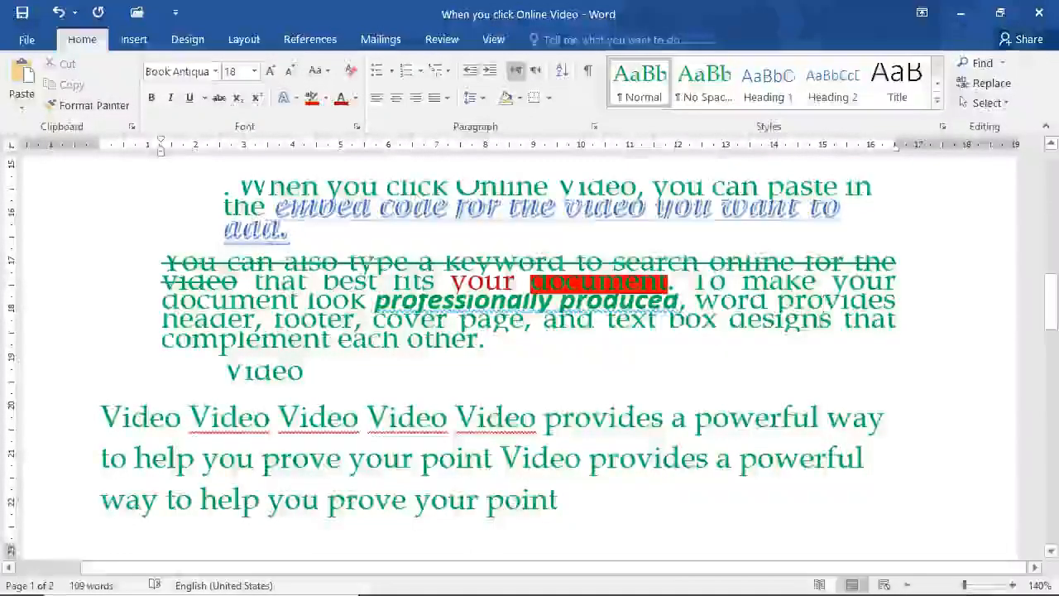
double_click(237, 321)
left_click(282, 370)
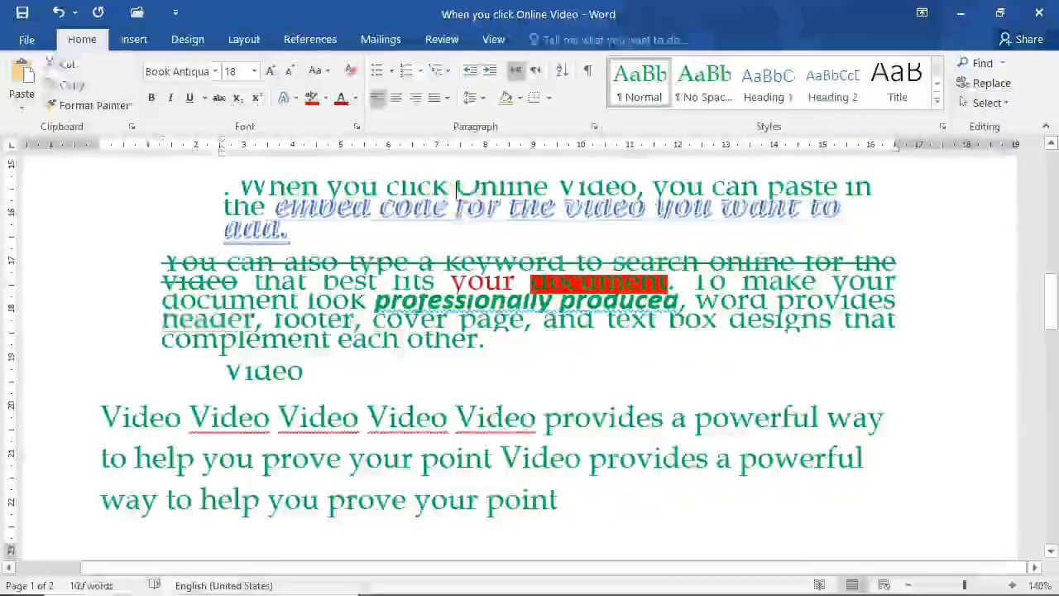
left_click(518, 98)
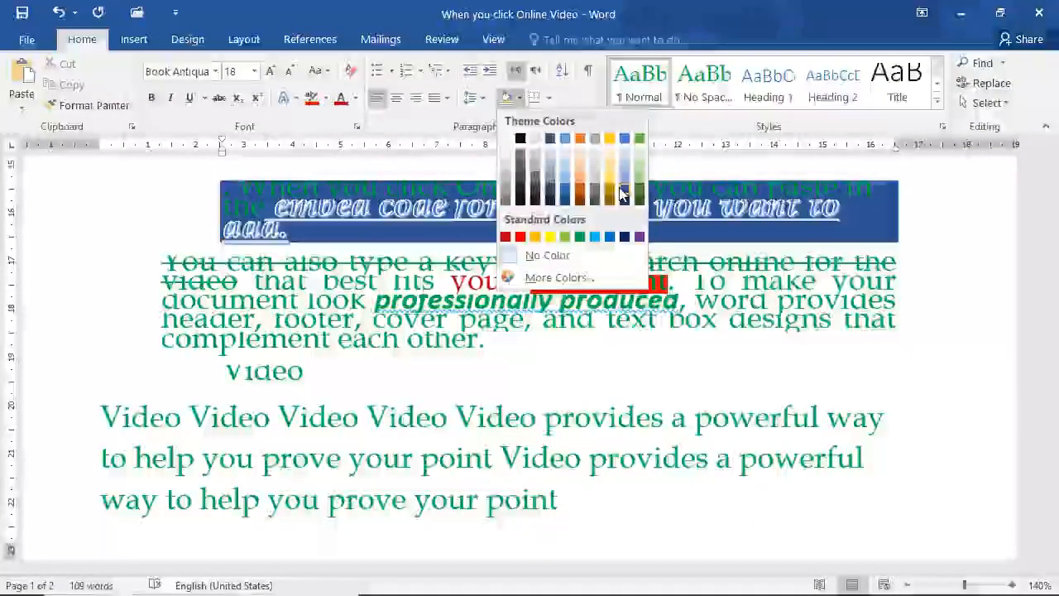
left_click(578, 196)
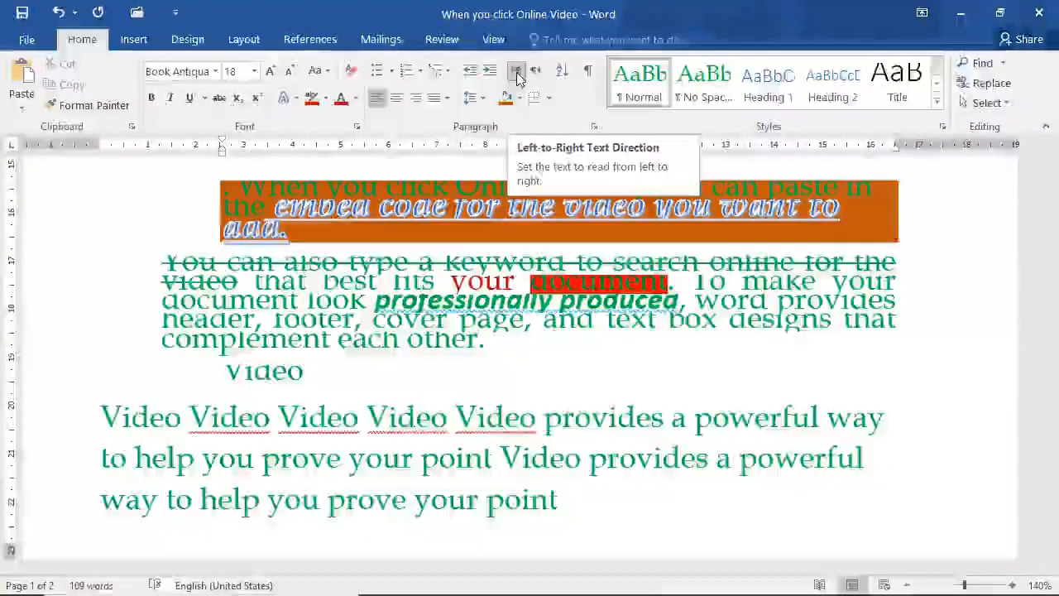
Try the left-to-right text direction on the shaded paragraph, and switch it to right-to-left.
left_click(516, 76)
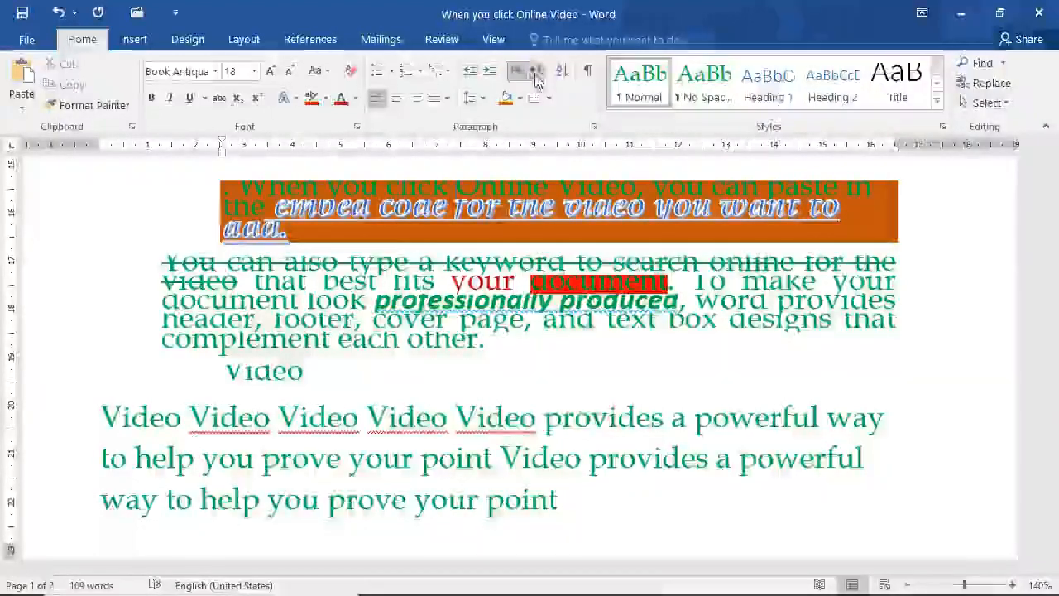
left_click(536, 76)
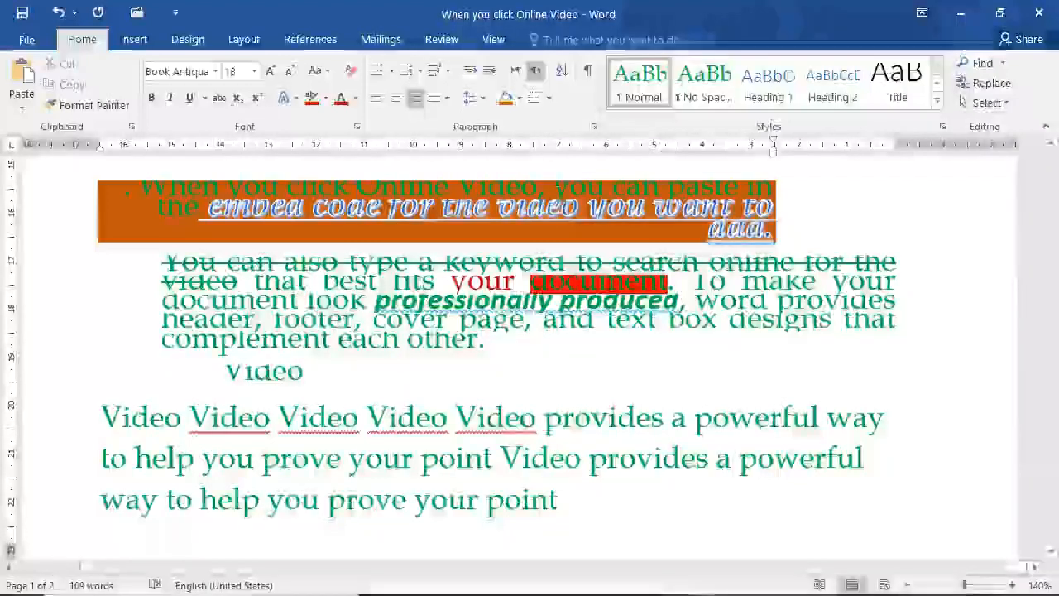
left_click(686, 201)
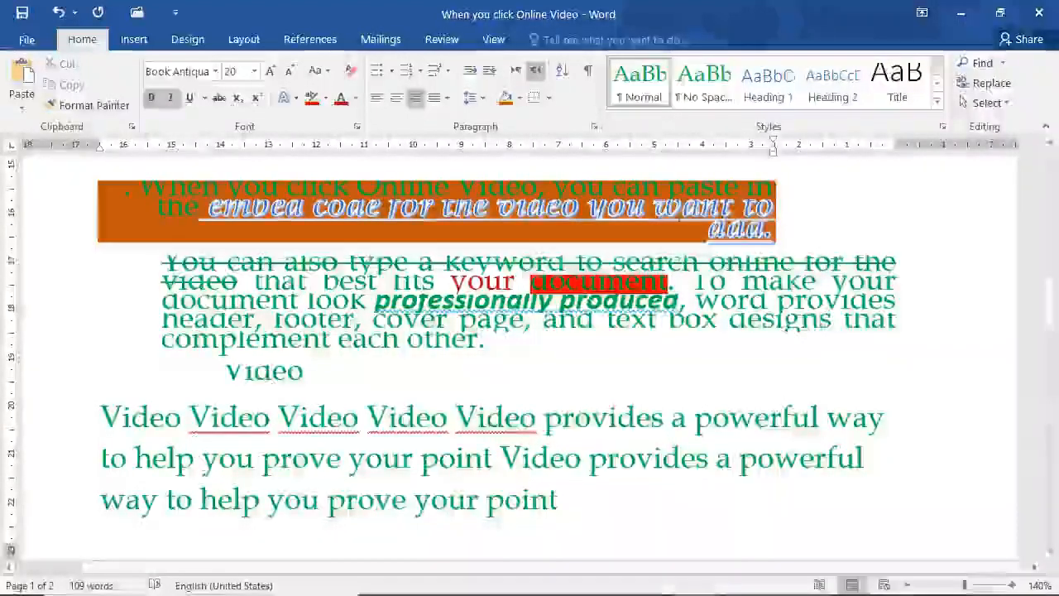